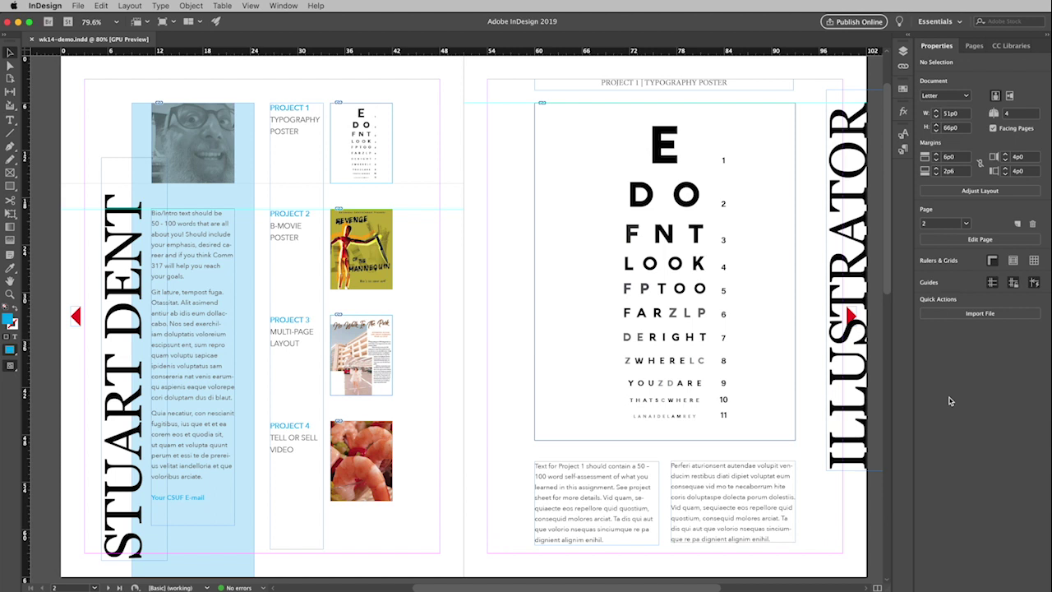
Review the portfolio's two spreads, from the bio and Illustrator pages to the Photoshop and InDesign pages.
scroll(651, 382, "down", 15)
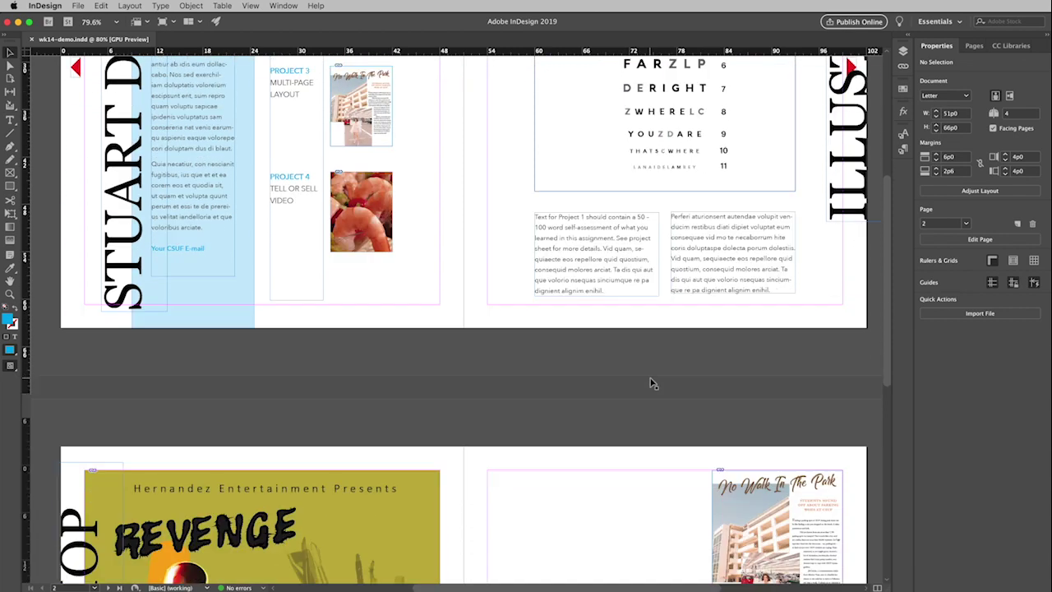
scroll(652, 382, "down", 3)
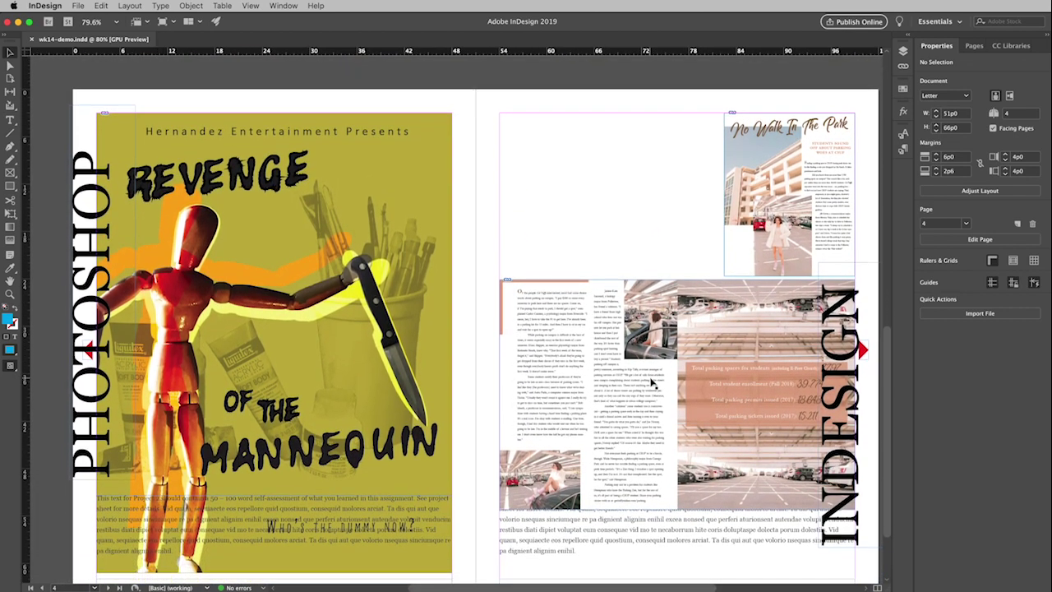
scroll(651, 381, "up", 15)
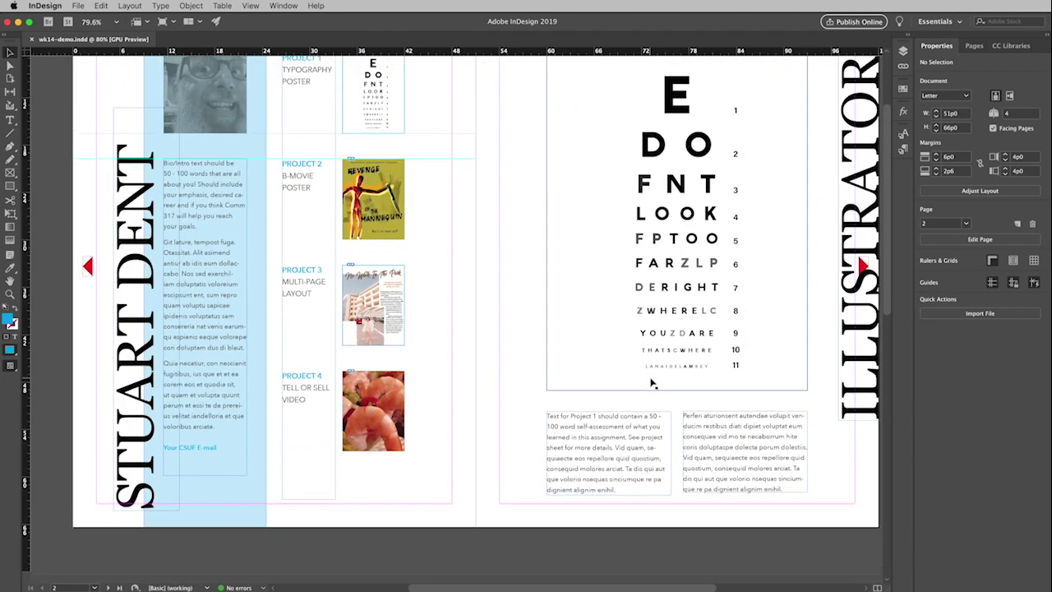
scroll(651, 382, "up", 2)
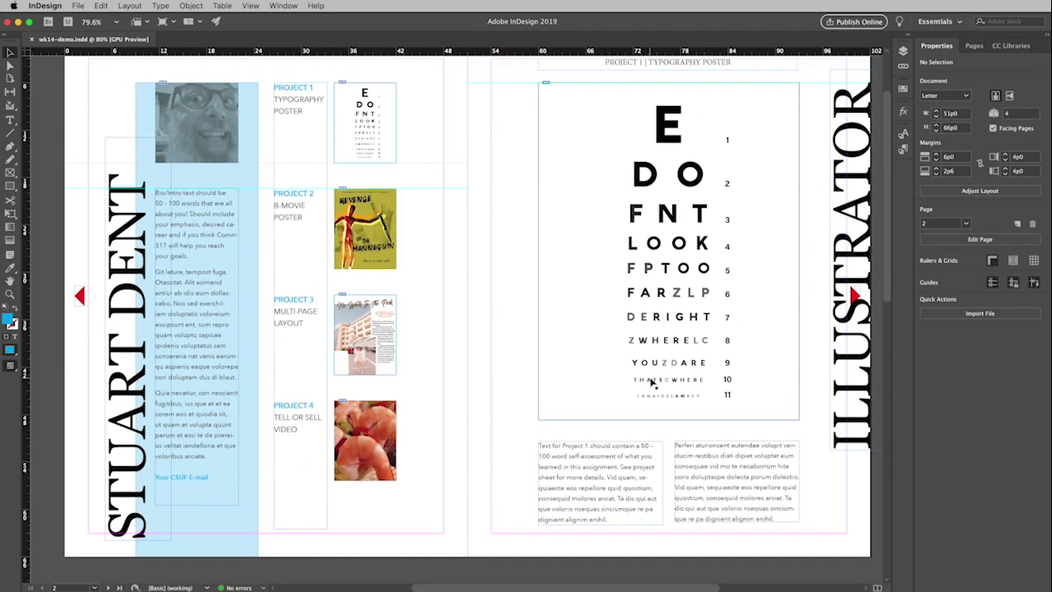
scroll(652, 383, "up", 2)
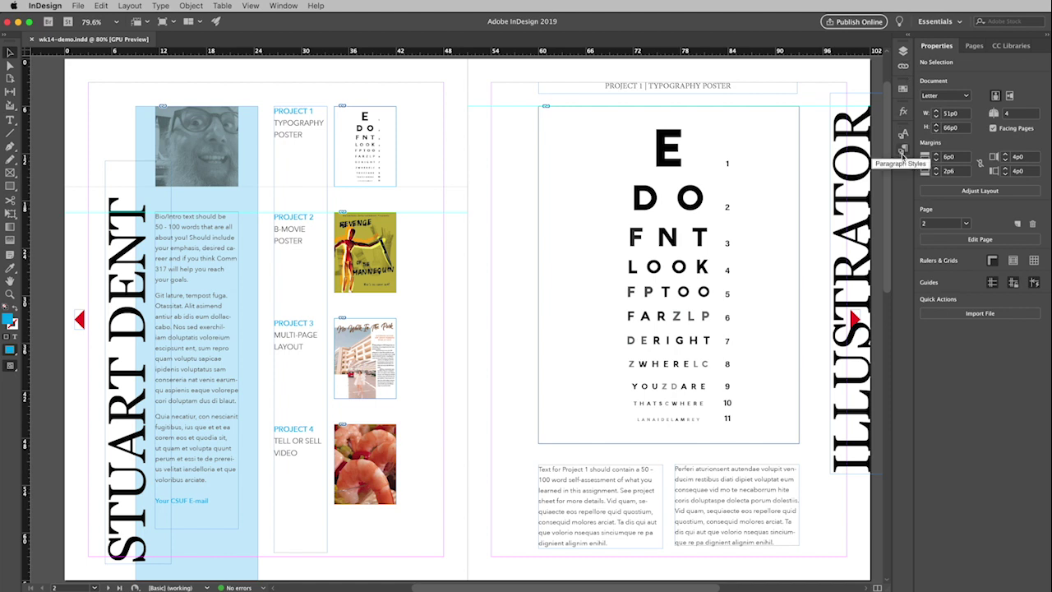
Duplicate the C=100 M=0 Y=0 K=0 swatch and open the copy's options.
left_click(285, 5)
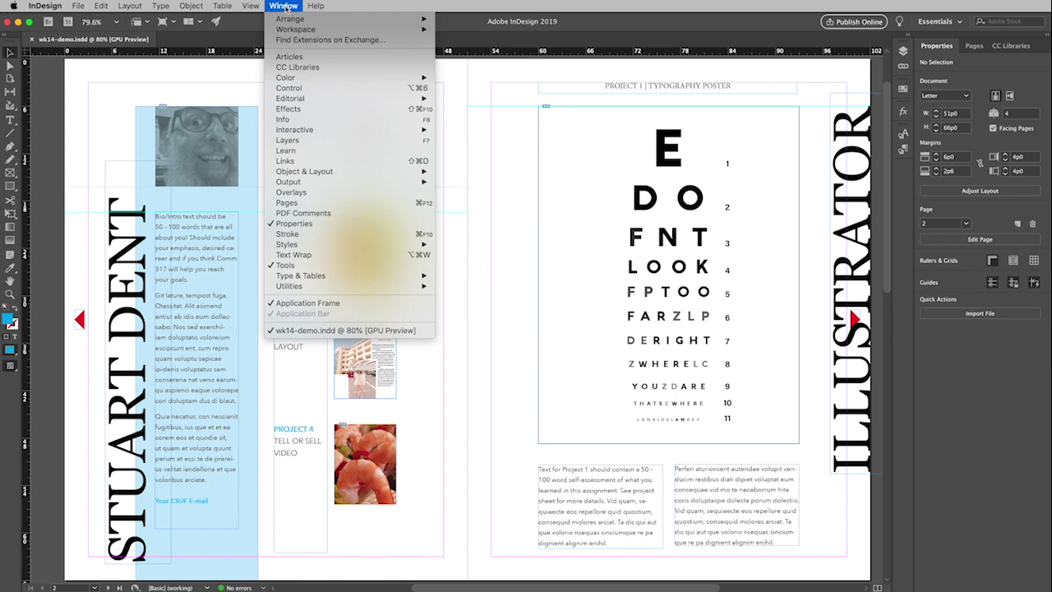
left_click(284, 6)
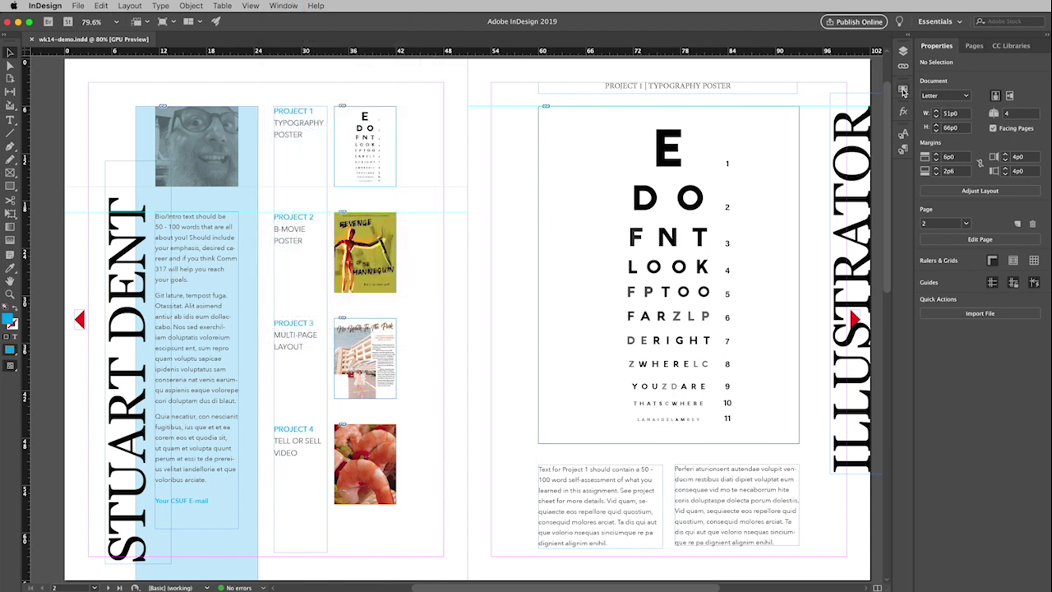
left_click(903, 91)
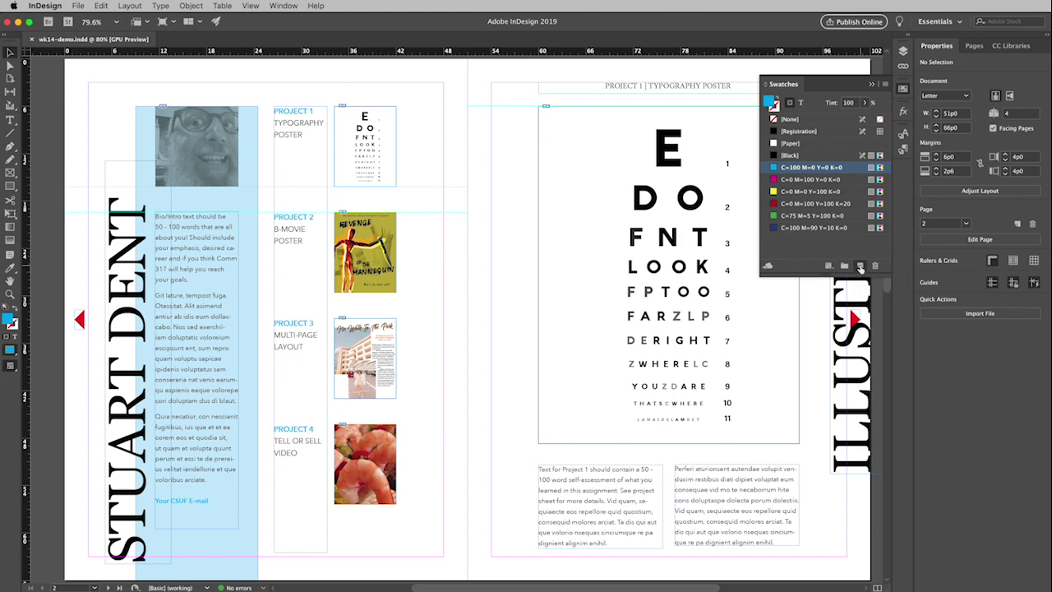
left_click(860, 268)
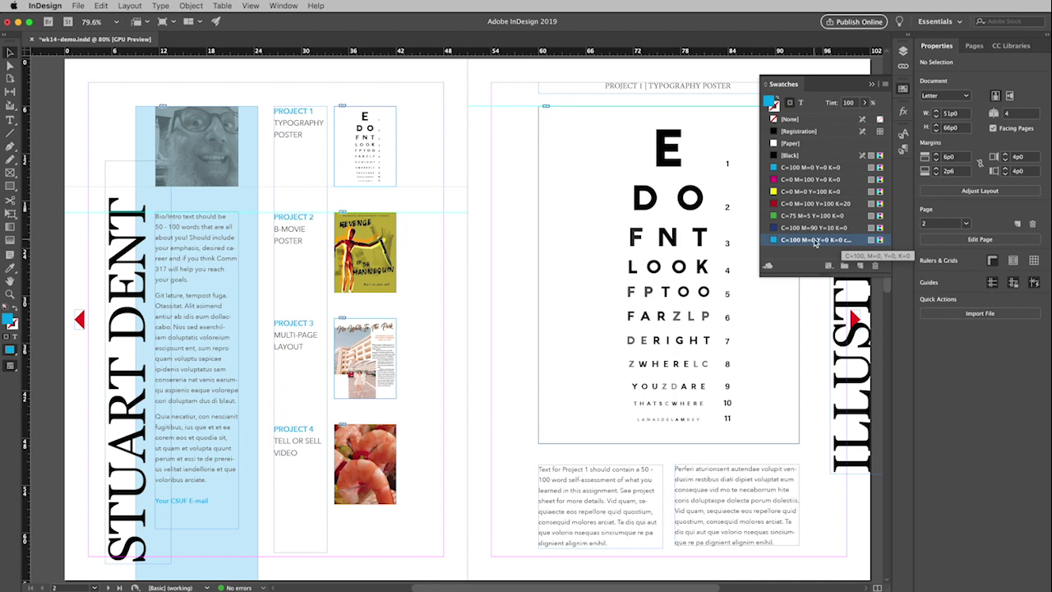
double_click(815, 241)
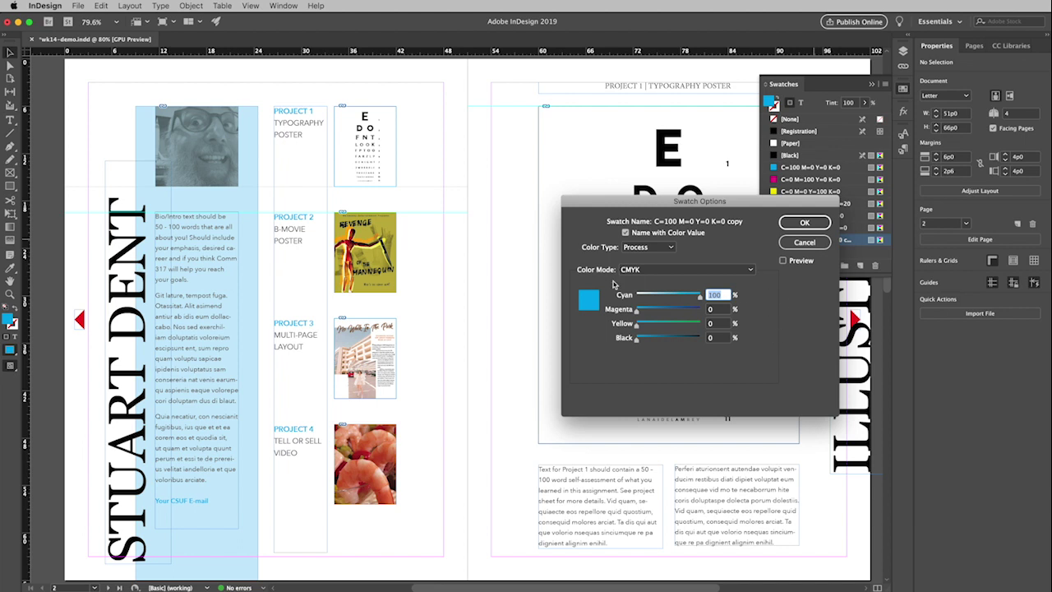
Switch the copied swatch to RGB mode and the Spot color type, and name it Medium Gray.
left_click(751, 272)
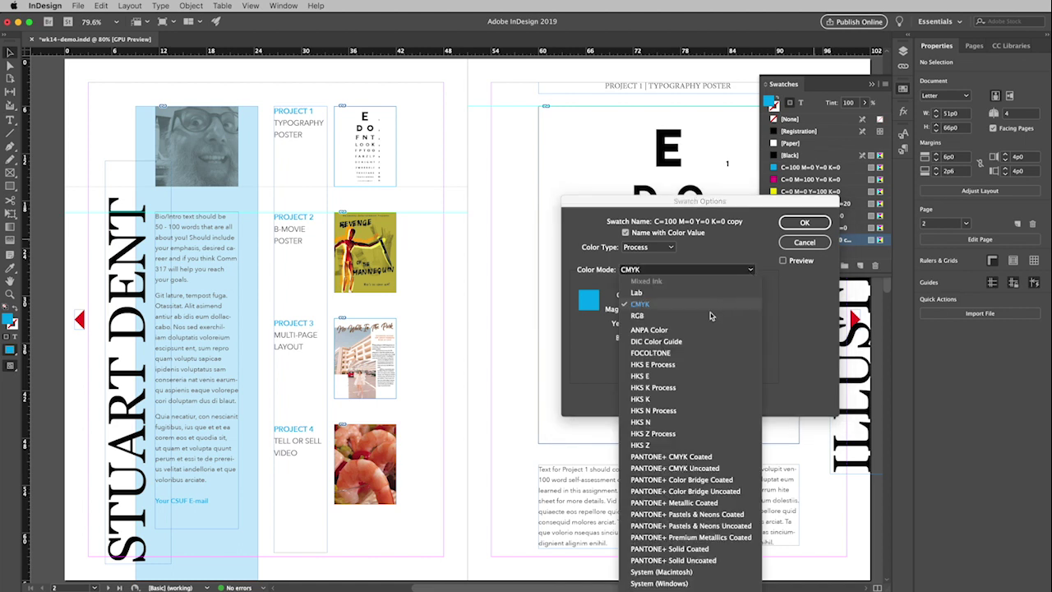
left_click(637, 316)
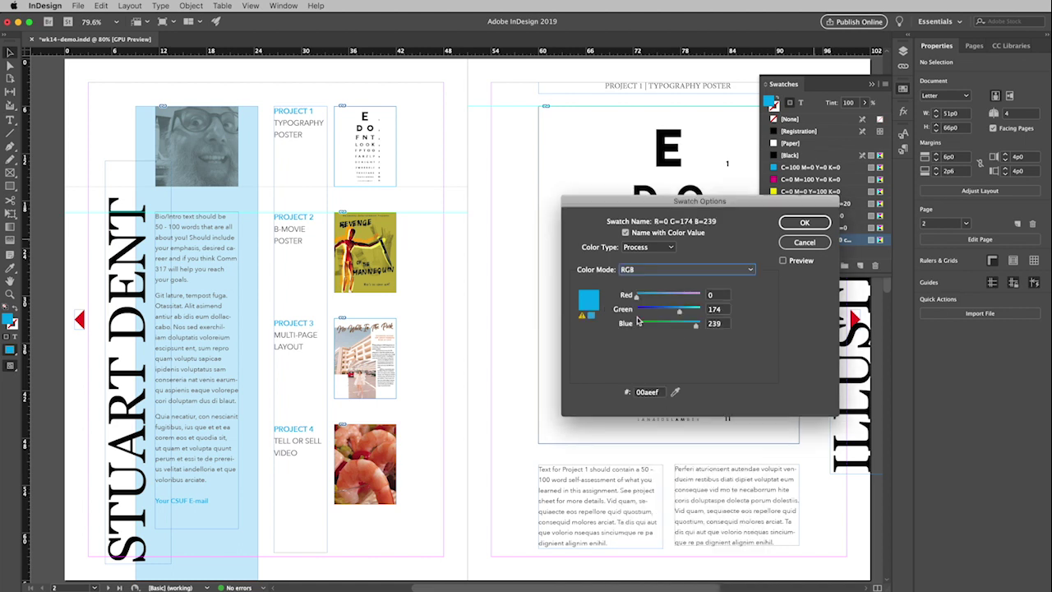
left_click(666, 248)
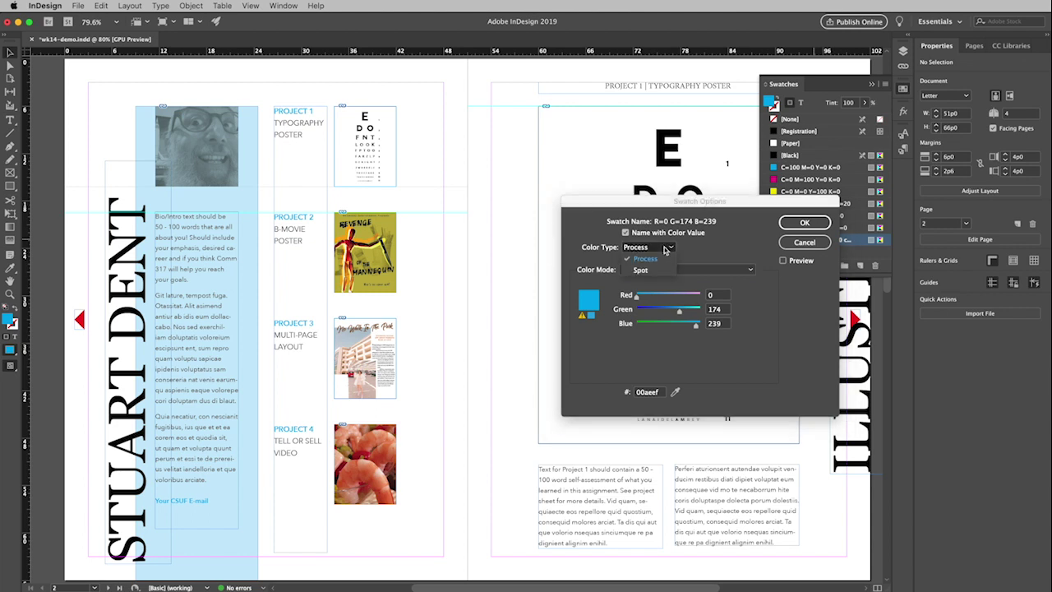
left_click(640, 270)
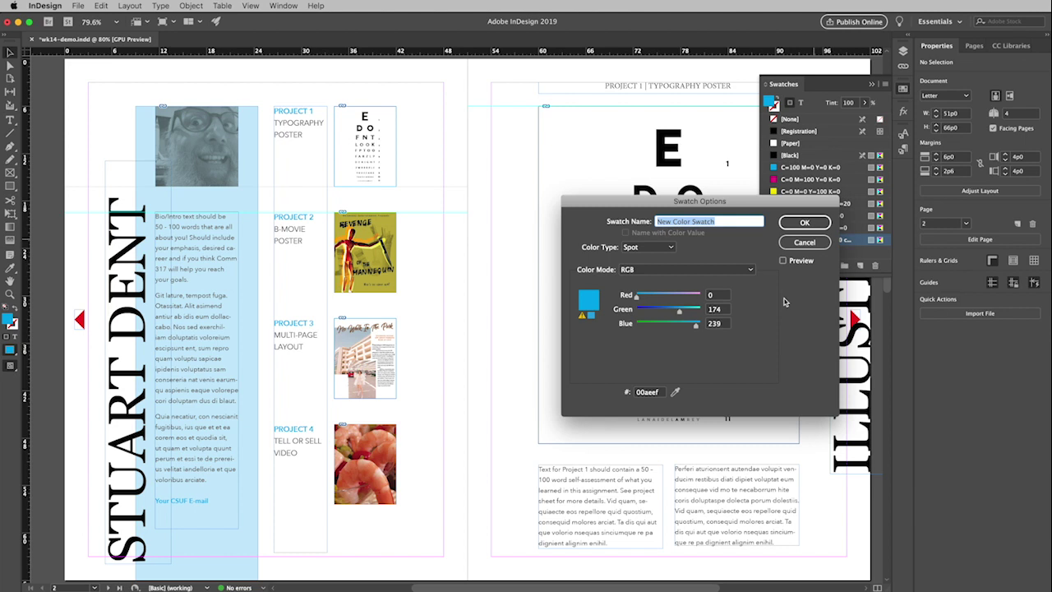
type("Medium Gray")
Set the Medium Gray swatch to red 169, green 159 and blue 156, and save it.
left_click(722, 297)
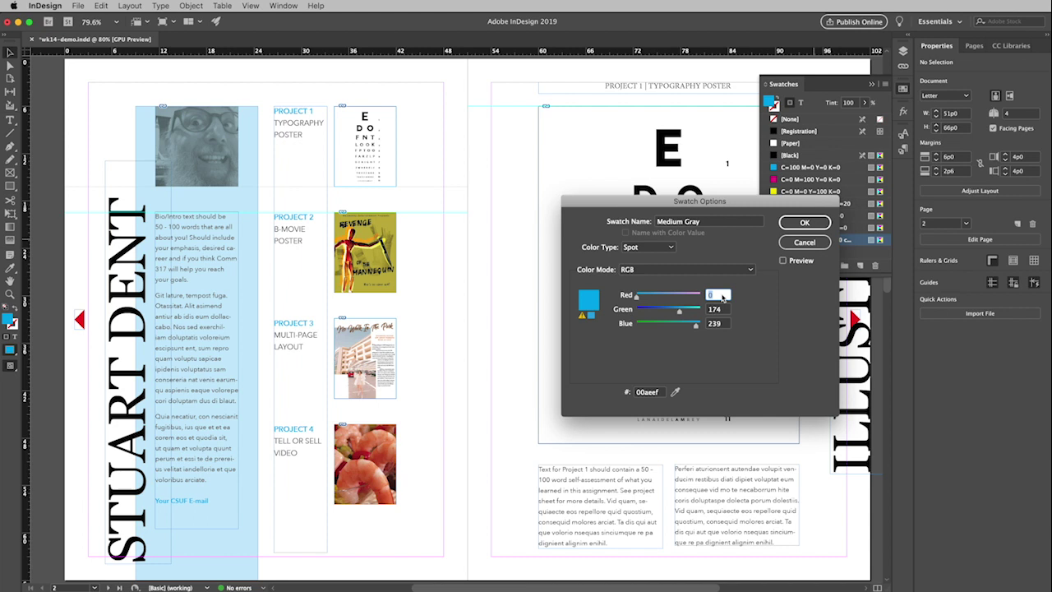
type("169")
key("Tab")
type("159")
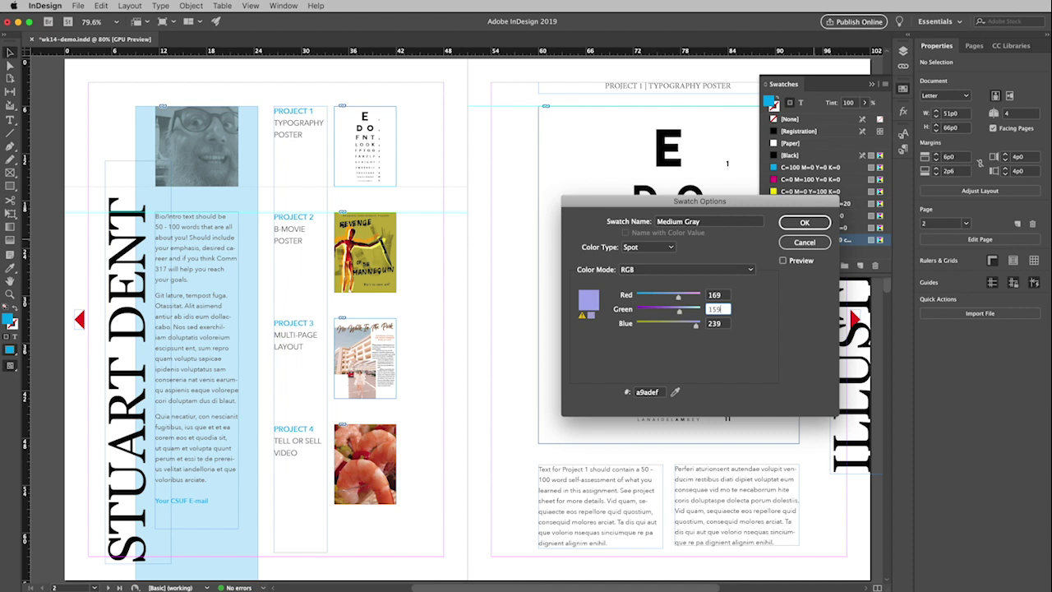
key("Tab")
type("156")
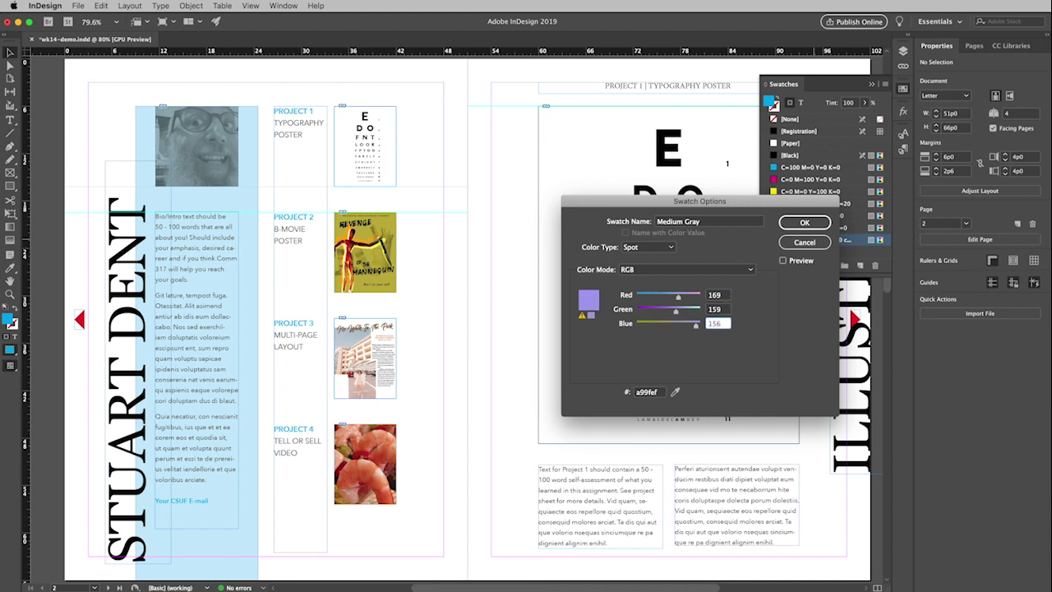
key("Tab")
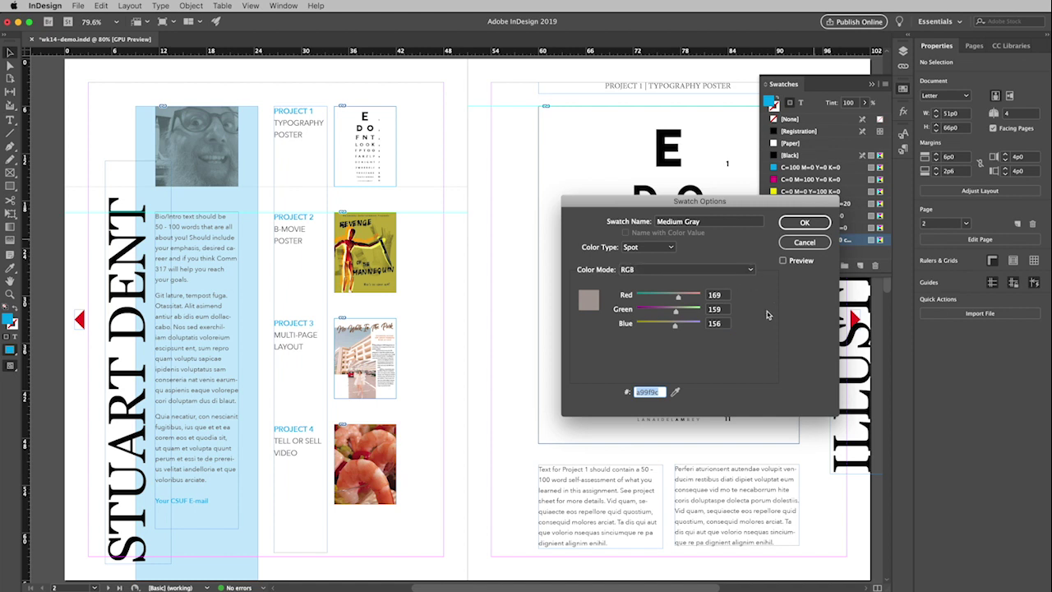
left_click(806, 222)
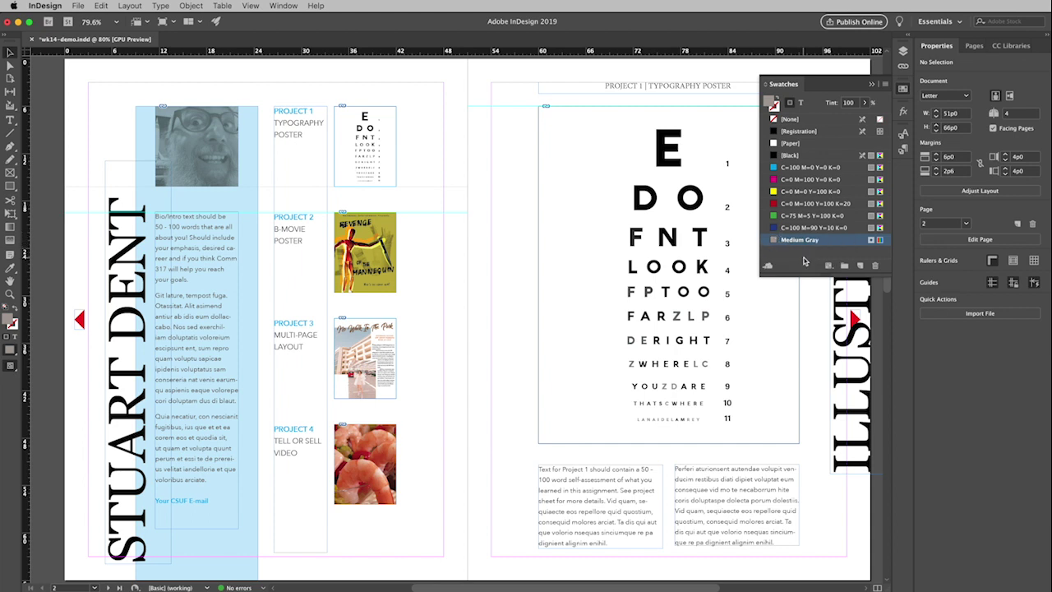
Fill the light blue rectangle behind the photo and bio text with the Medium Gray swatch.
left_click(251, 134)
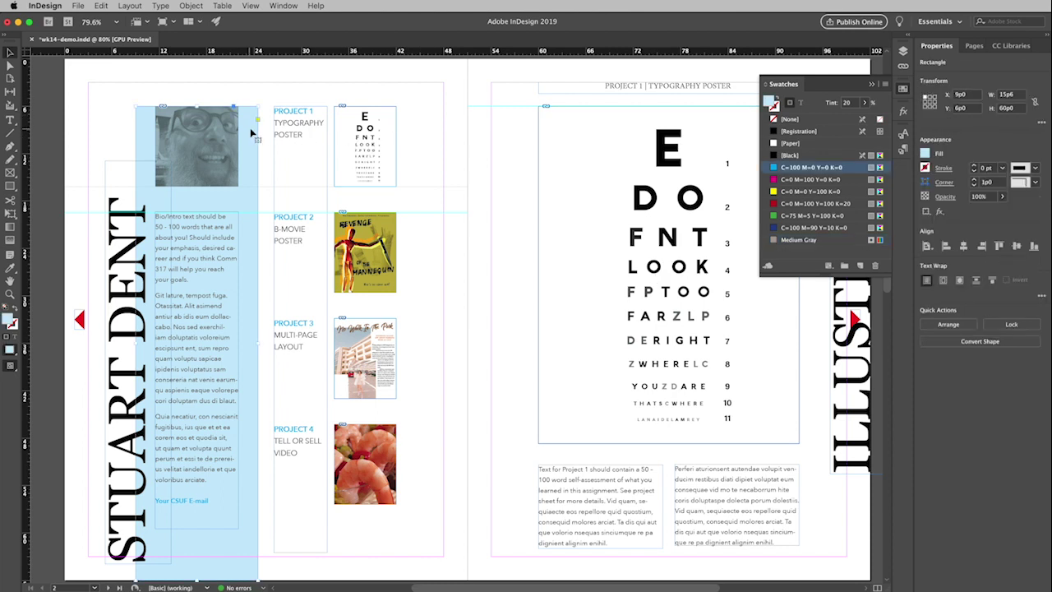
left_click(925, 154)
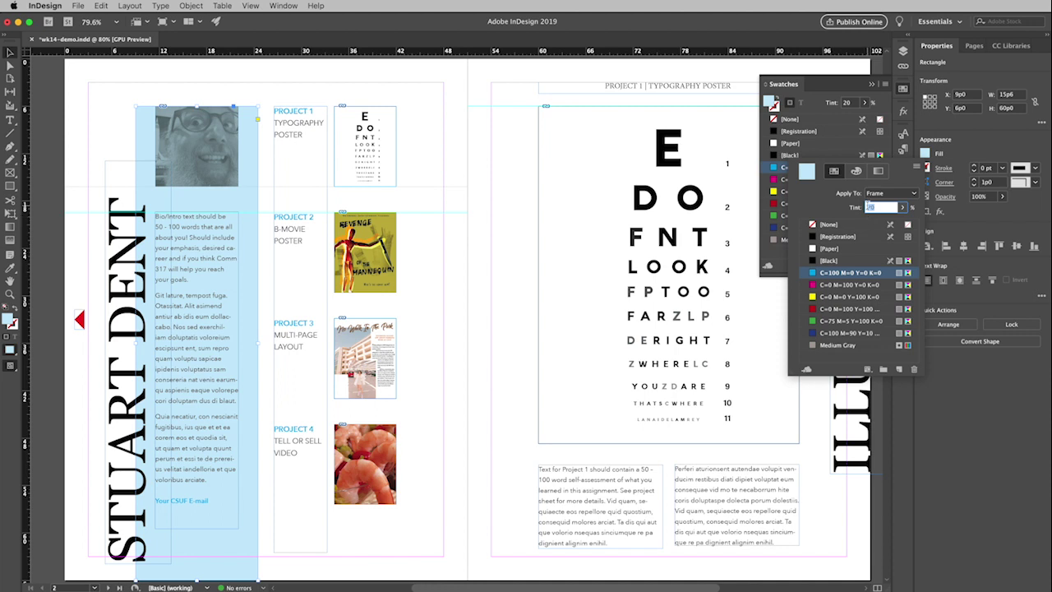
left_click(814, 346)
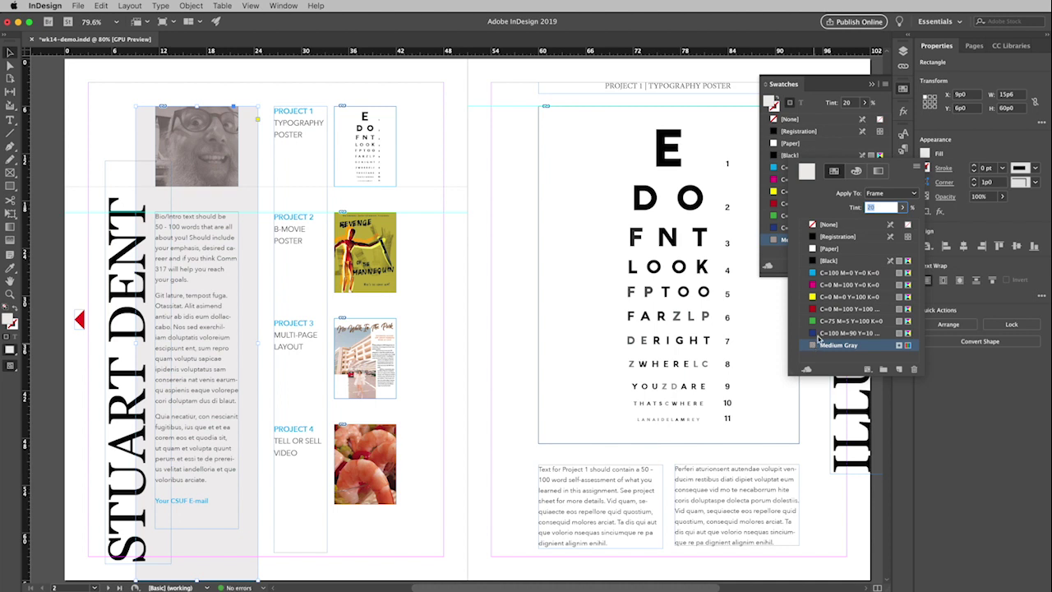
left_click(873, 84)
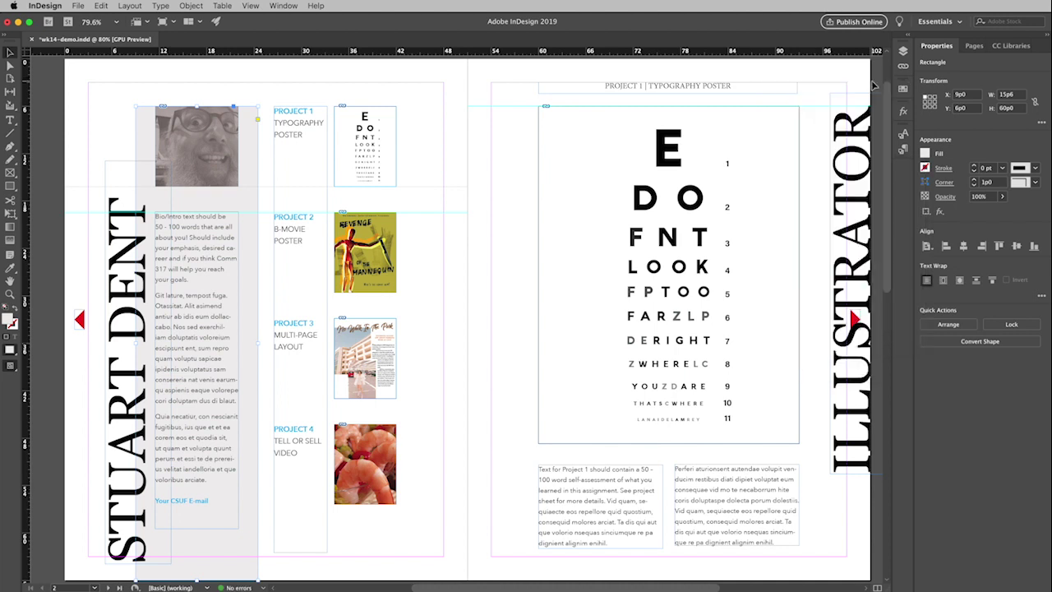
Recolor the "Your CSUF E-mail" line below the bio text with the Medium Gray swatch.
left_click(10, 123)
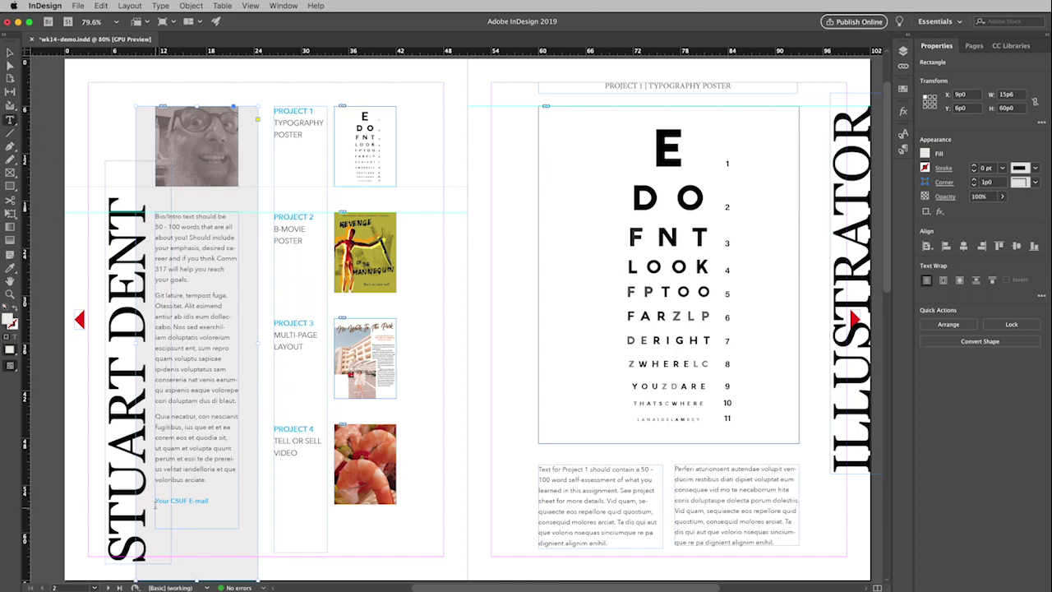
left_click_drag(155, 500, 214, 499)
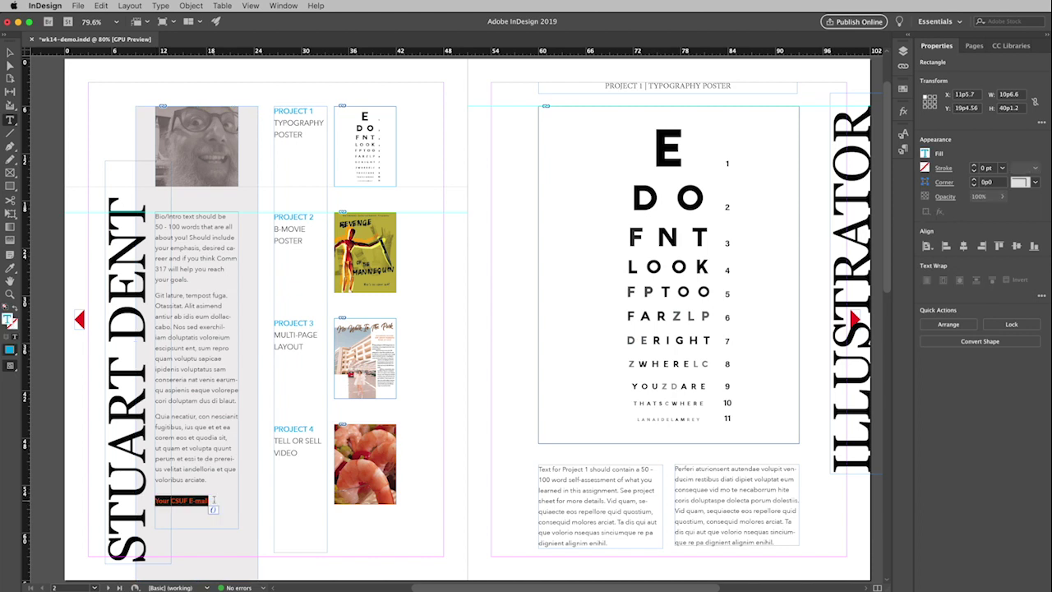
left_click(925, 163)
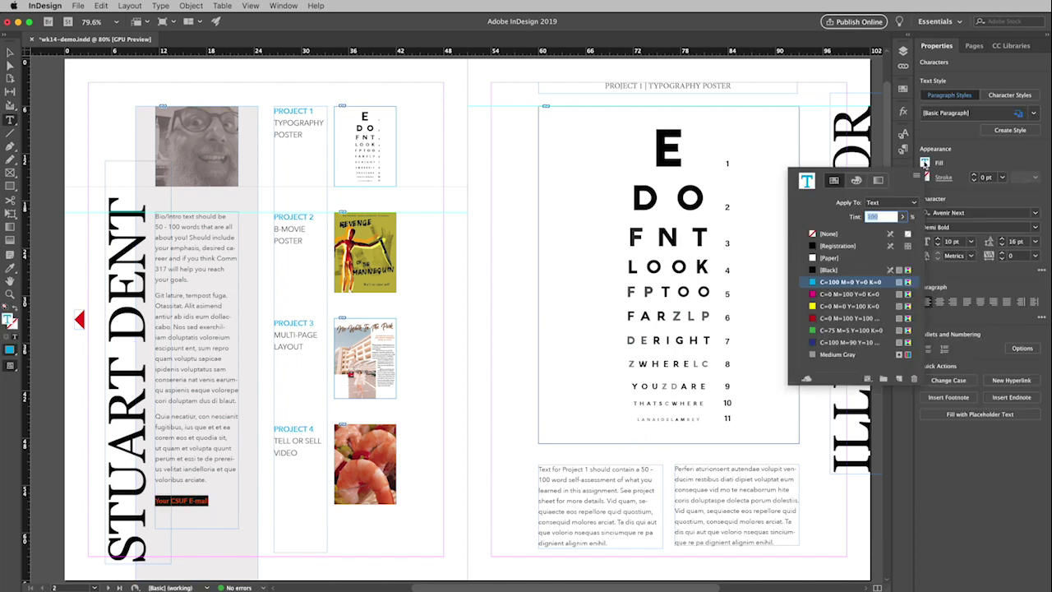
left_click(812, 355)
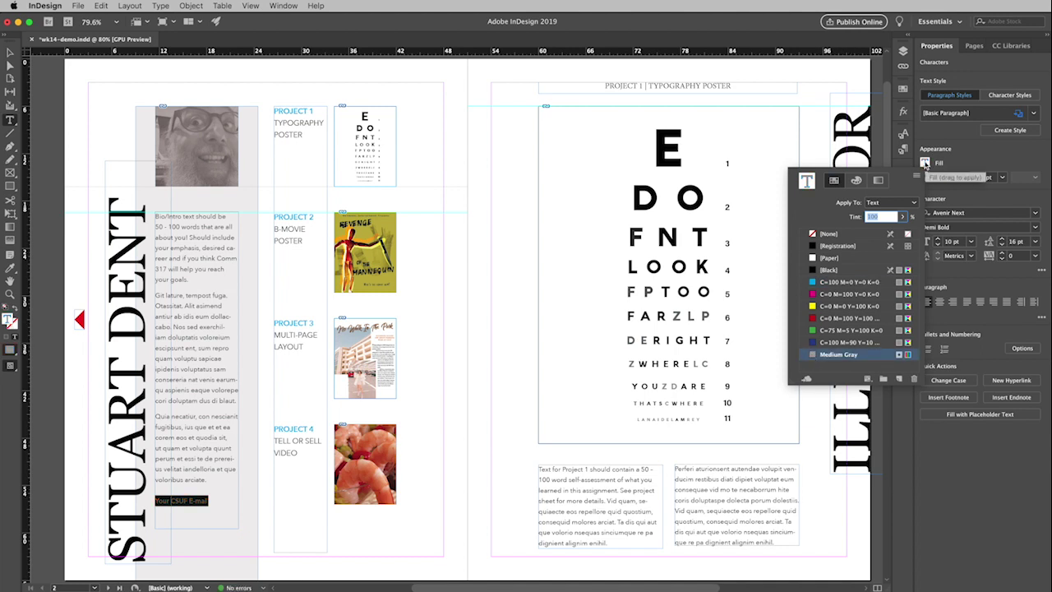
left_click(925, 163)
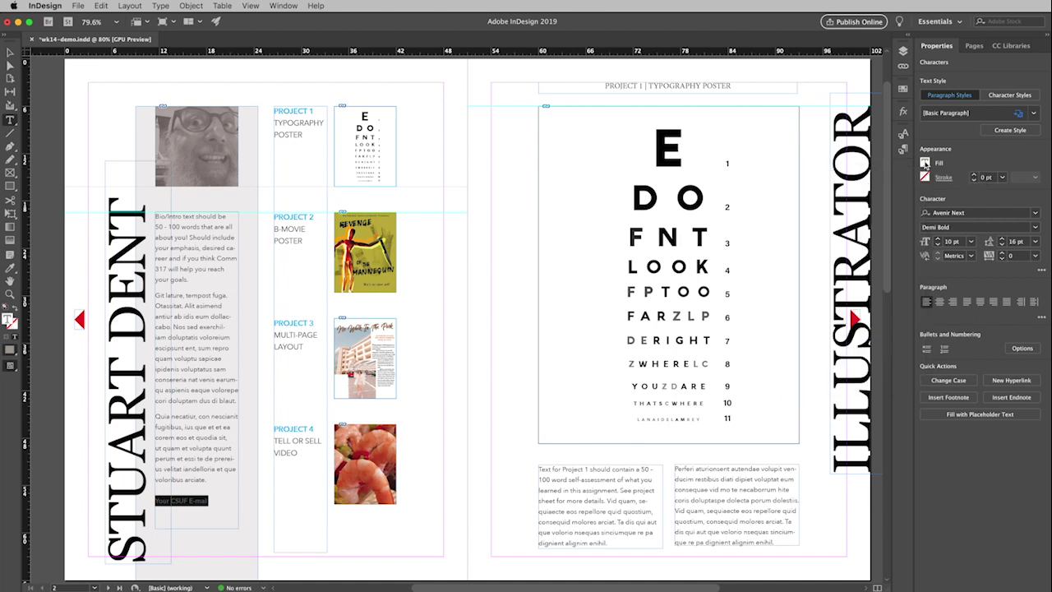
left_click(10, 52)
left_click(482, 219)
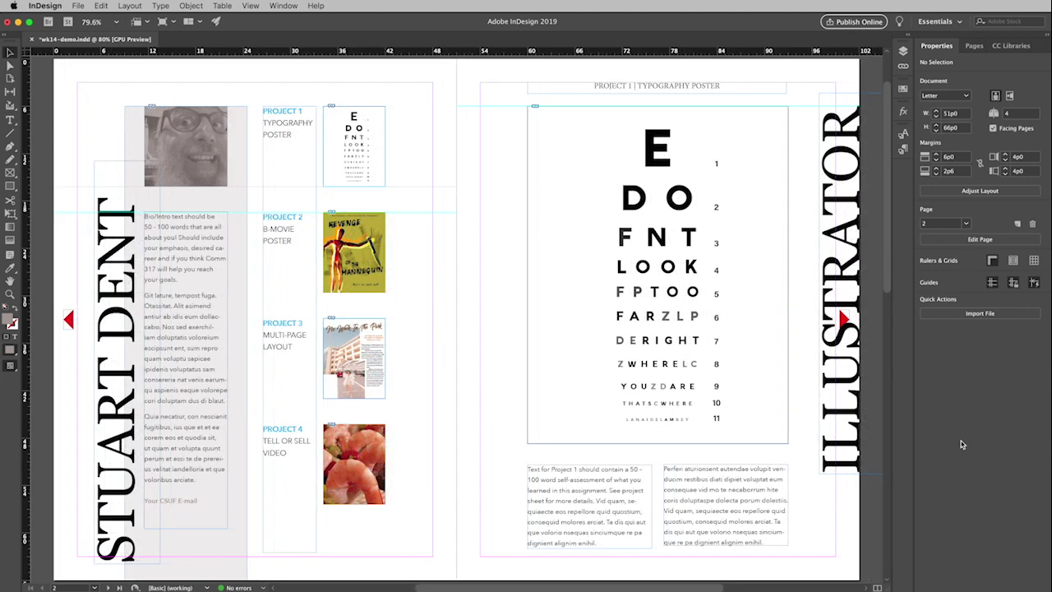
Add a new two-page Letter-size master spread that is not based on another master.
left_click(975, 46)
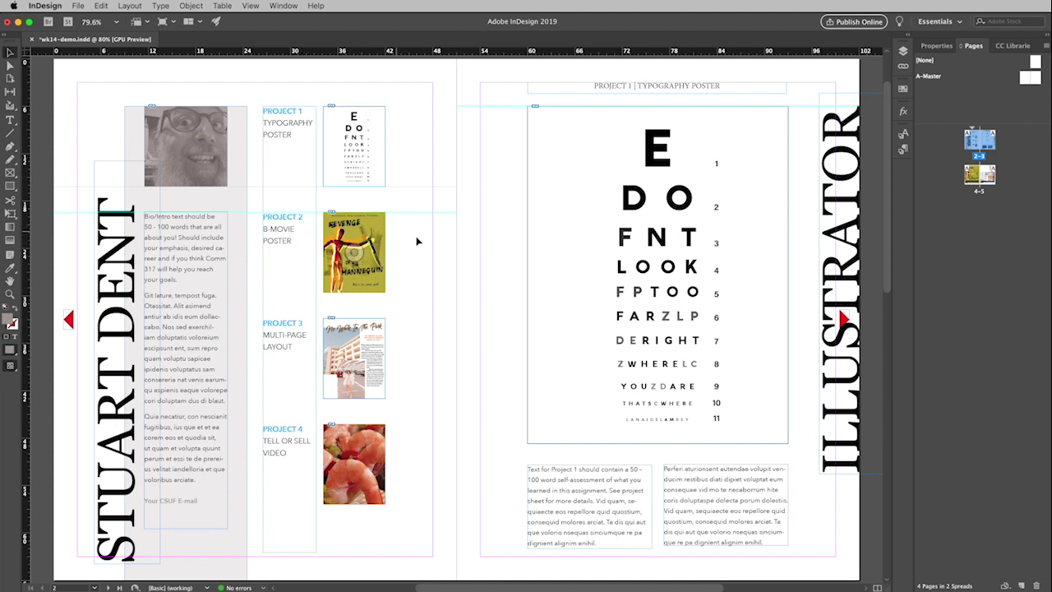
left_click(658, 274)
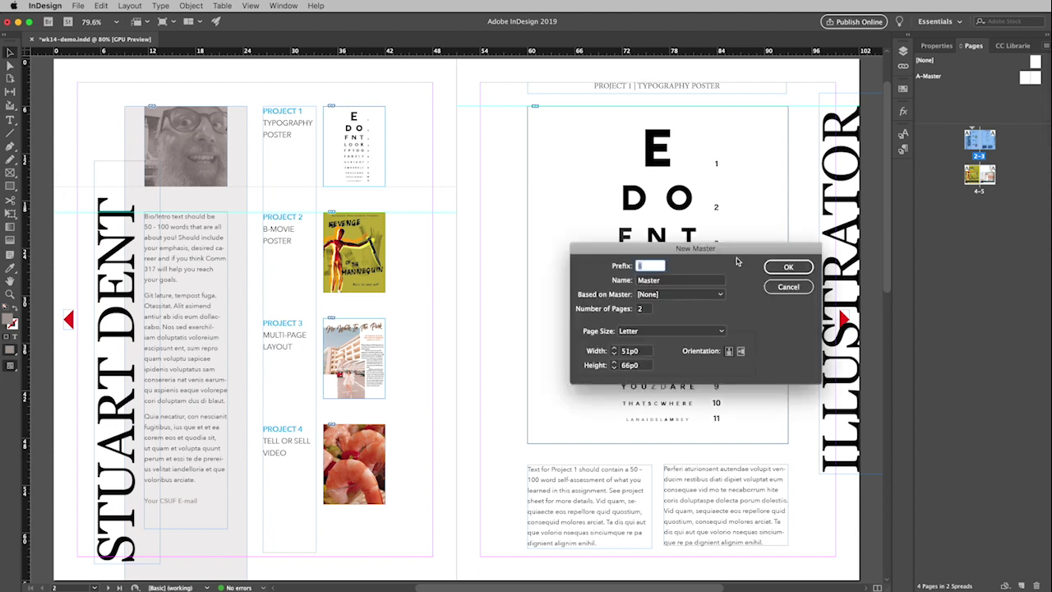
left_click_drag(732, 255, 676, 144)
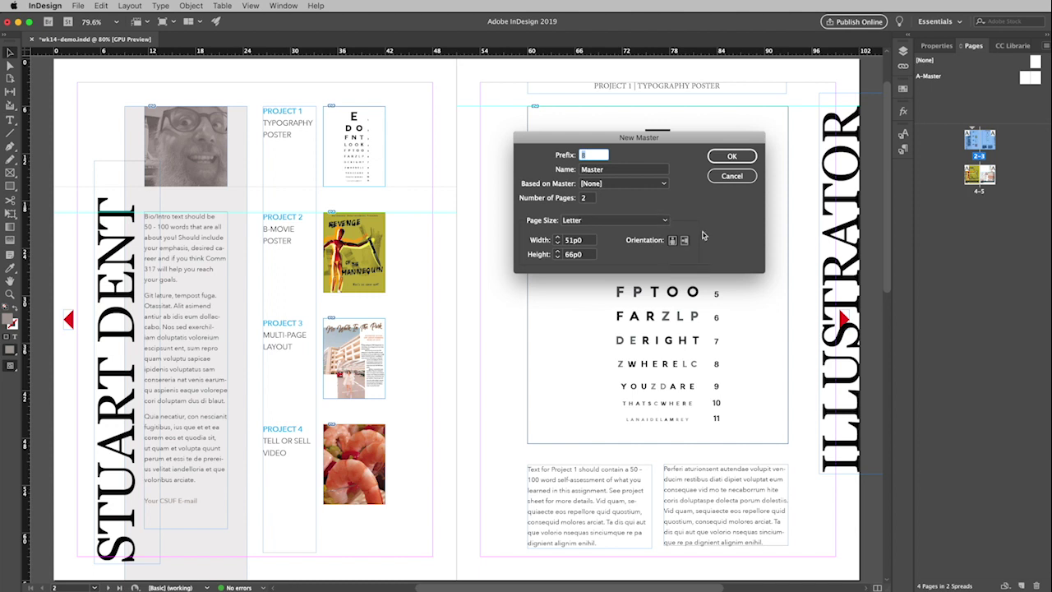
left_click(731, 157)
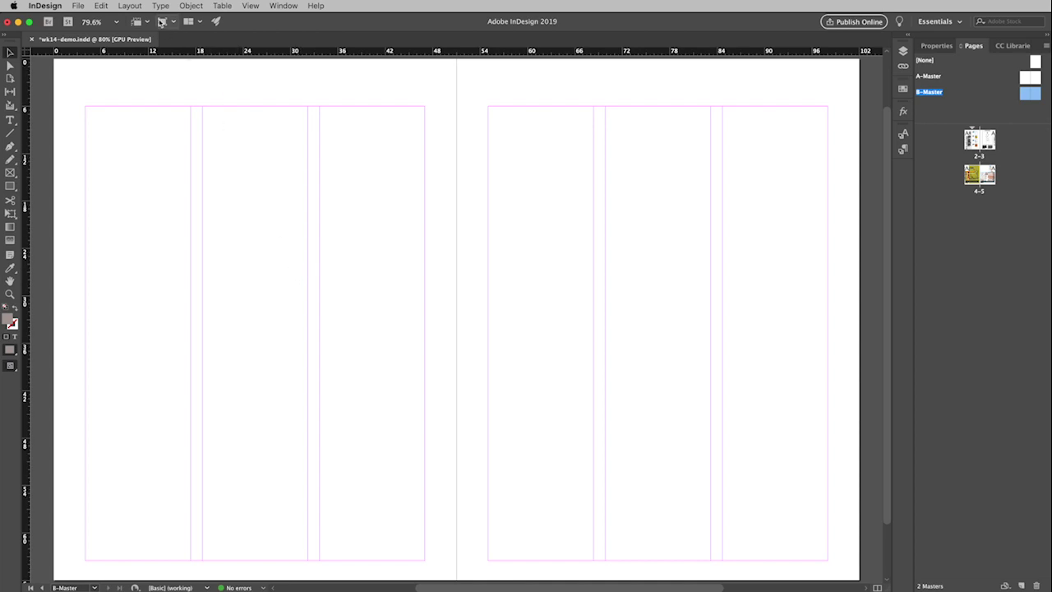
Set B-Master's inside and outside margins to 9p0 and its number of columns to 2.
left_click(133, 7)
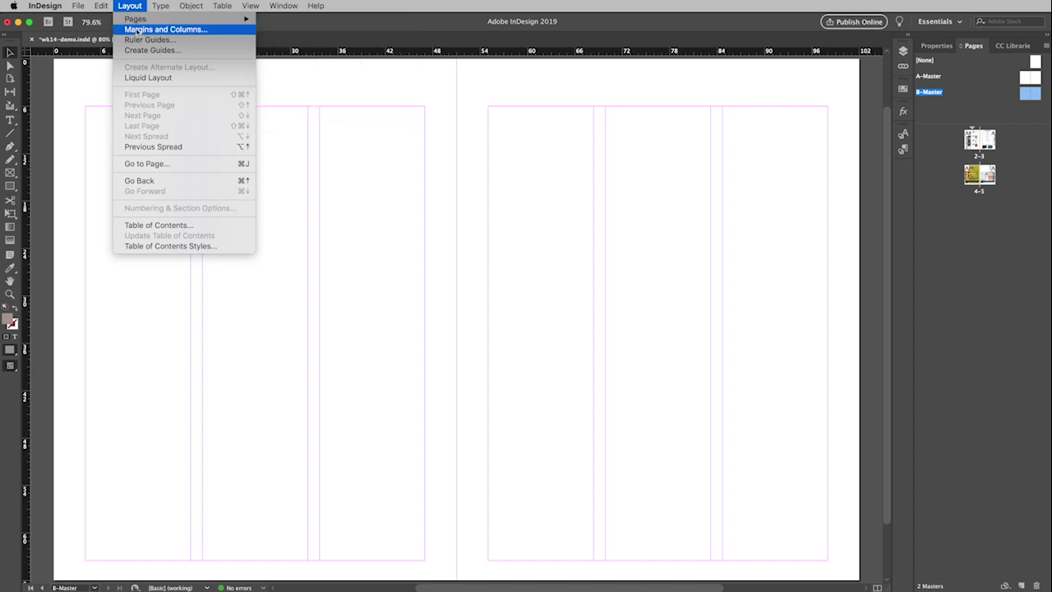
left_click(137, 31)
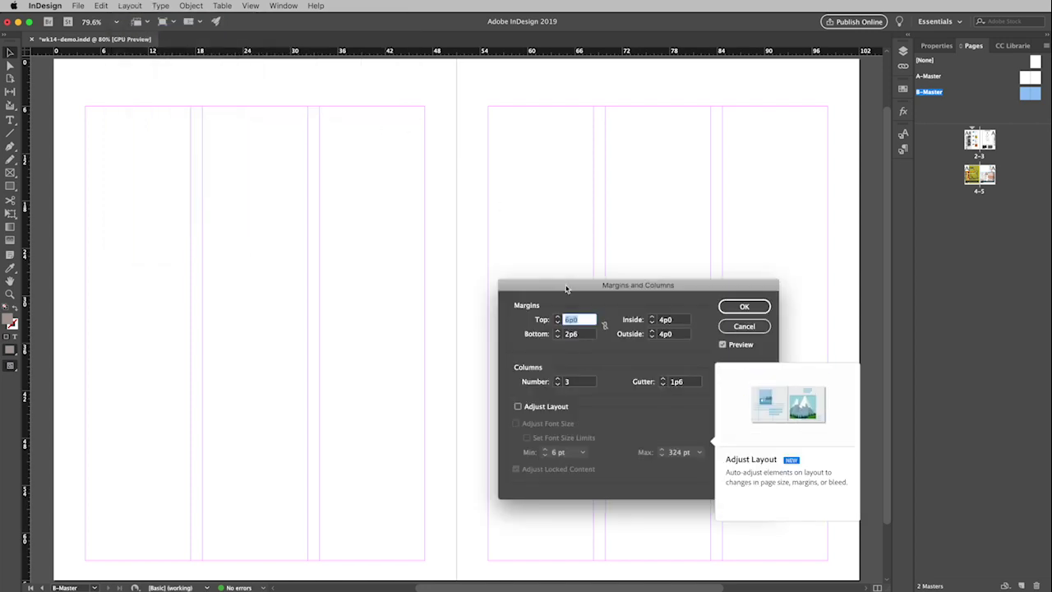
left_click_drag(565, 288, 377, 171)
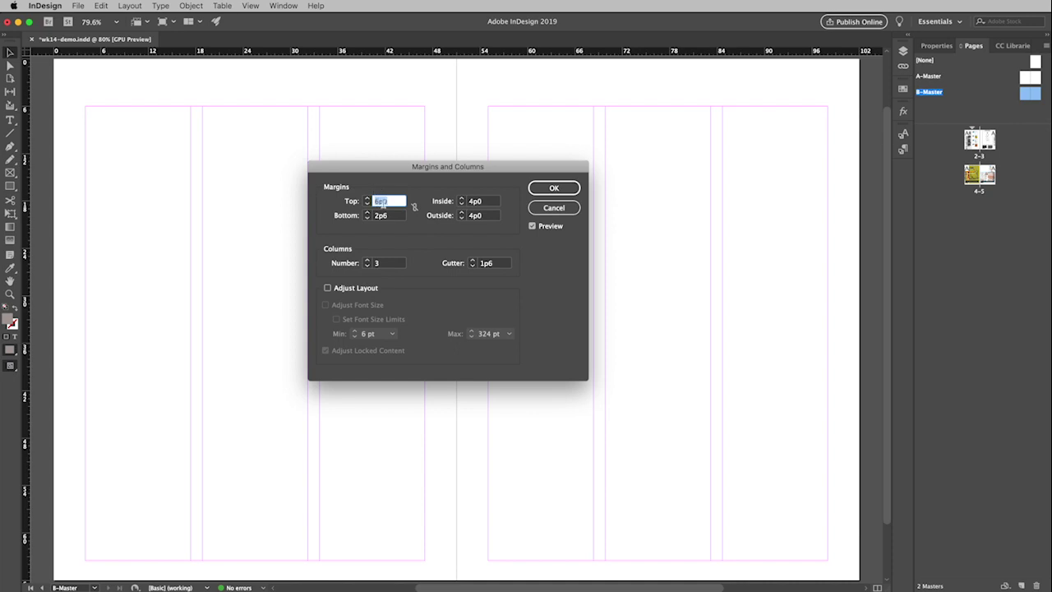
double_click(473, 202)
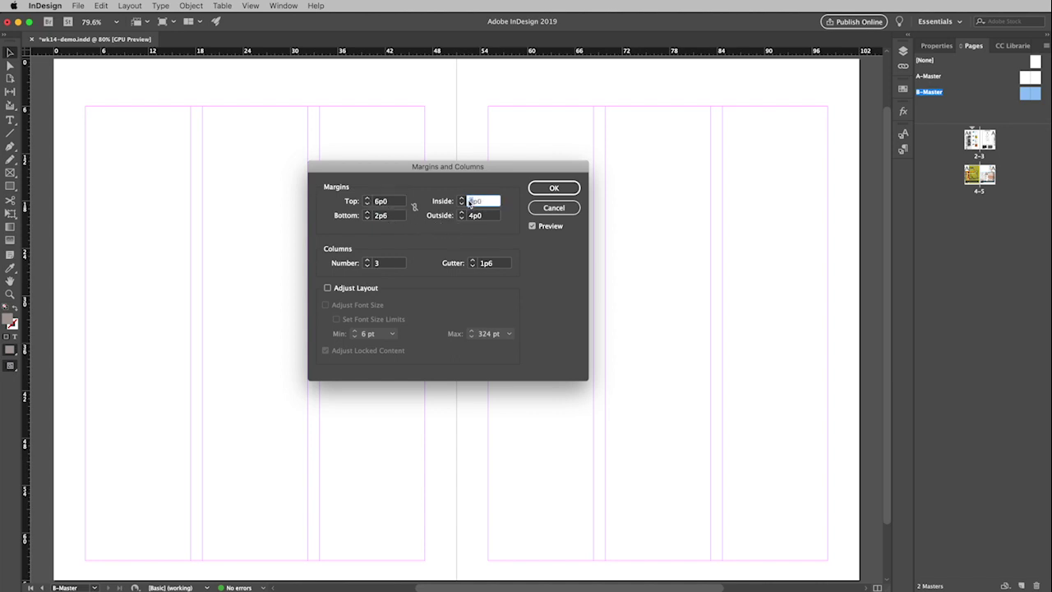
type("9p0")
key("Tab")
type("9p0")
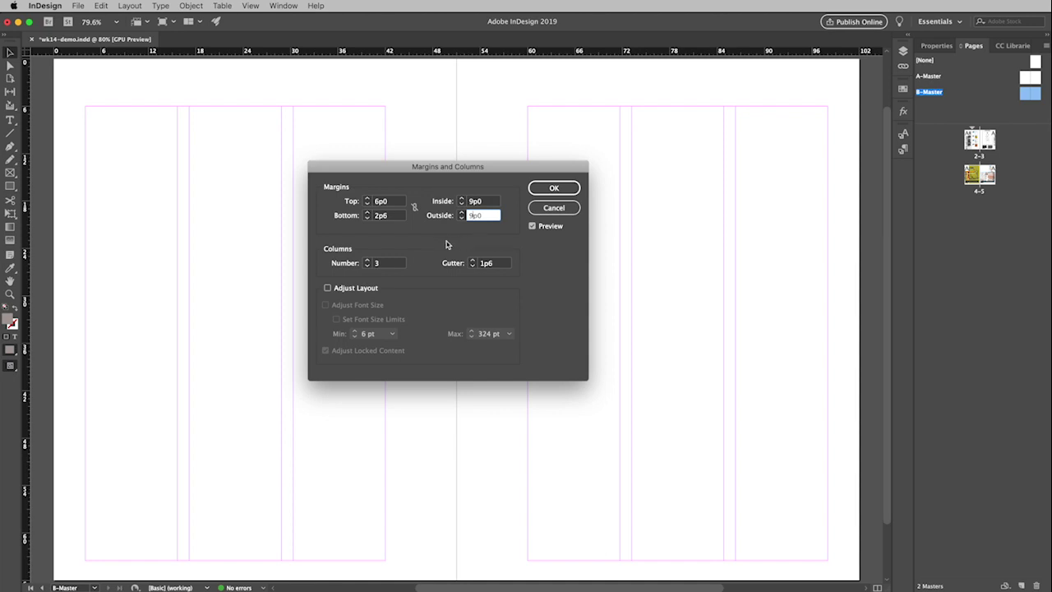
left_click(367, 266)
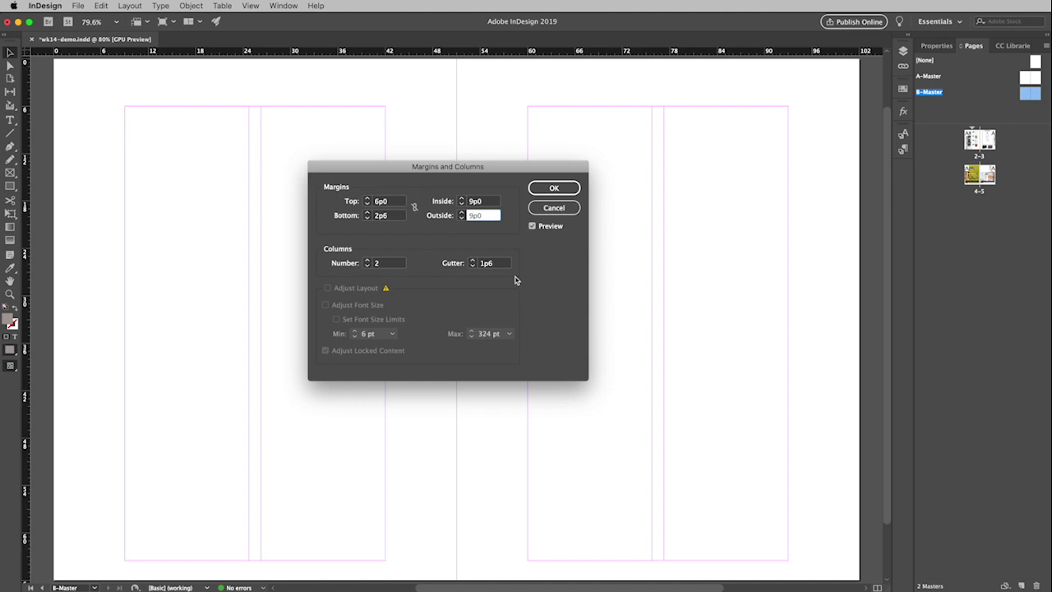
left_click(554, 190)
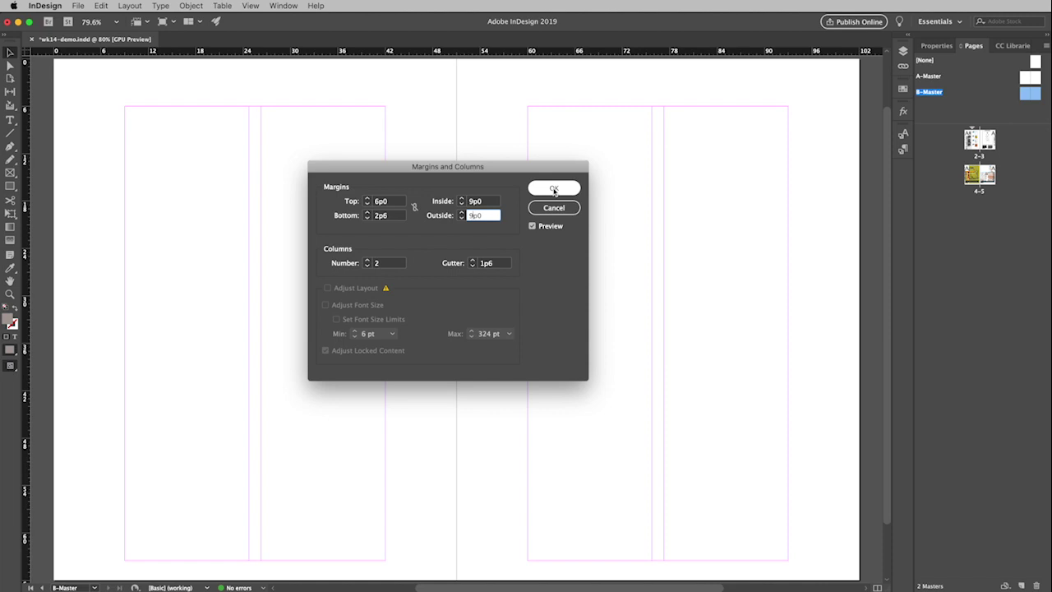
left_click(554, 190)
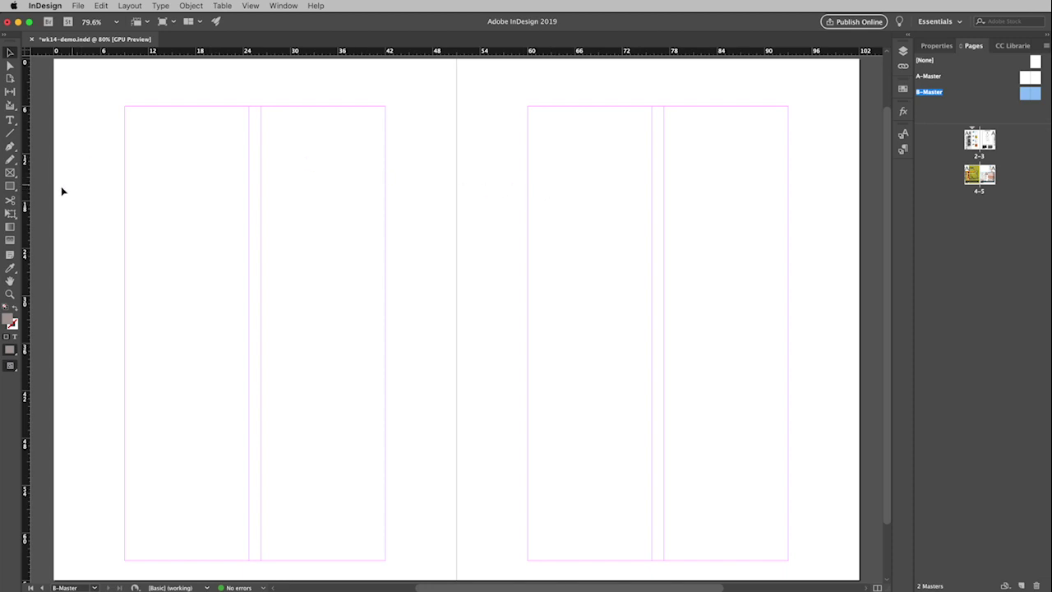
Cover B-Master's left page with a 51p0 by 66p0 rectangle filled with the Medium Gray swatch at 20% tint.
left_click(10, 186)
left_click_drag(53, 59, 457, 580)
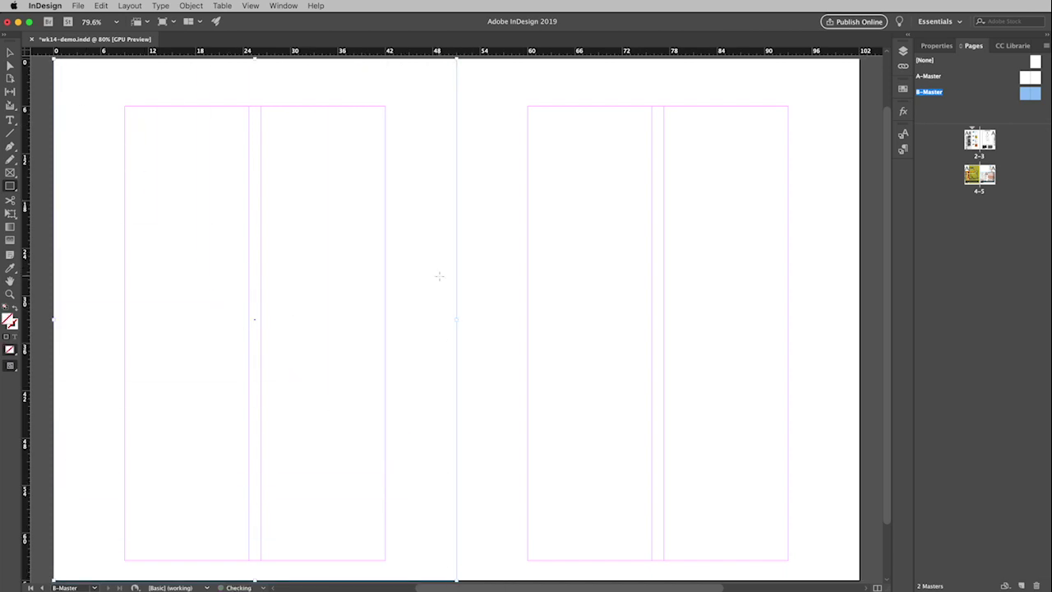
left_click(942, 47)
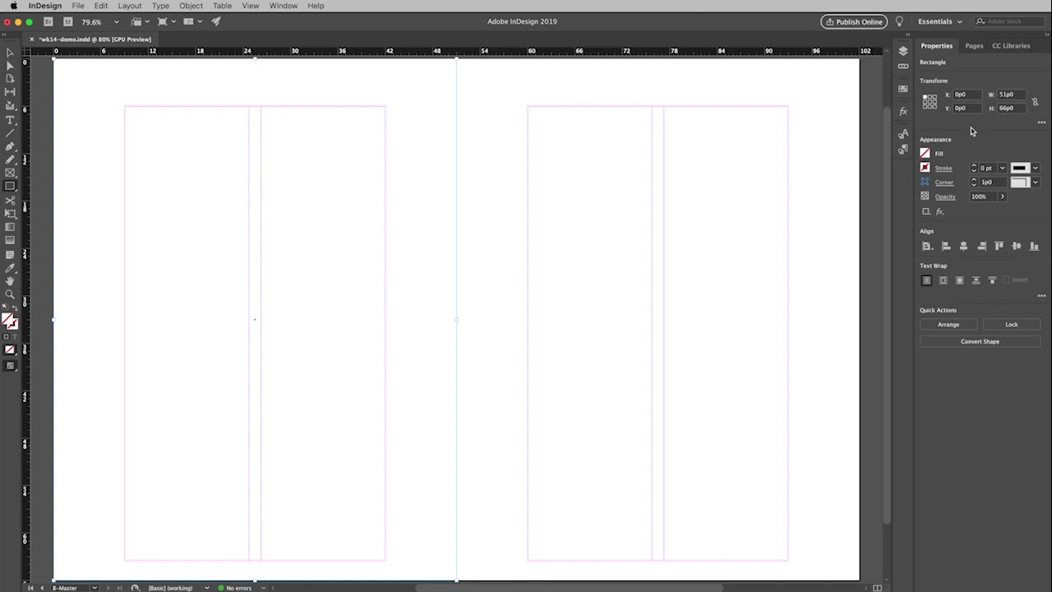
left_click(925, 154)
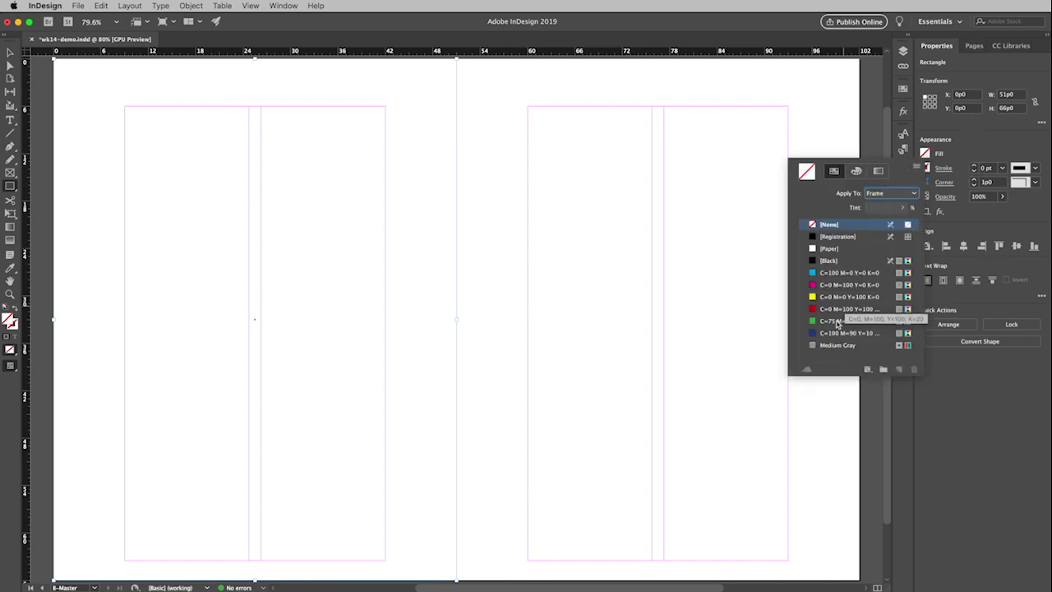
left_click(814, 347)
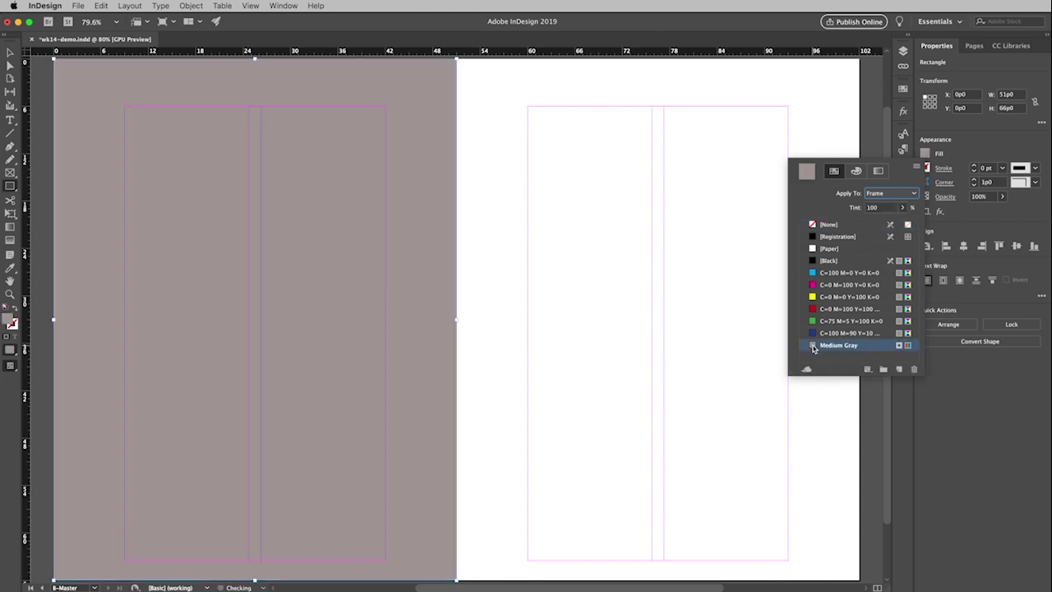
left_click(872, 208)
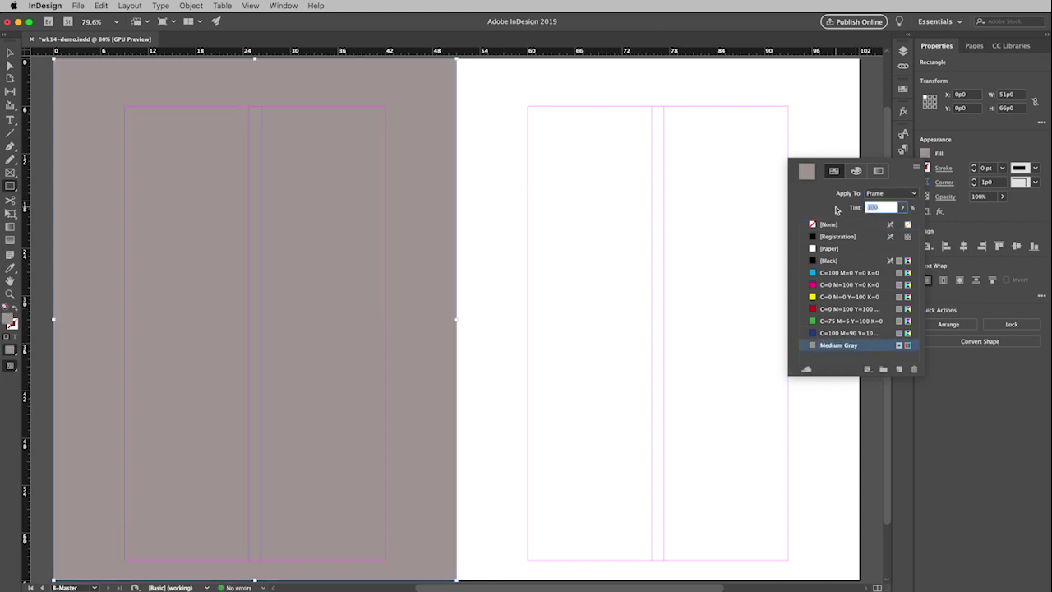
type("20")
key("Return")
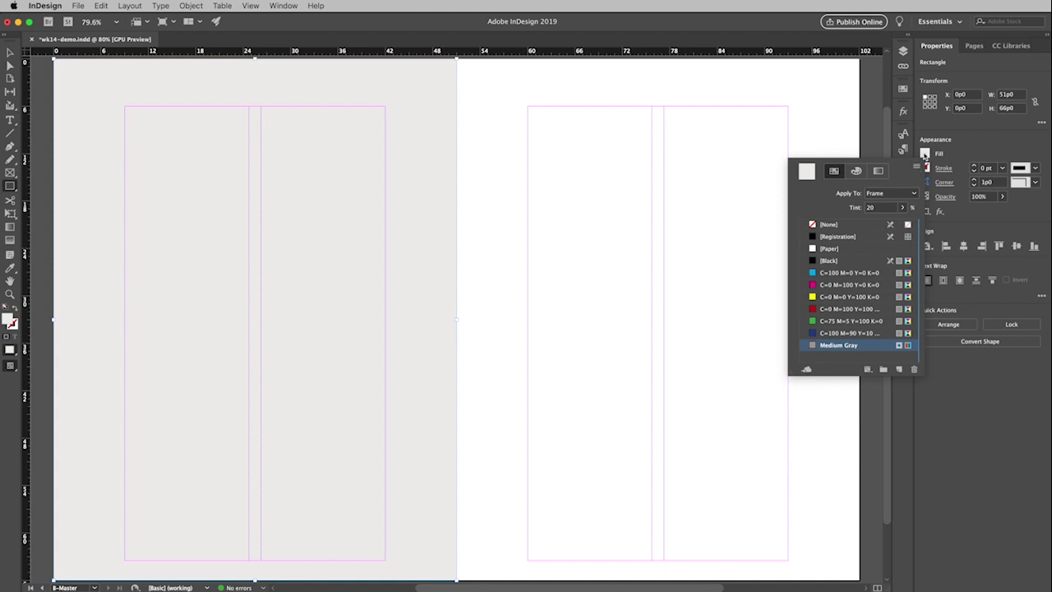
left_click(927, 156)
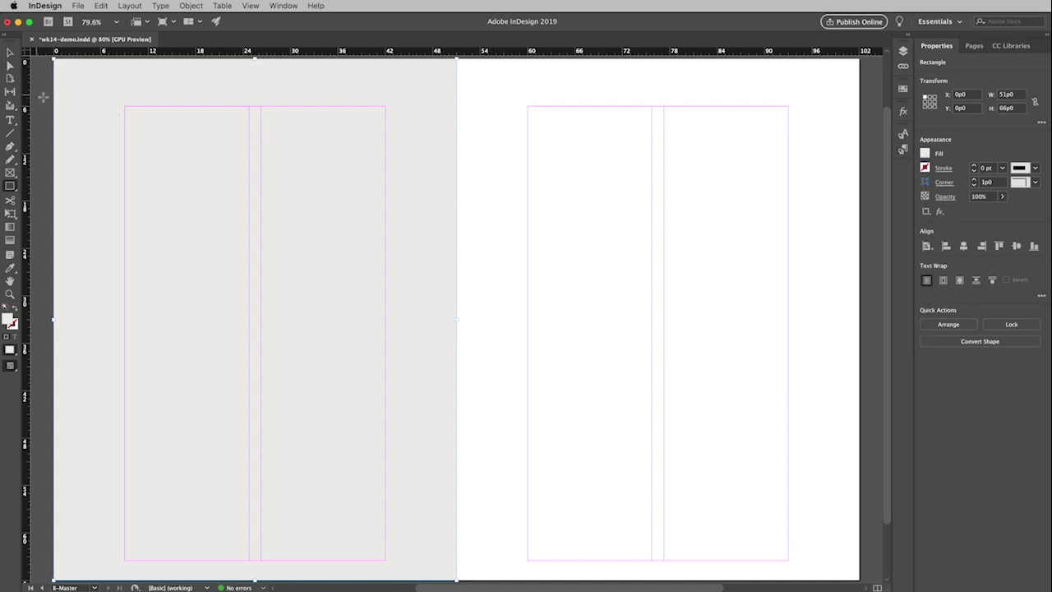
Duplicate the tinted background rectangle so that the copy exactly covers B-Master's right page.
left_click(10, 54)
key("super+shift+a")
left_click_drag(91, 148, 493, 172)
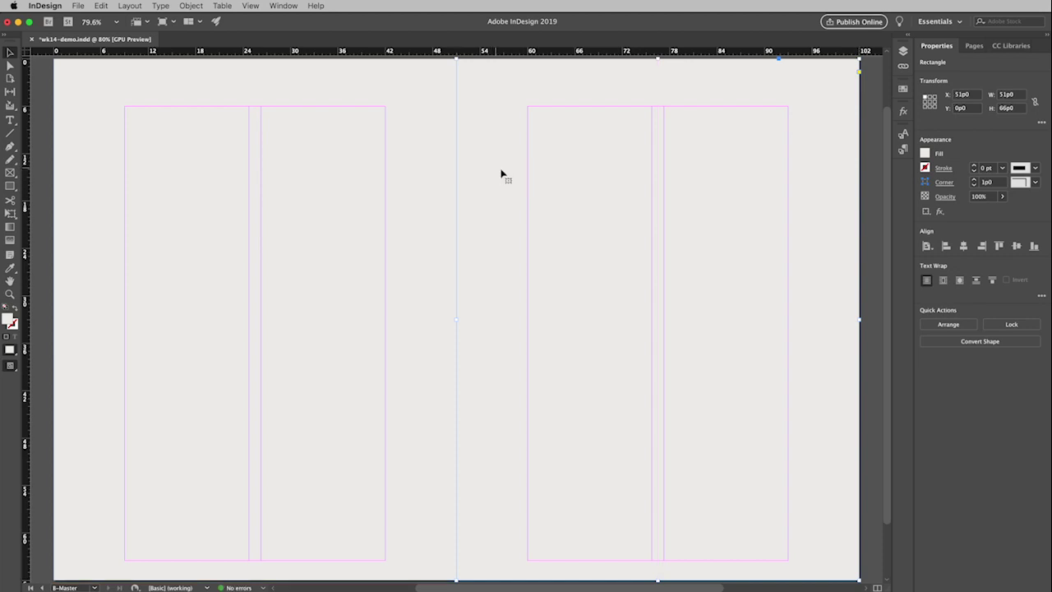
left_click(870, 213)
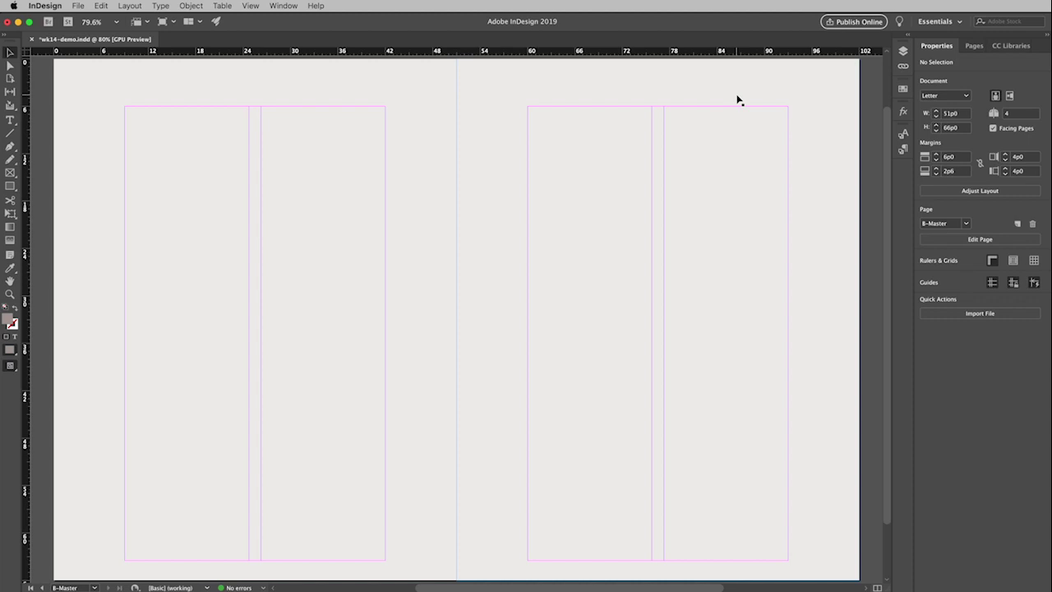
Cut the "PROJECT 1 | TYPOGRAPHY POSTER" heading from page 3 and paste it in place on B-Master's right page.
left_click(973, 47)
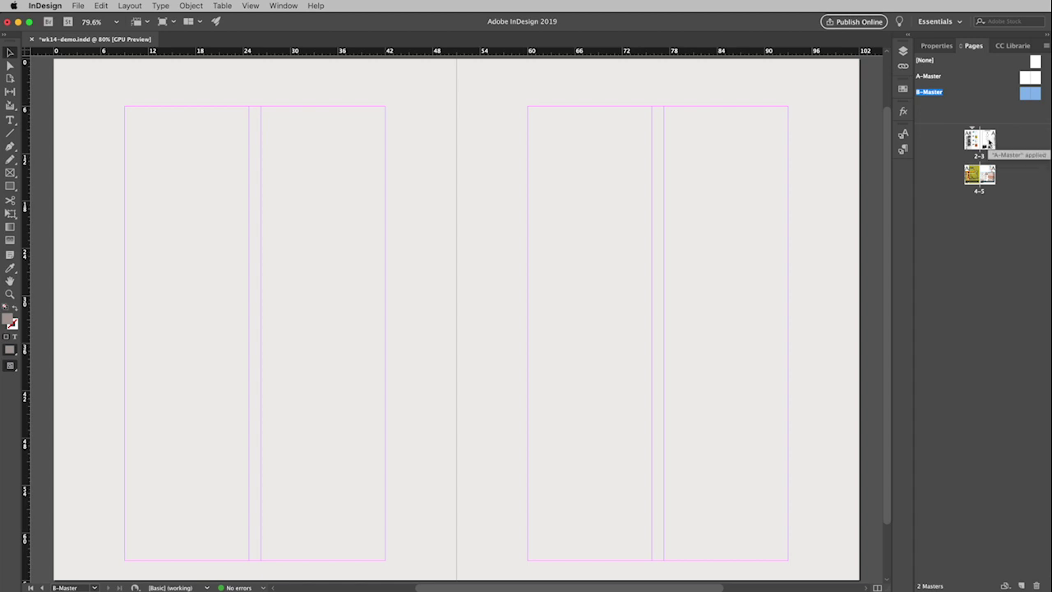
double_click(989, 143)
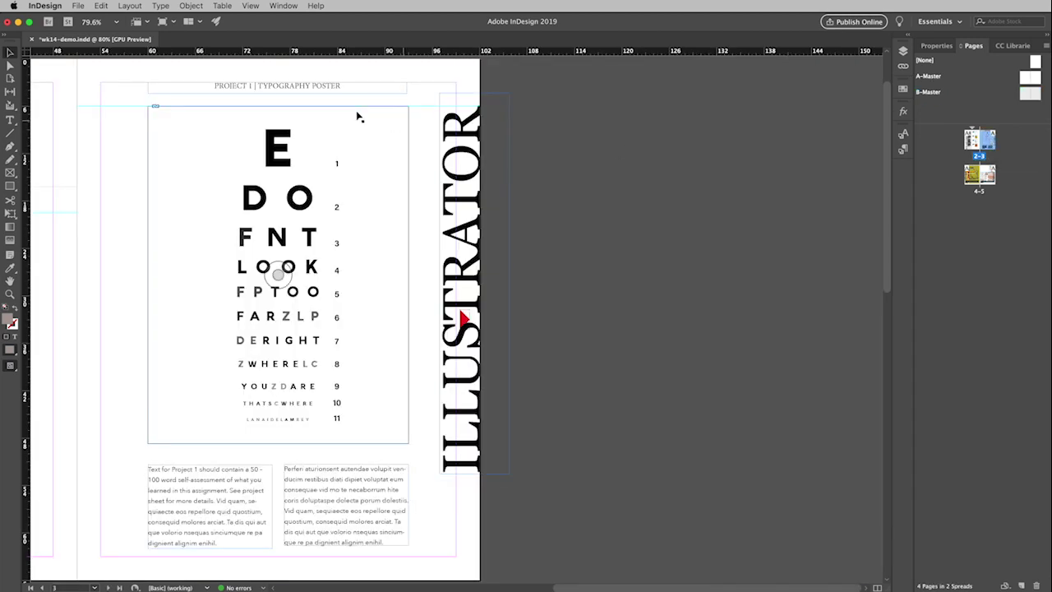
left_click(322, 91)
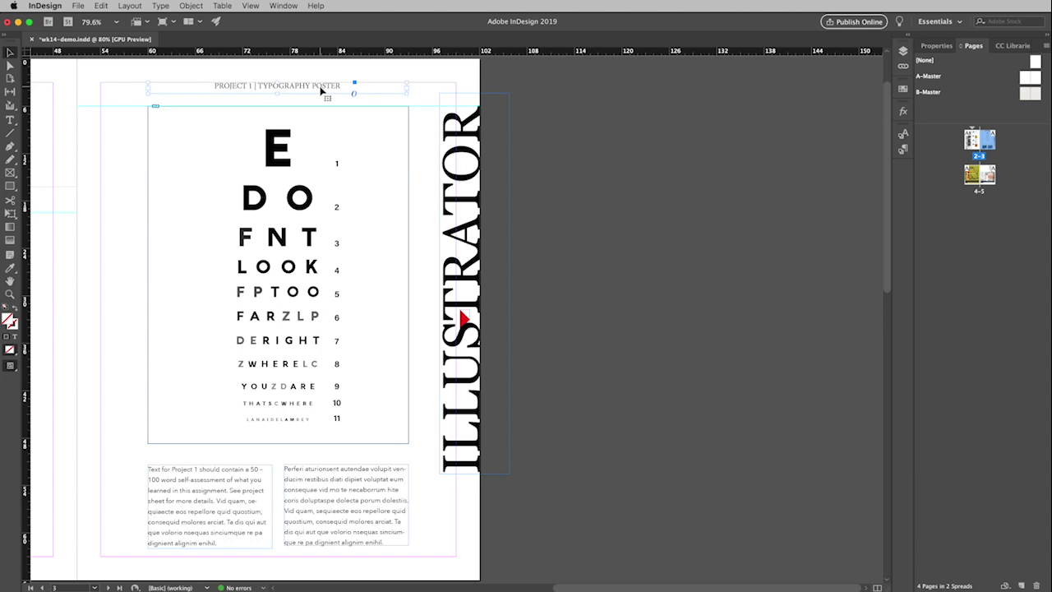
key("Delete")
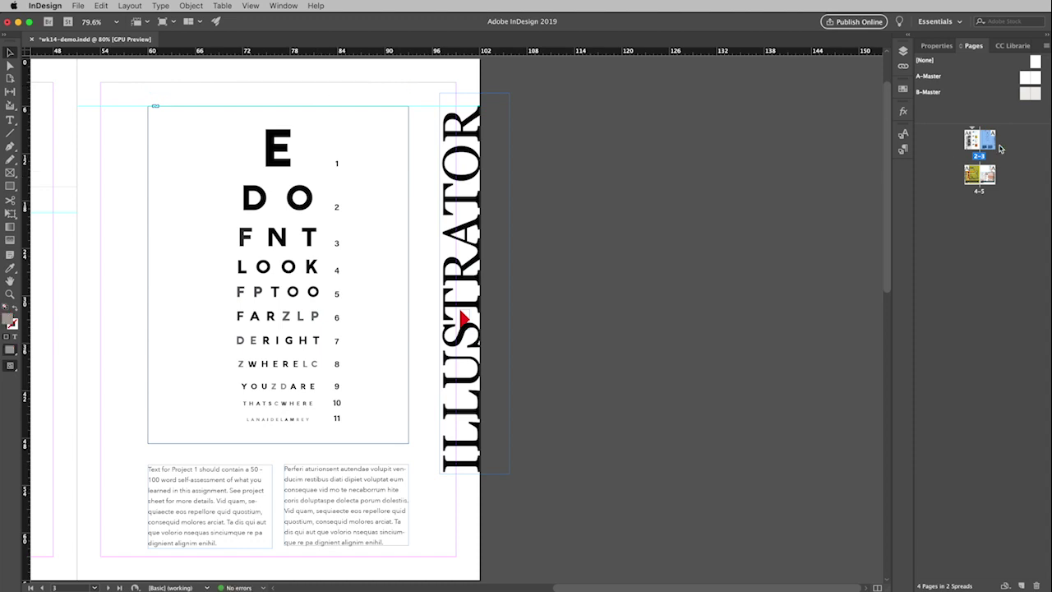
double_click(1038, 96)
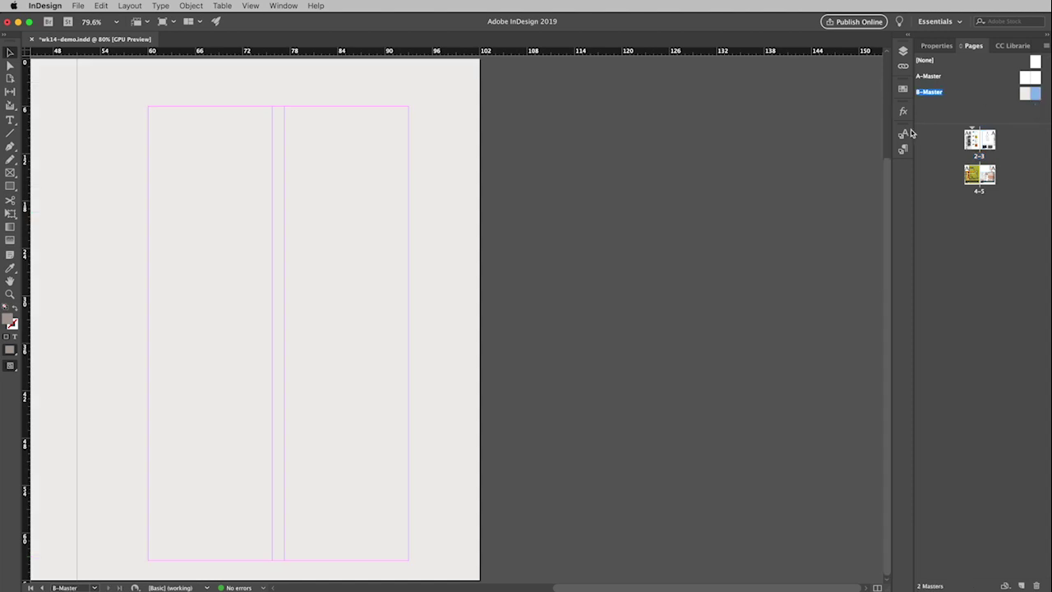
scroll(688, 177, "left", 5)
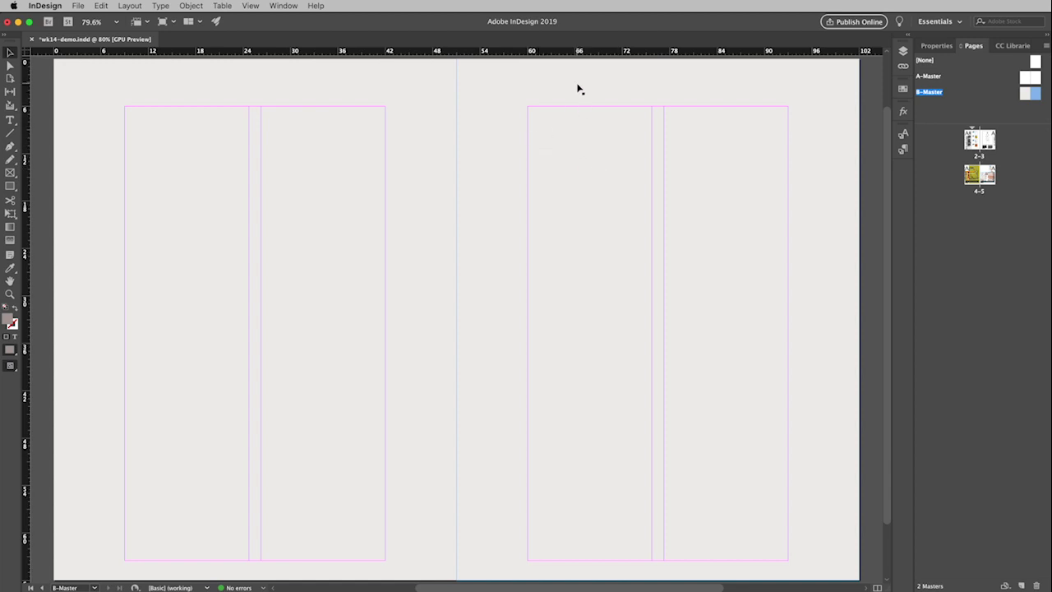
left_click(102, 6)
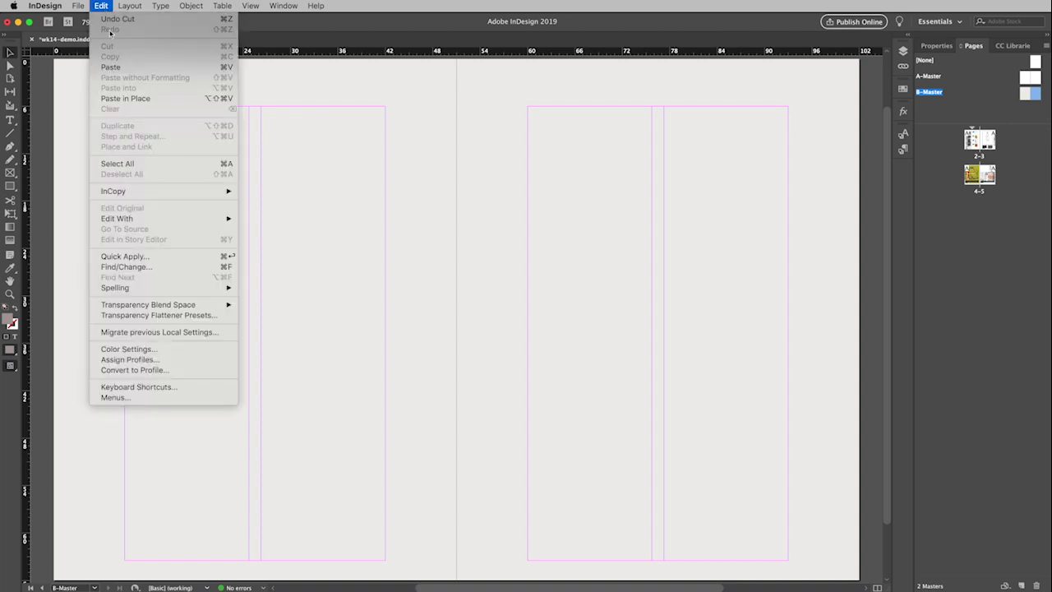
left_click(179, 98)
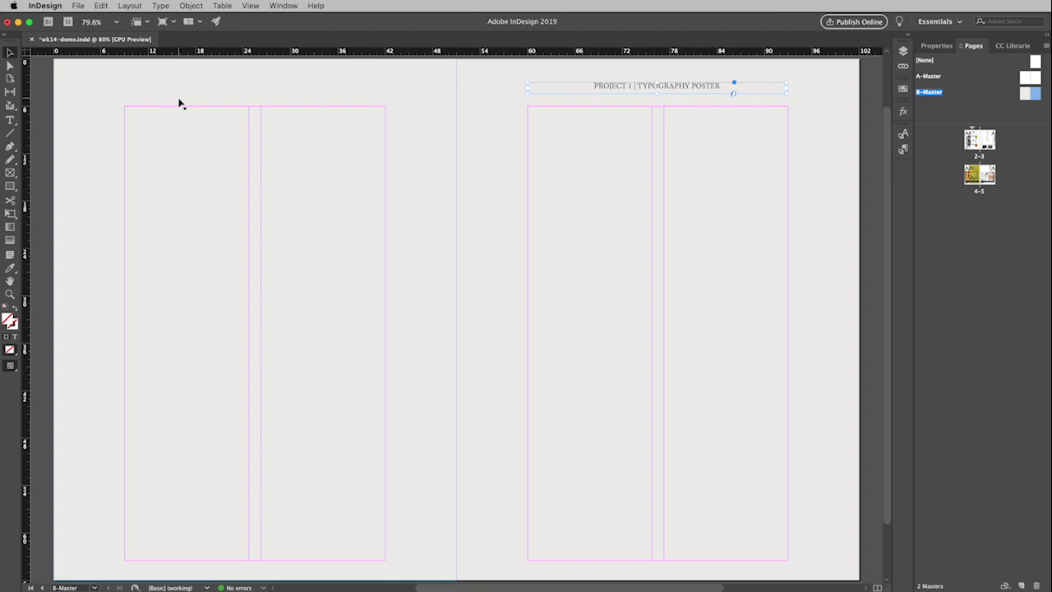
left_click(529, 164)
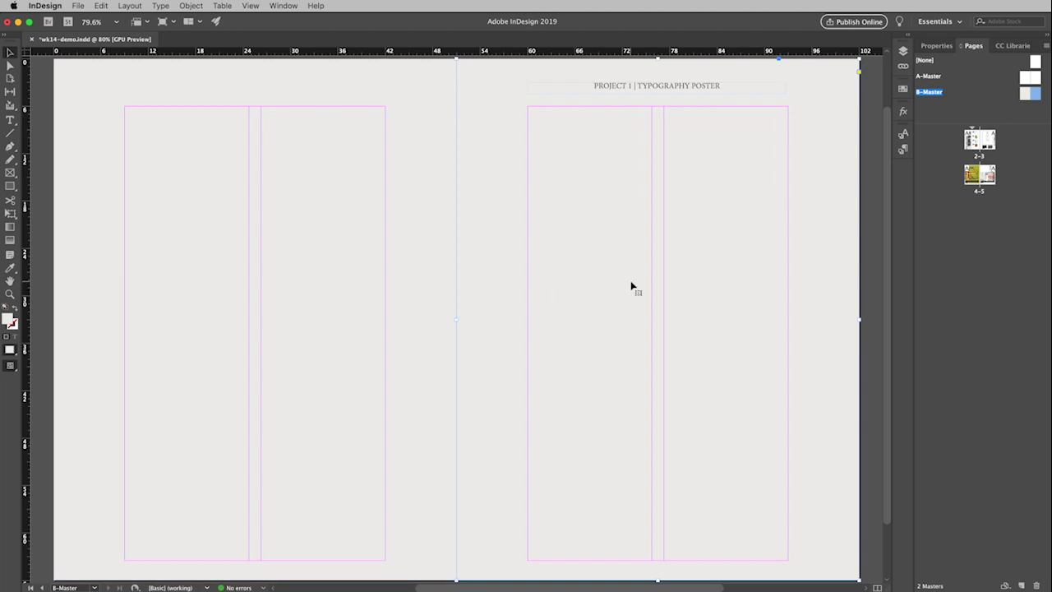
Review both document spreads and apply the right page of B-Master to page 3.
double_click(990, 144)
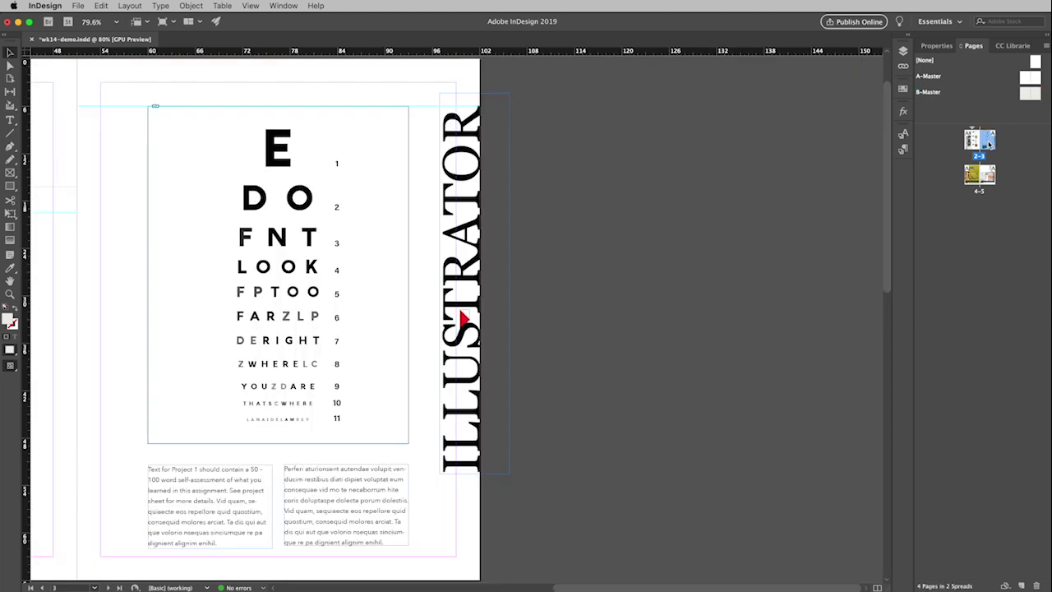
scroll(647, 323, "left", 5)
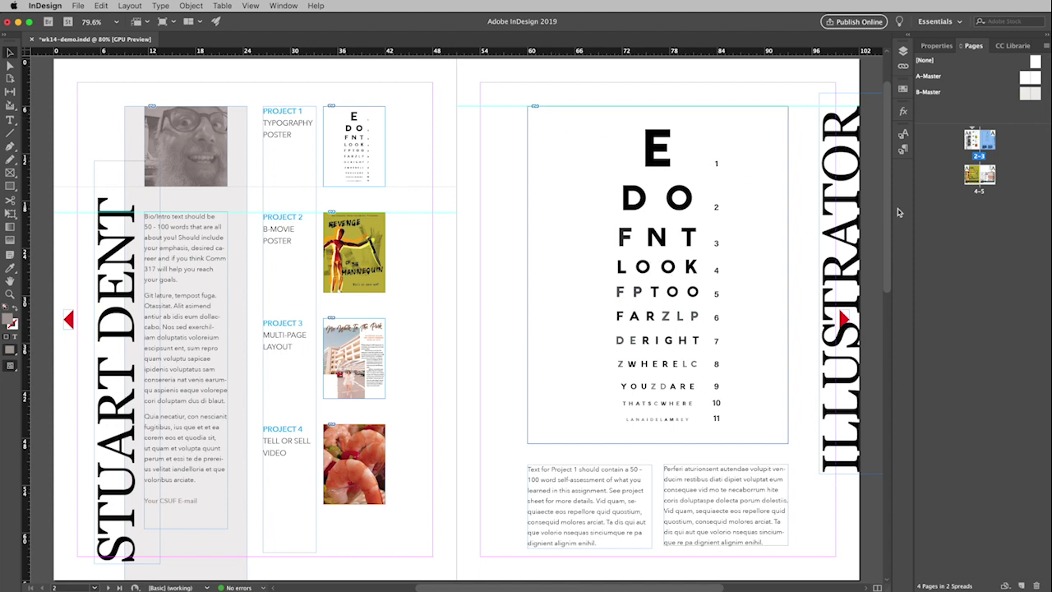
scroll(888, 235, "down", 1)
left_click_drag(888, 235, 895, 470)
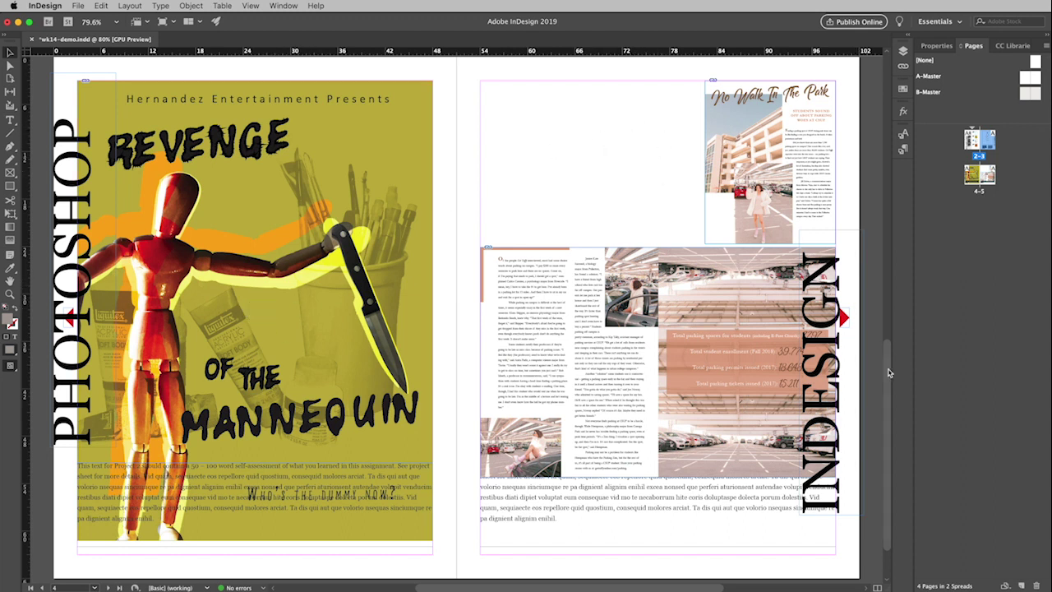
left_click_drag(890, 372, 907, 113)
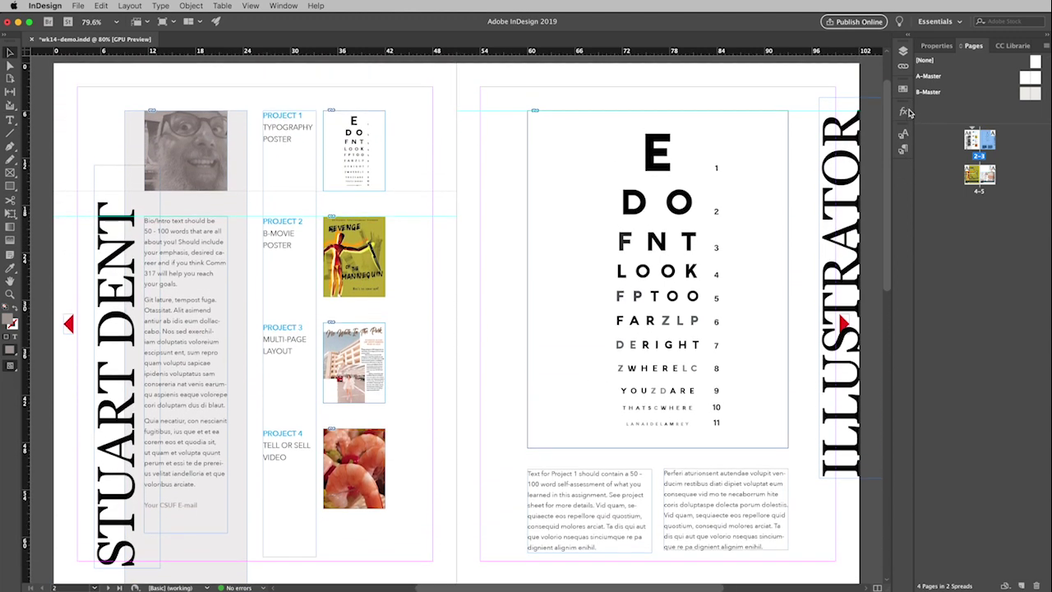
left_click(1037, 93)
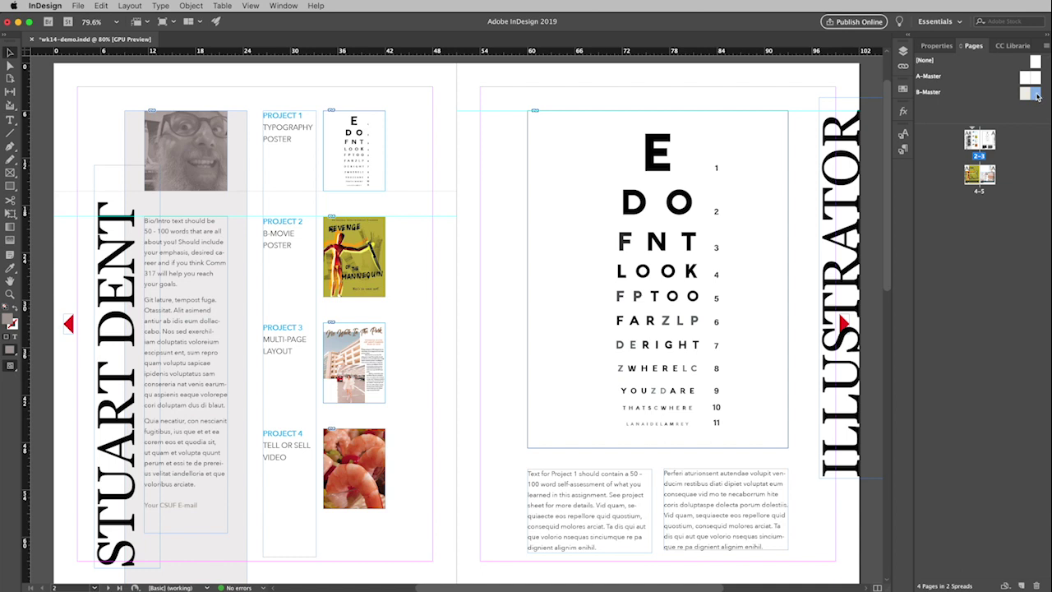
left_click_drag(1036, 96, 992, 143)
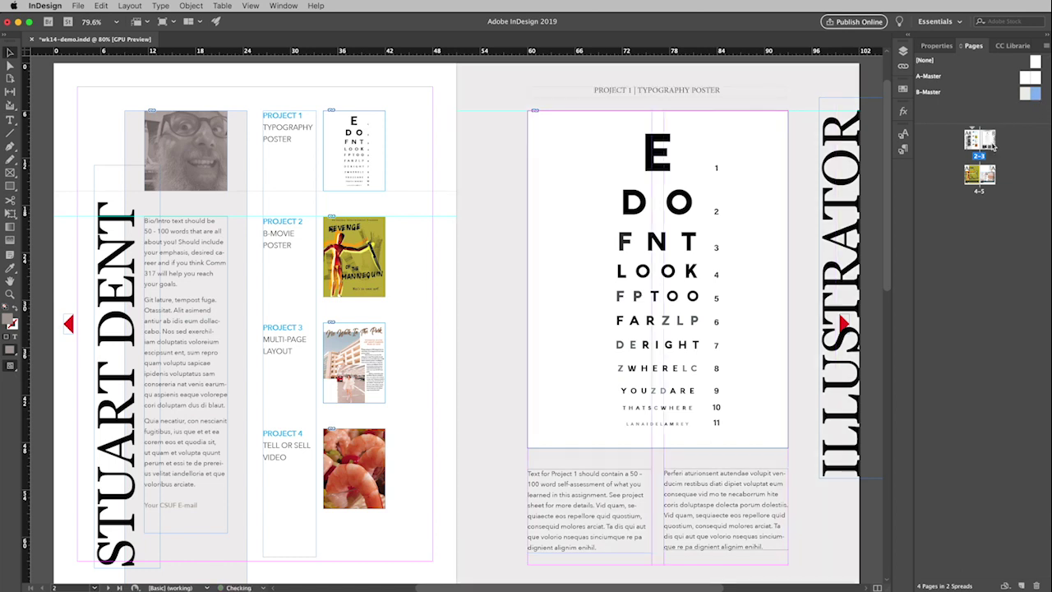
Apply the left page of B-Master to page 4.
left_click(1026, 96)
left_click_drag(1026, 97, 974, 178)
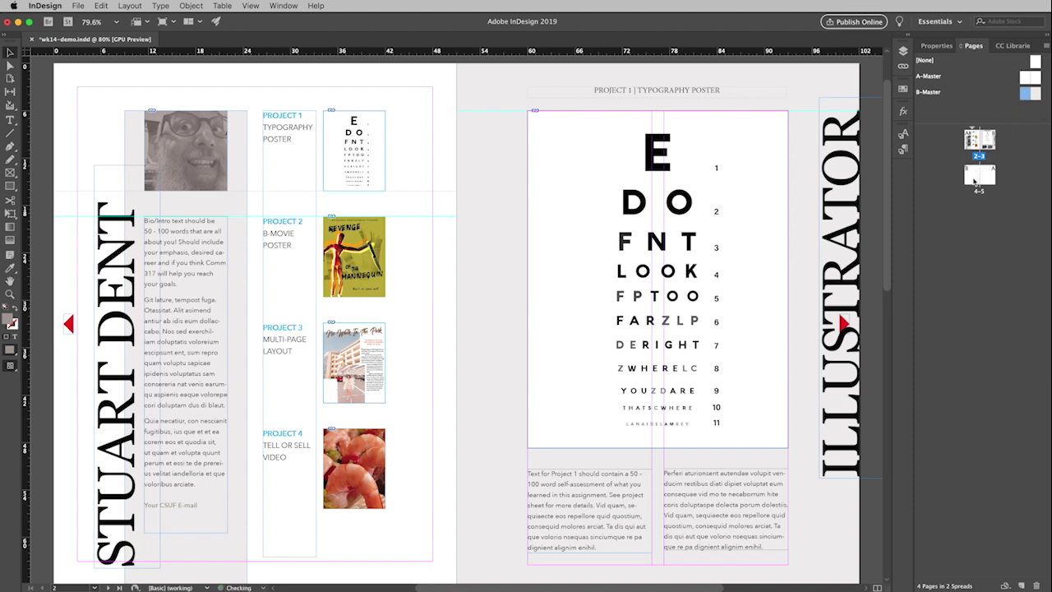
scroll(888, 229, "down", 1)
left_click_drag(887, 229, 935, 216)
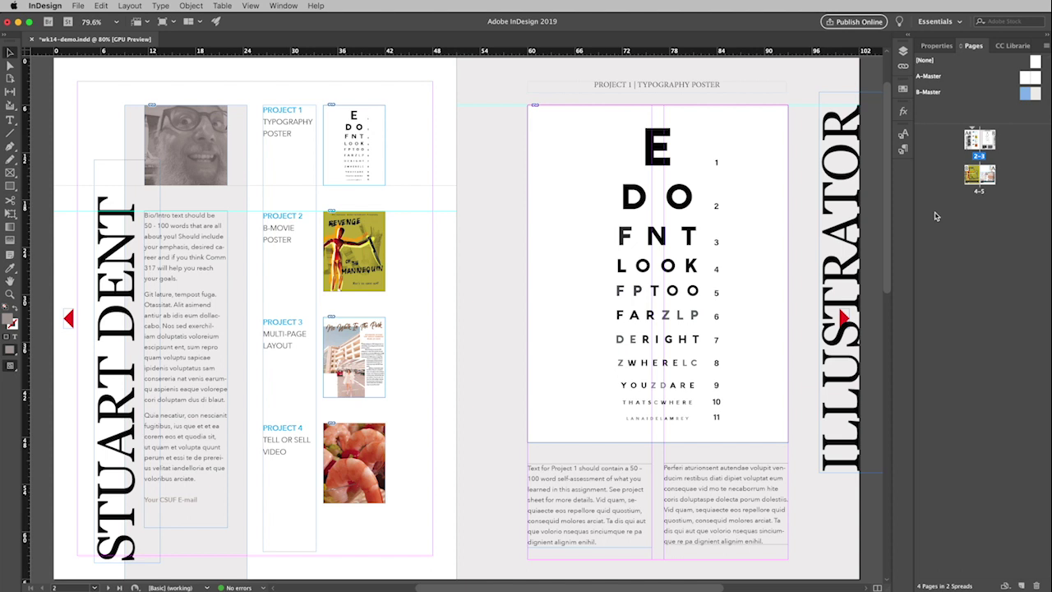
Duplicate the B-Master spread as a new master spread.
left_click(1038, 96)
right_click(1028, 96)
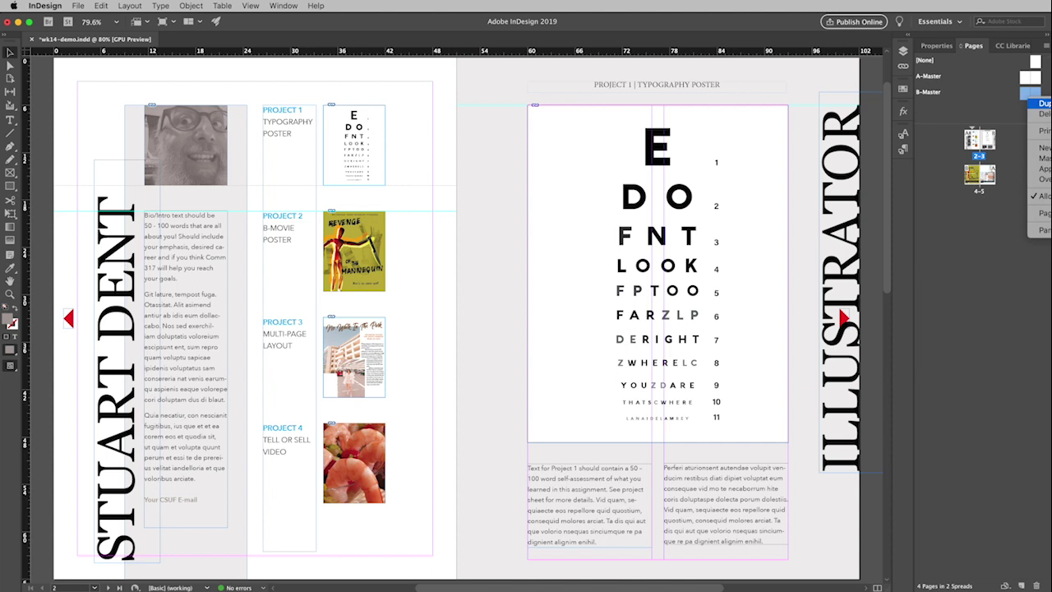
left_click(1041, 104)
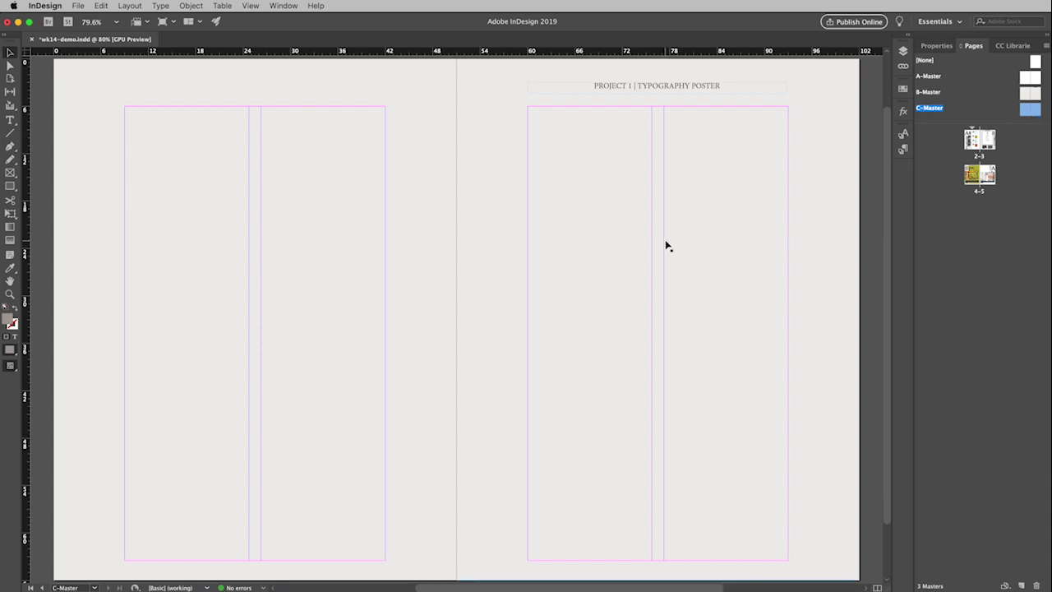
Delete the tinted background rectangles from both pages of C-Master and save the document.
left_click(423, 97)
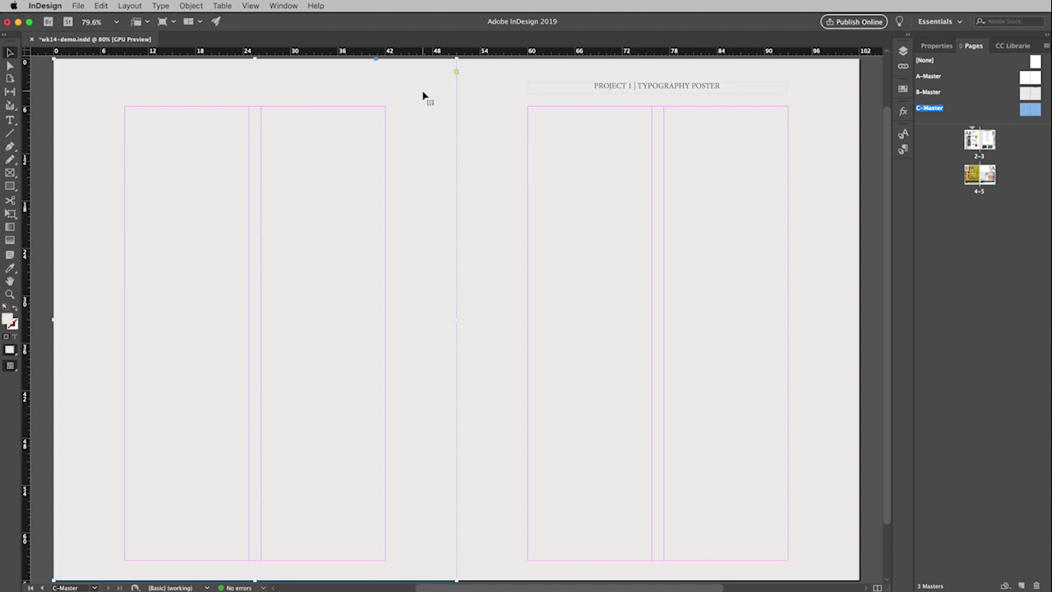
key("Delete")
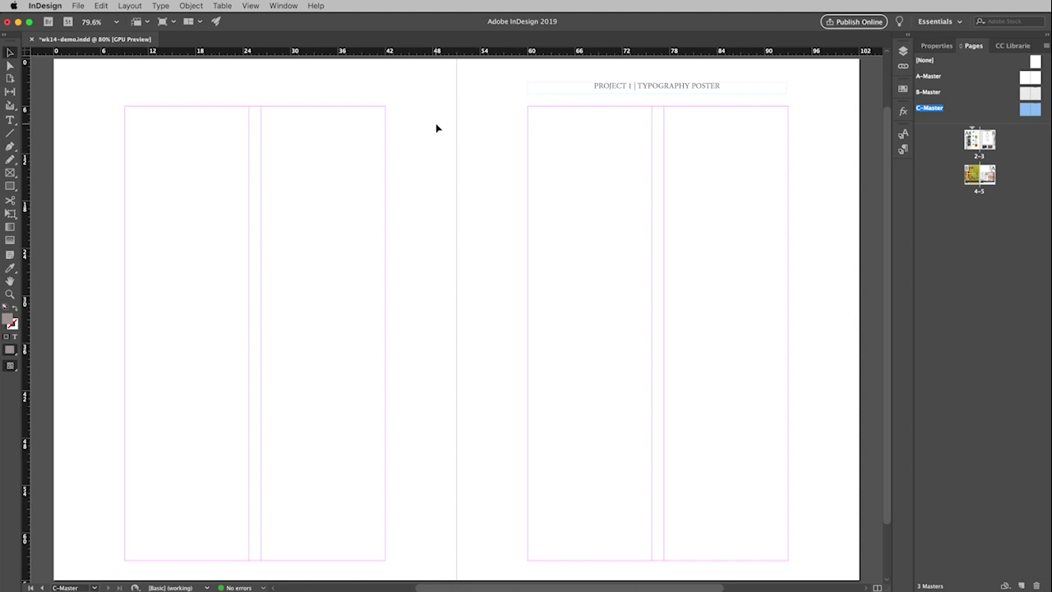
key("super+s")
Apply the right page of C-Master to page 5.
double_click(987, 175)
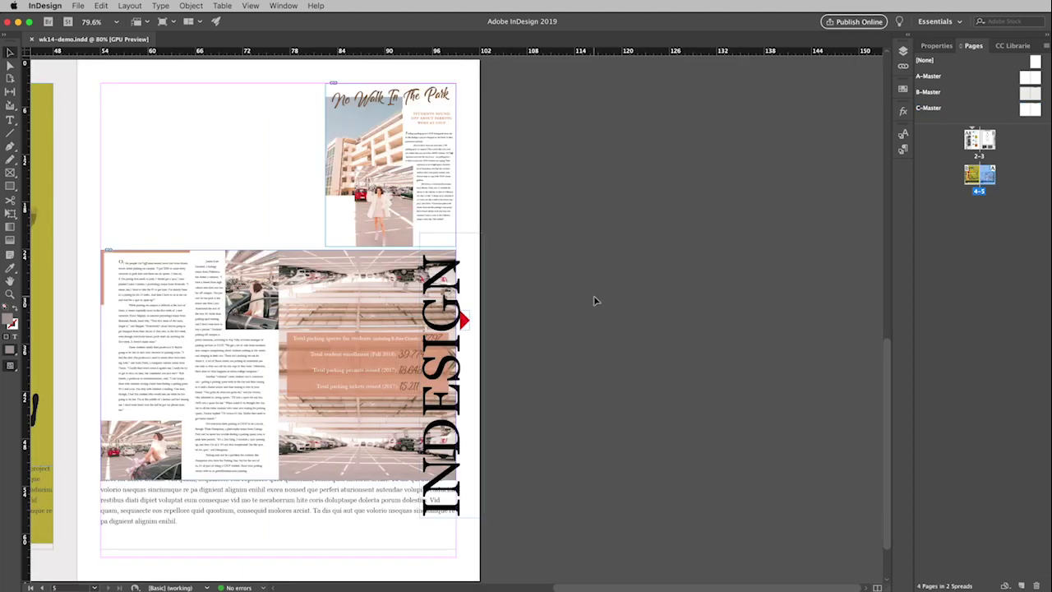
scroll(596, 301, "left", 5)
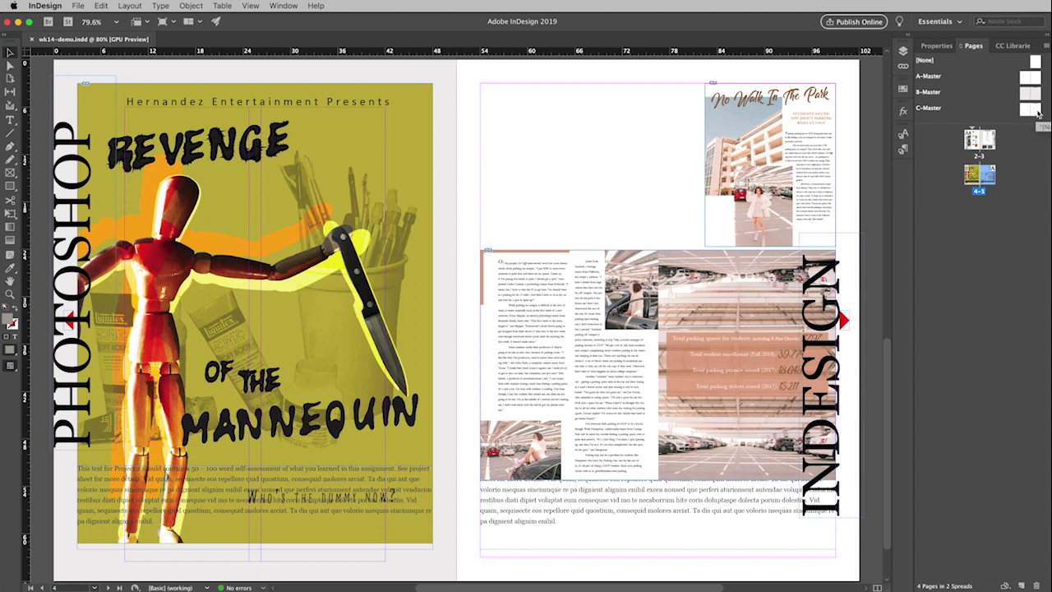
left_click_drag(1036, 113, 993, 181)
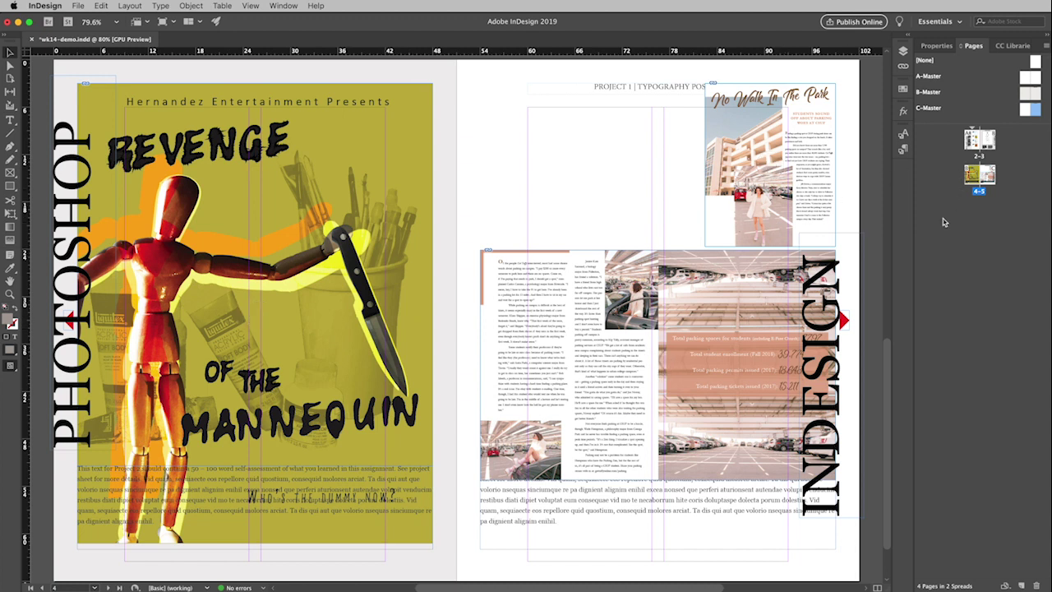
Scale the mannequin movie poster on page 4 down to the width between the margins and align it with the top margin.
left_click_drag(888, 356, 903, 99)
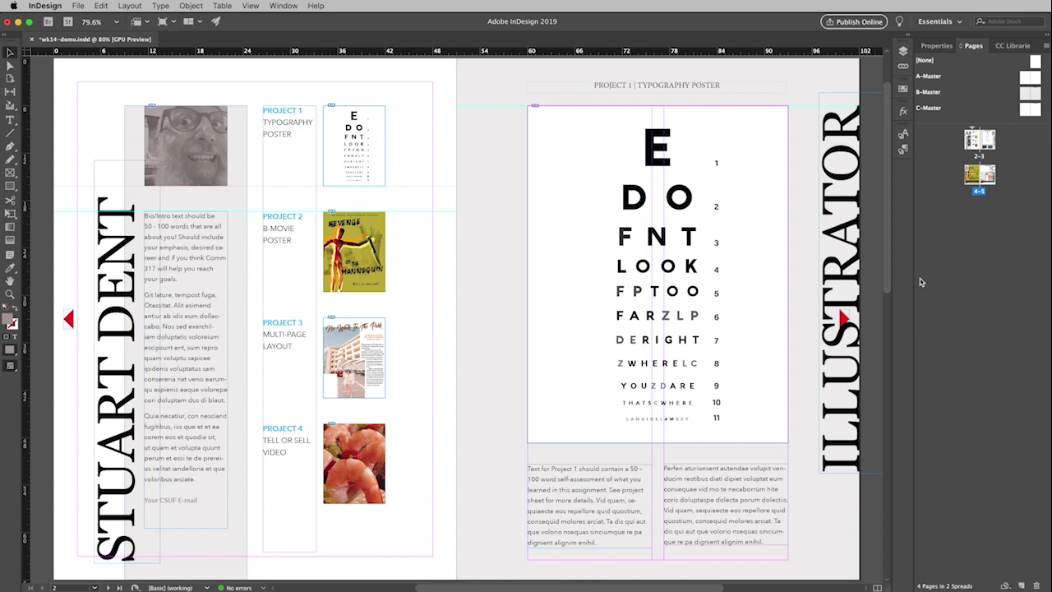
left_click_drag(888, 277, 893, 534)
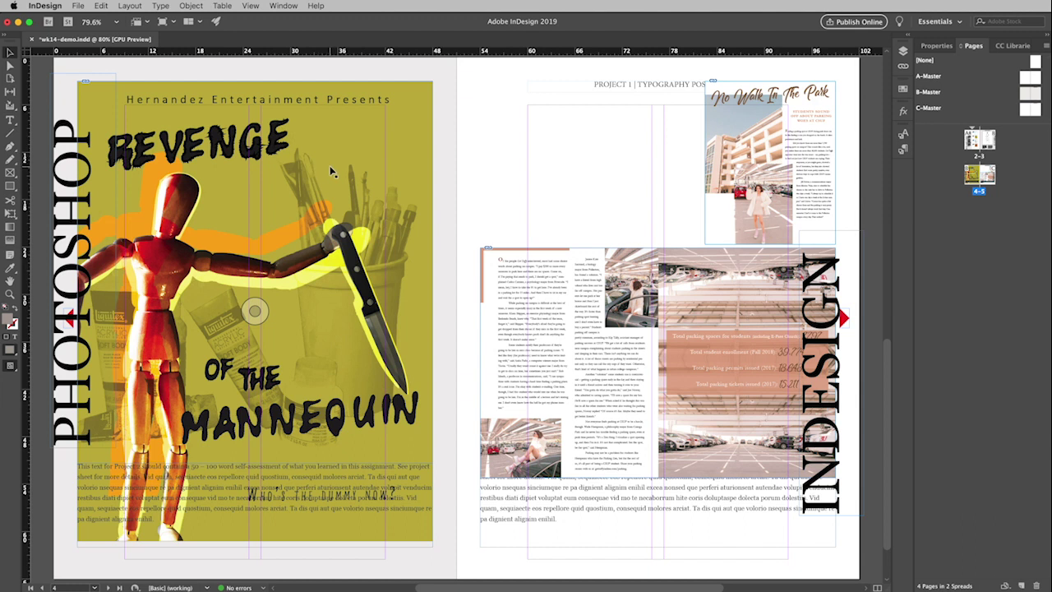
key("x")
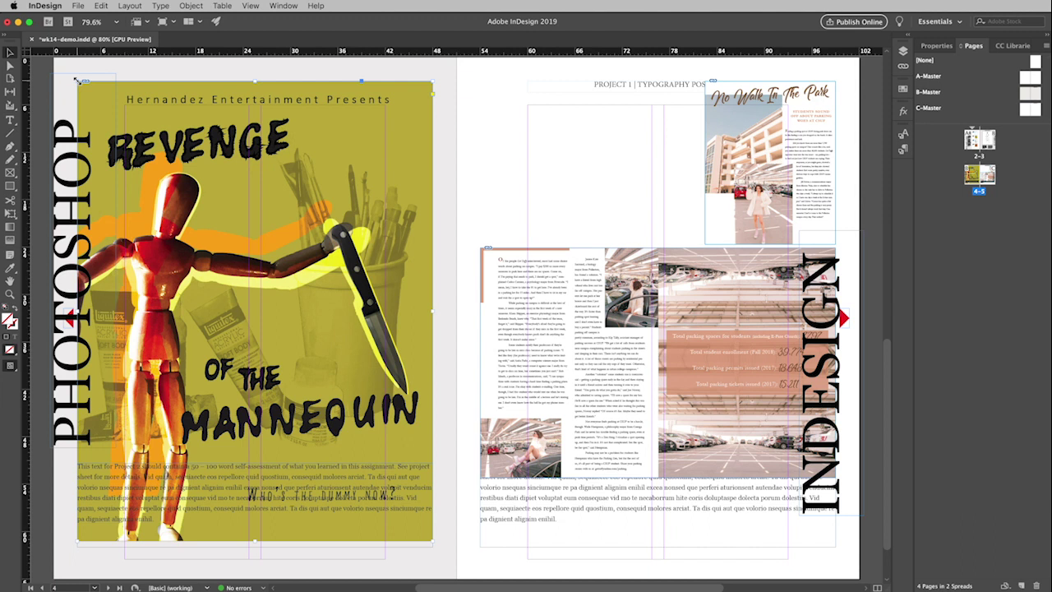
left_click(10, 214)
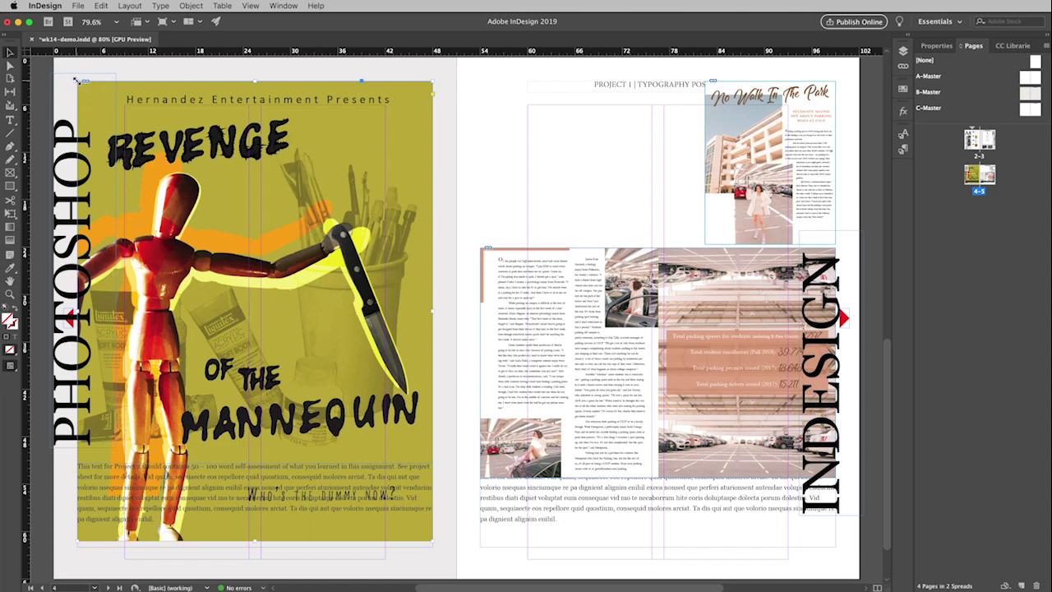
left_click_drag(76, 80, 129, 143)
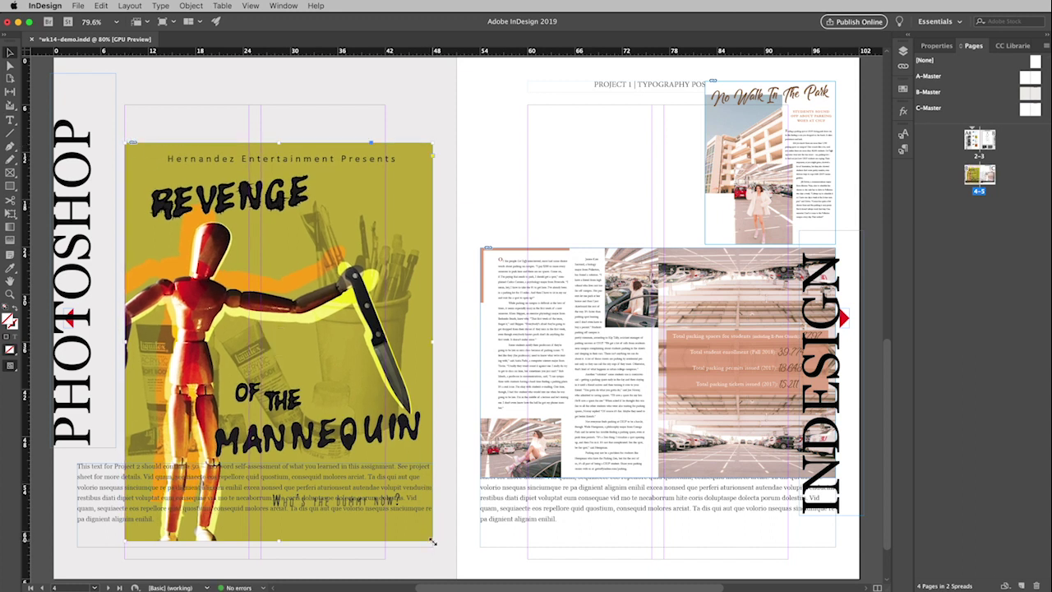
left_click_drag(433, 542, 382, 480)
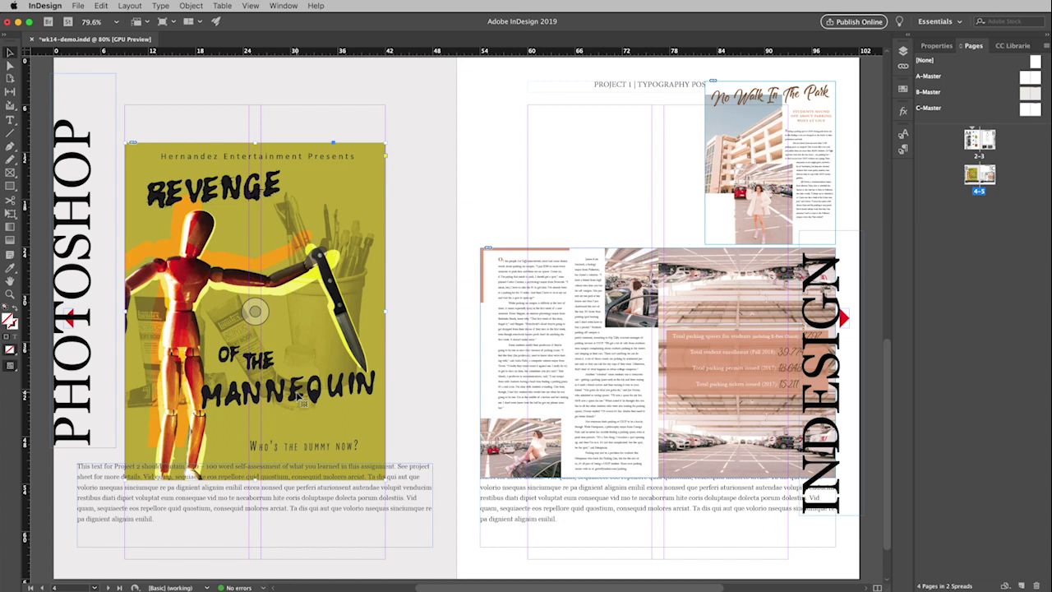
left_click_drag(300, 396, 299, 358)
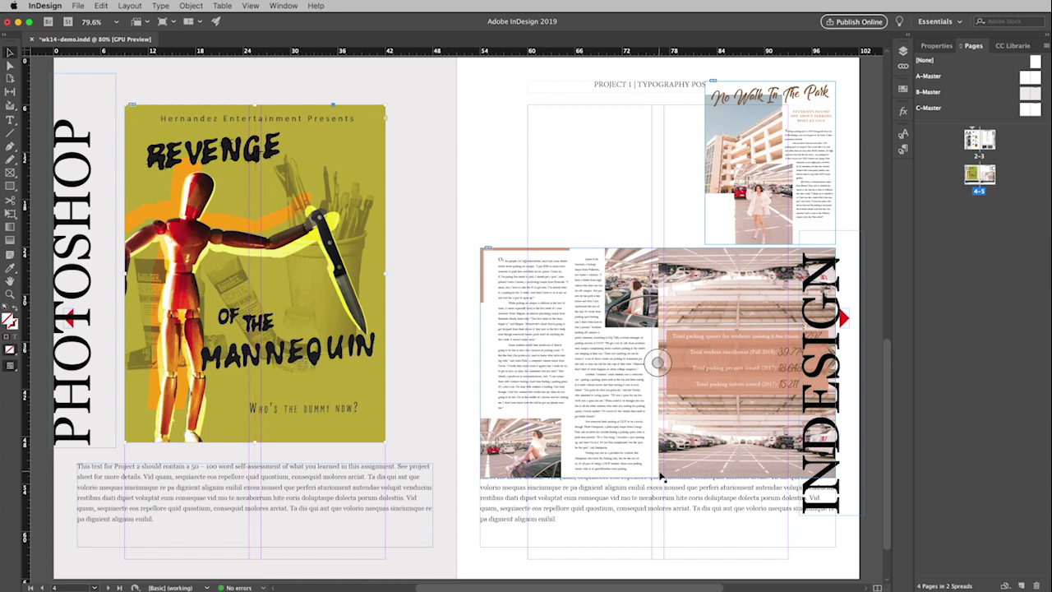
Move page 5's "No Walk In The Park" cover image to the upper-right margin corner and scale the spread image below it to the margin width.
left_click(776, 129)
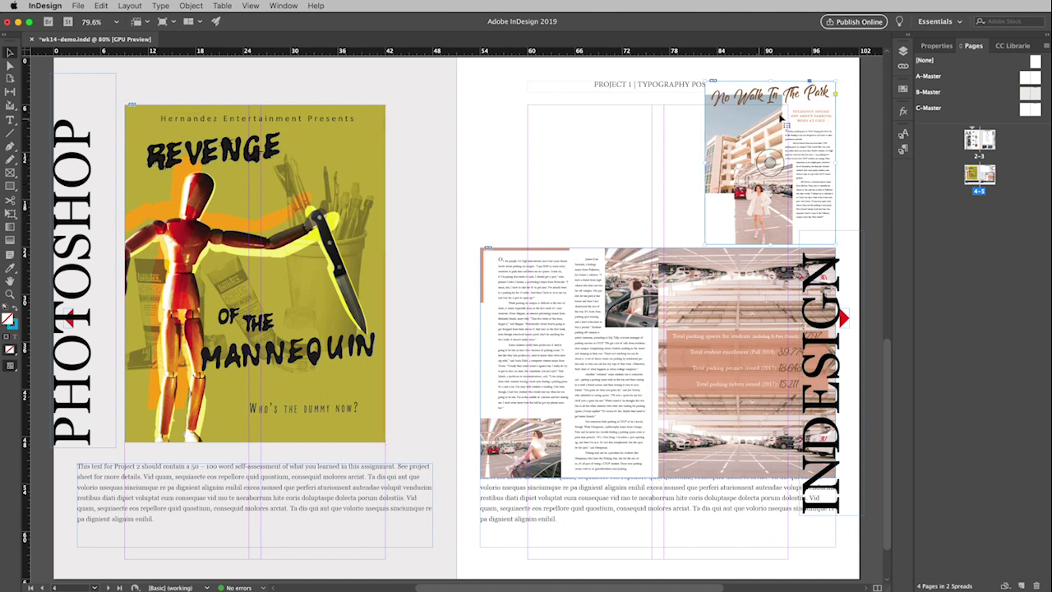
left_click_drag(807, 121, 766, 143)
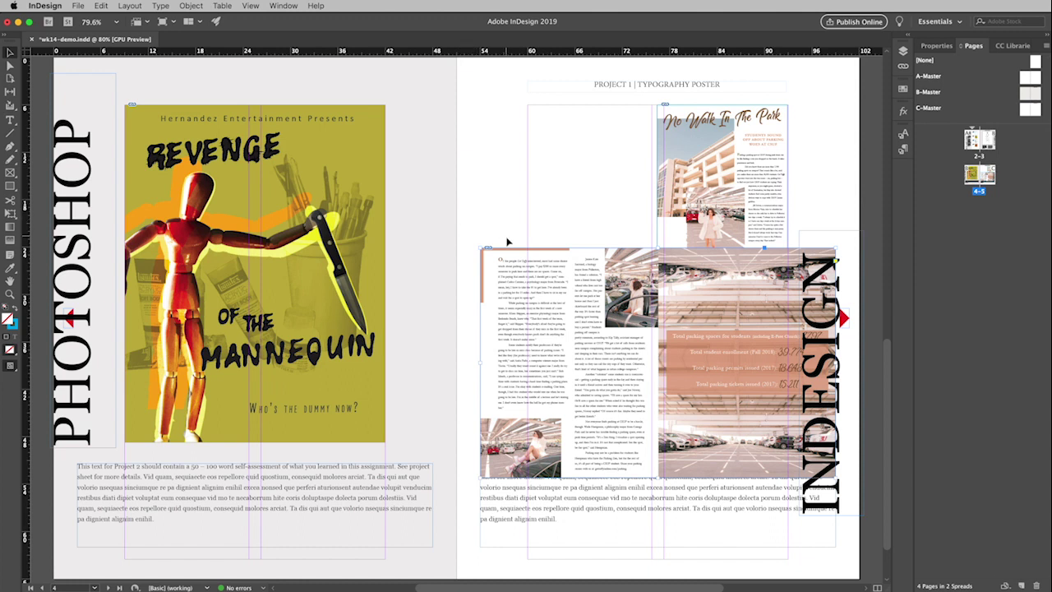
left_click_drag(479, 246, 528, 278)
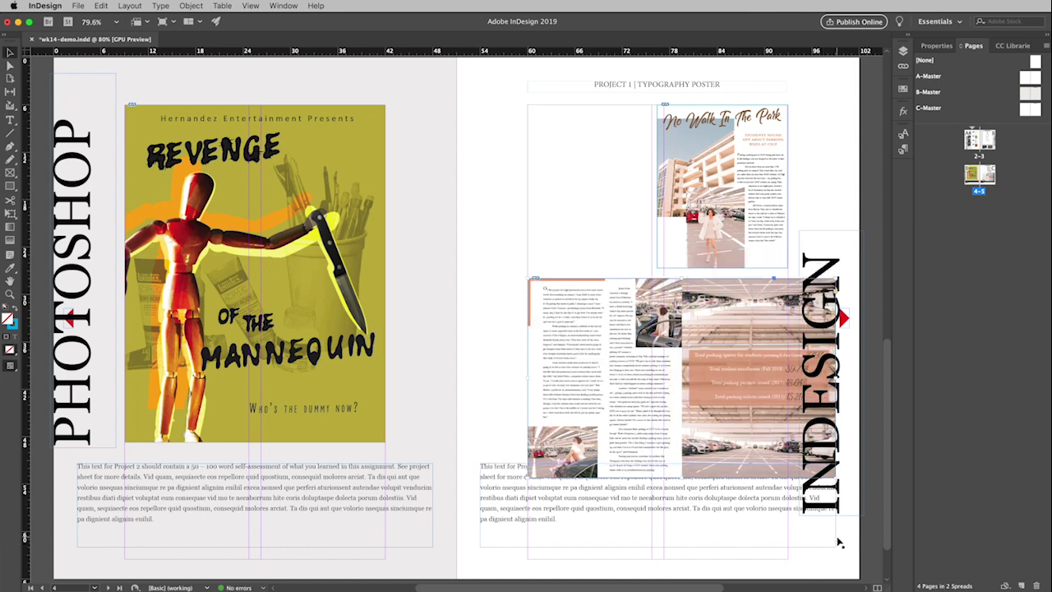
left_click_drag(836, 480, 791, 445)
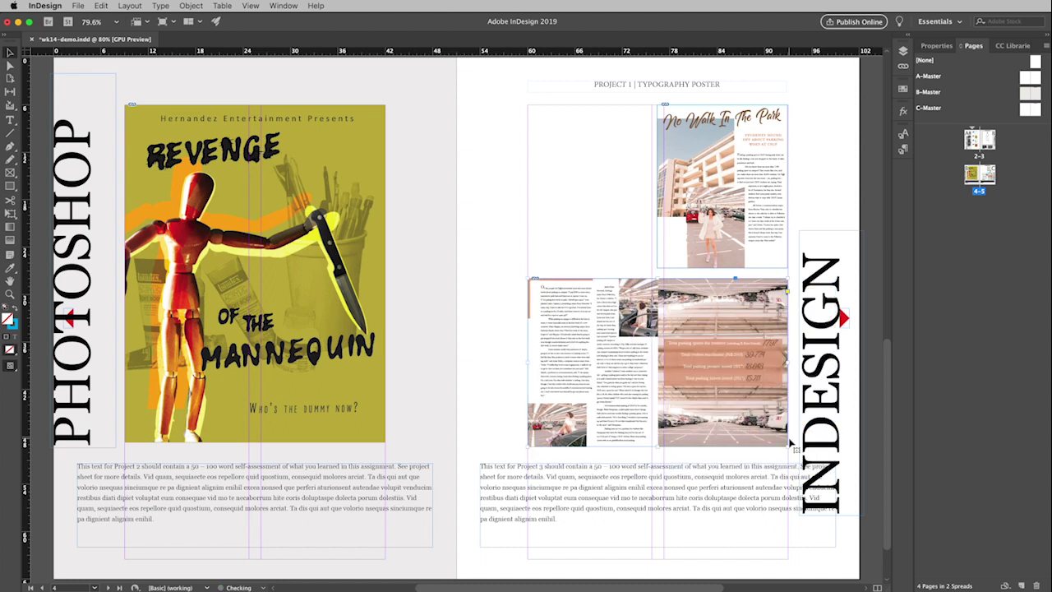
left_click(475, 189)
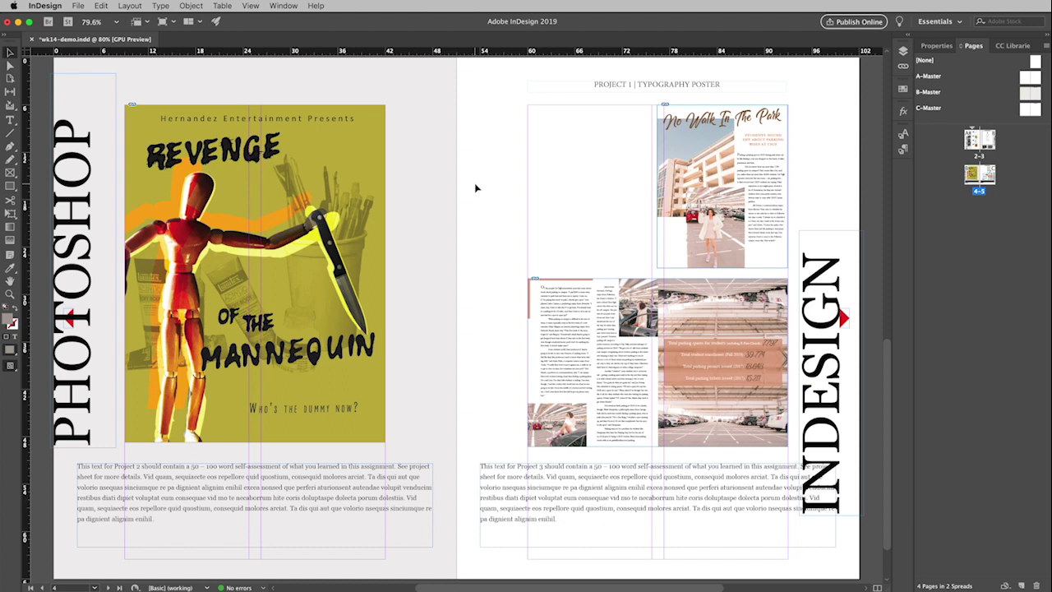
Set the stroke of both layout images on page 5 to Medium Gray at 50% tint and check them in preview mode.
key("w")
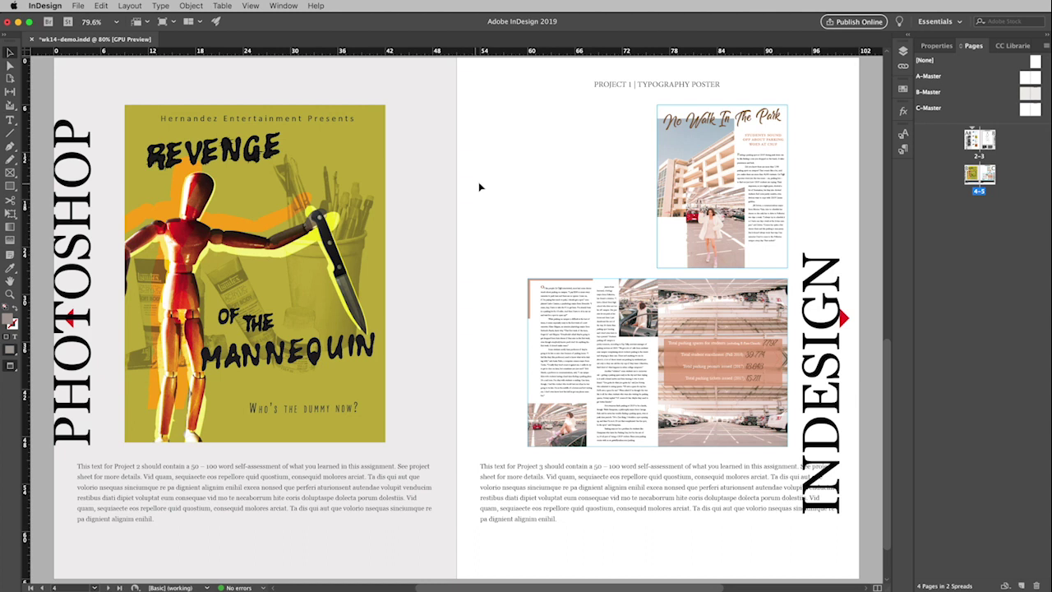
left_click(658, 255)
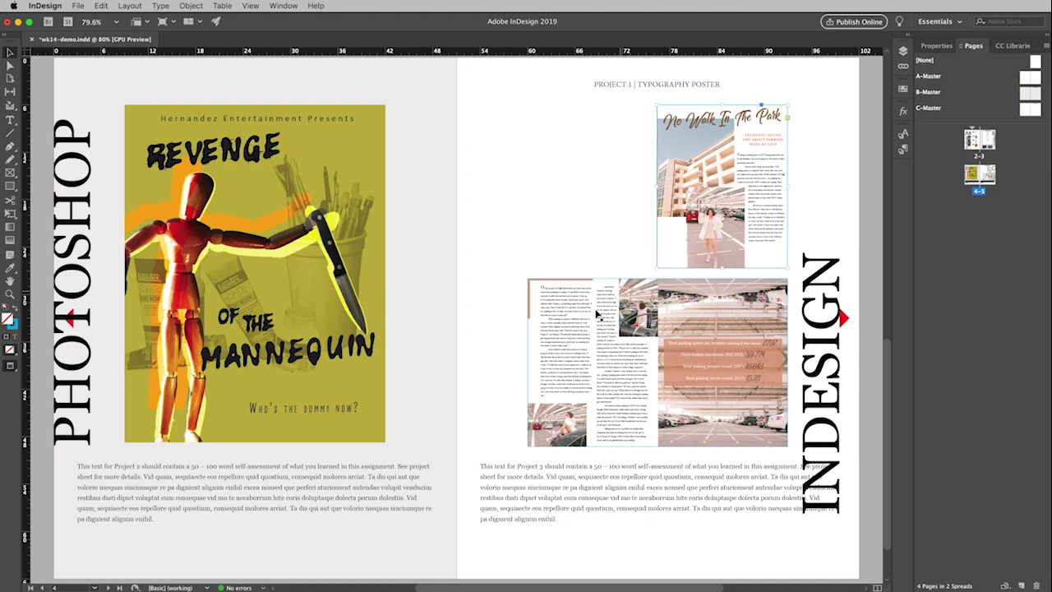
left_click(530, 359, "shift")
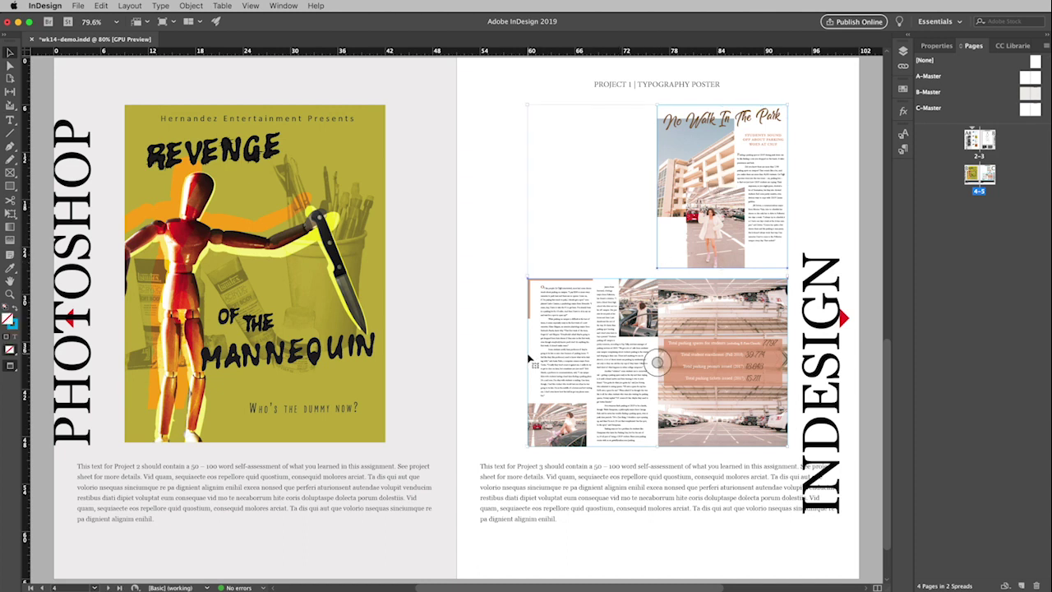
left_click(935, 47)
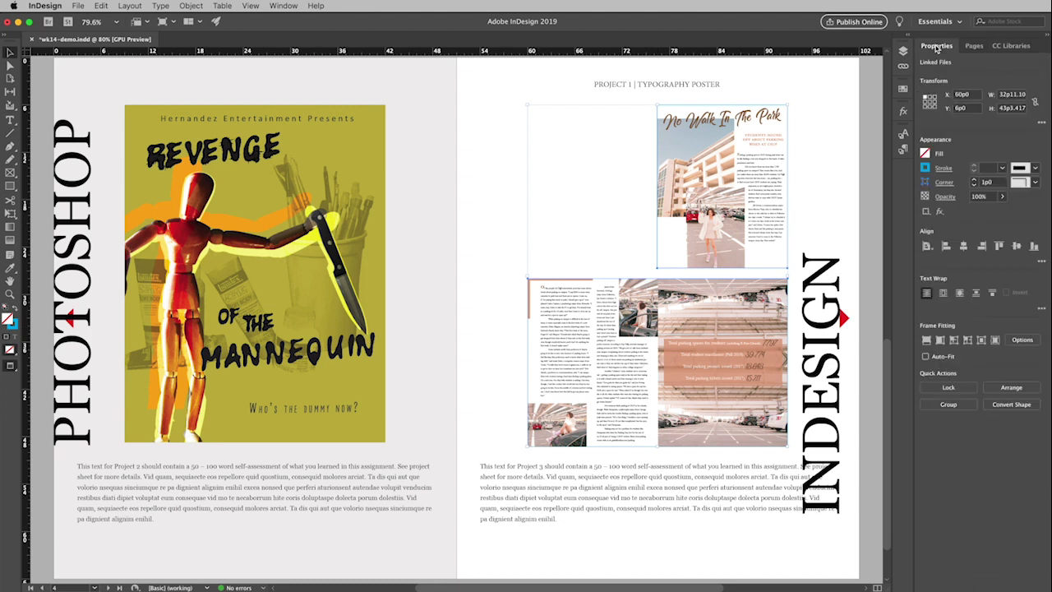
left_click(926, 168)
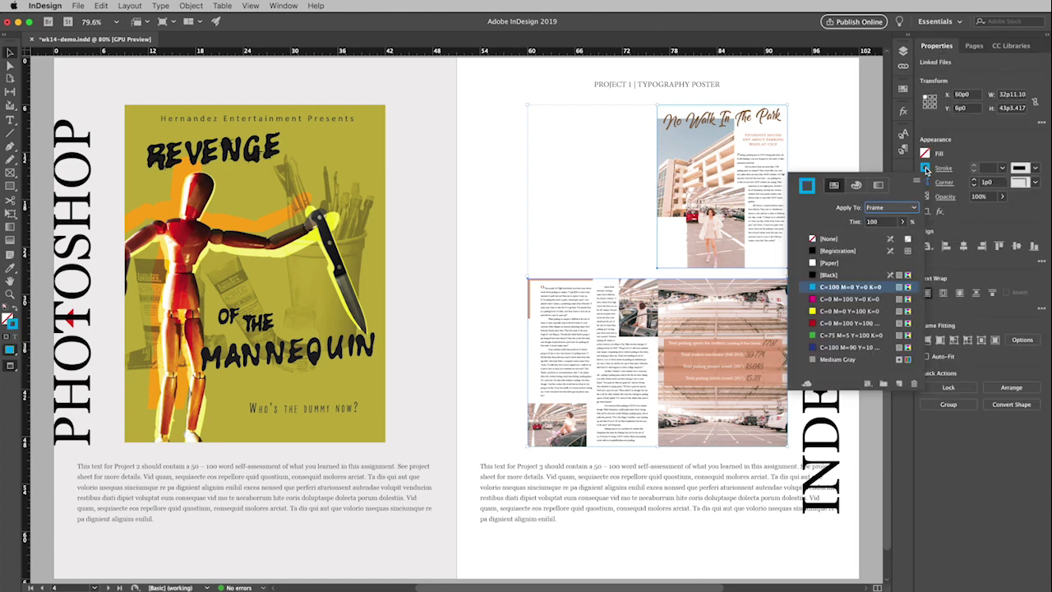
left_click(813, 362)
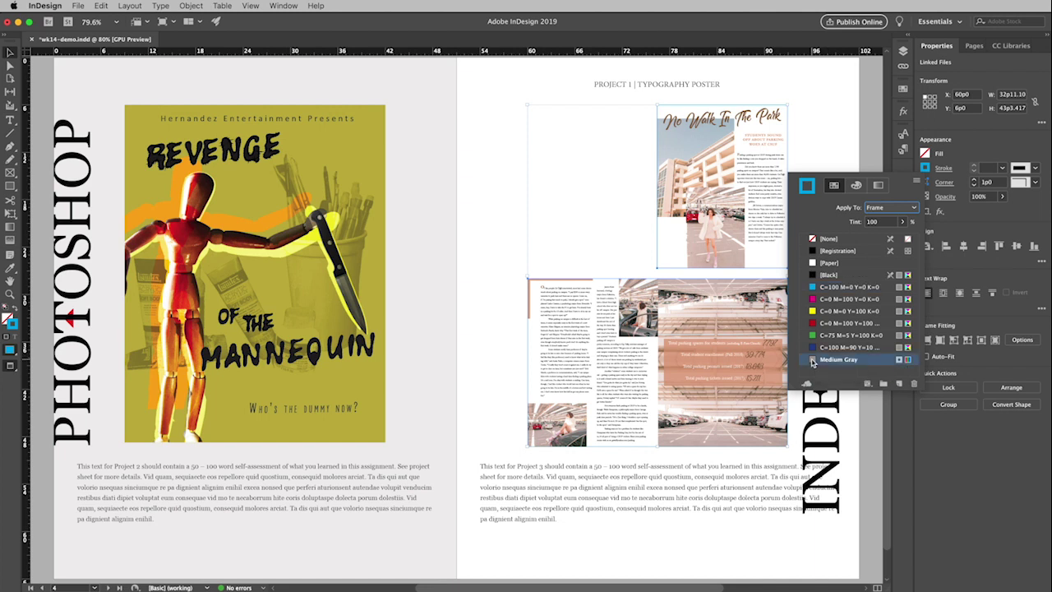
double_click(873, 222)
type("50")
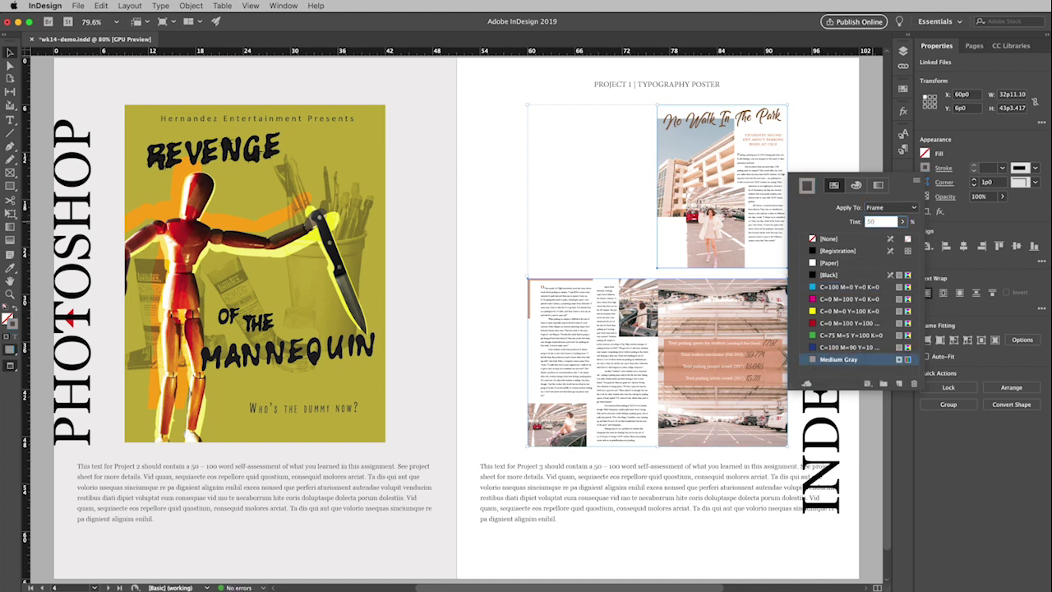
key("Return")
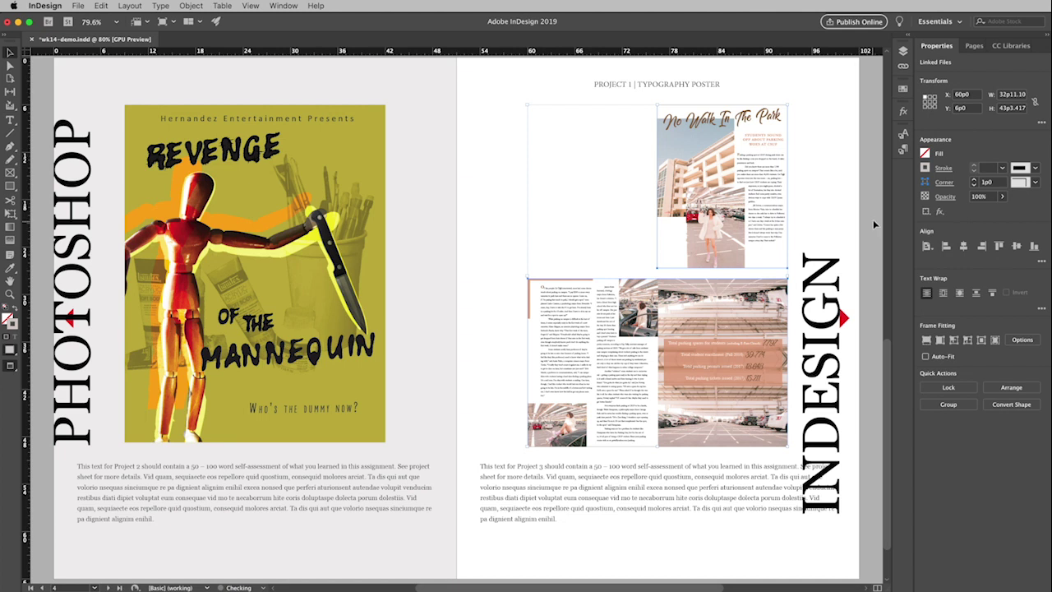
left_click(827, 162)
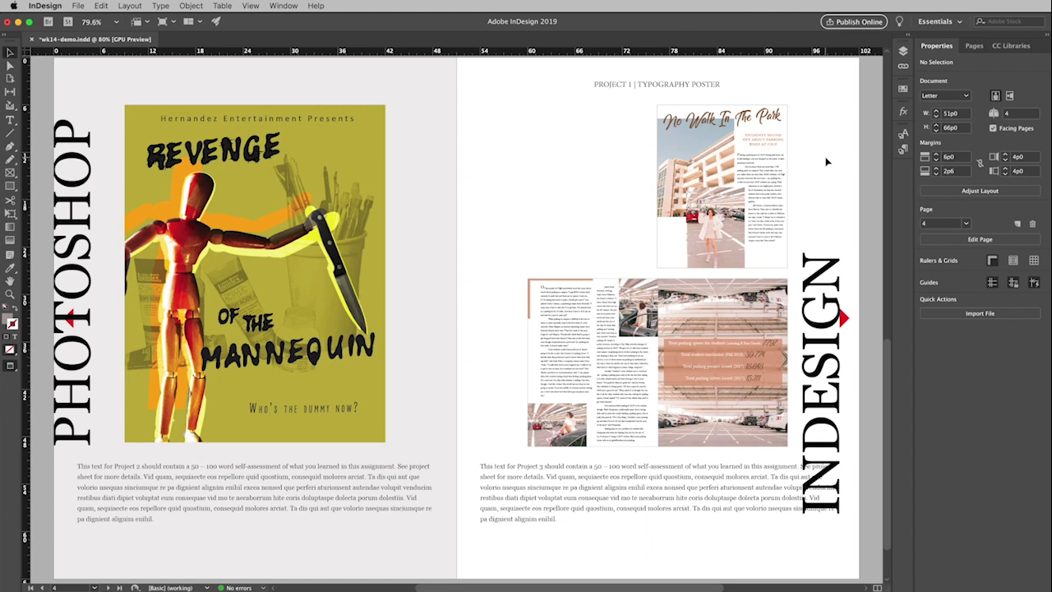
key("w")
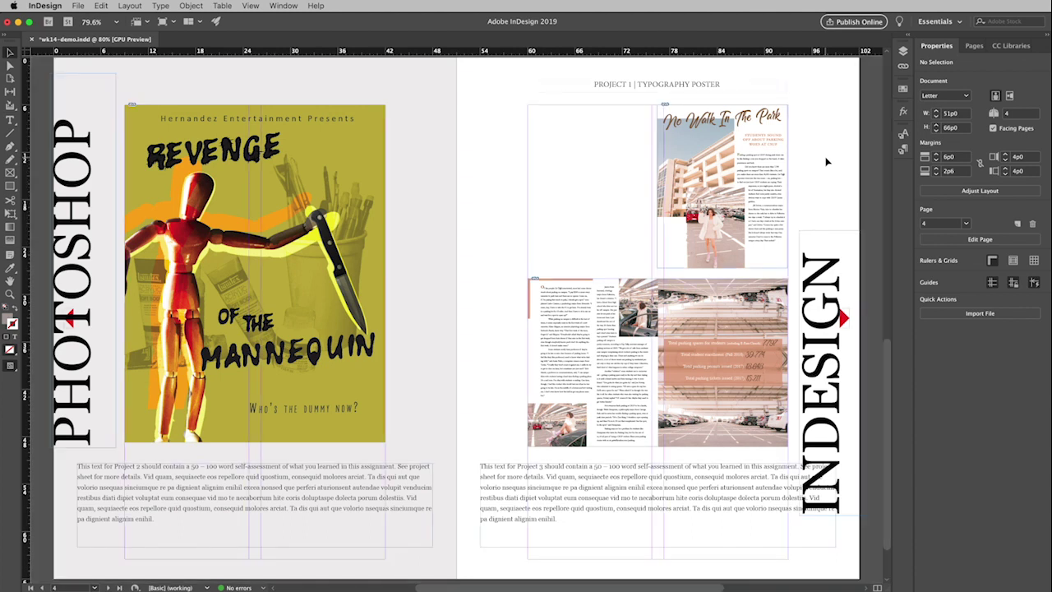
Narrow the Project 2 text frame on page 4 to the width of the left column.
left_click(110, 481)
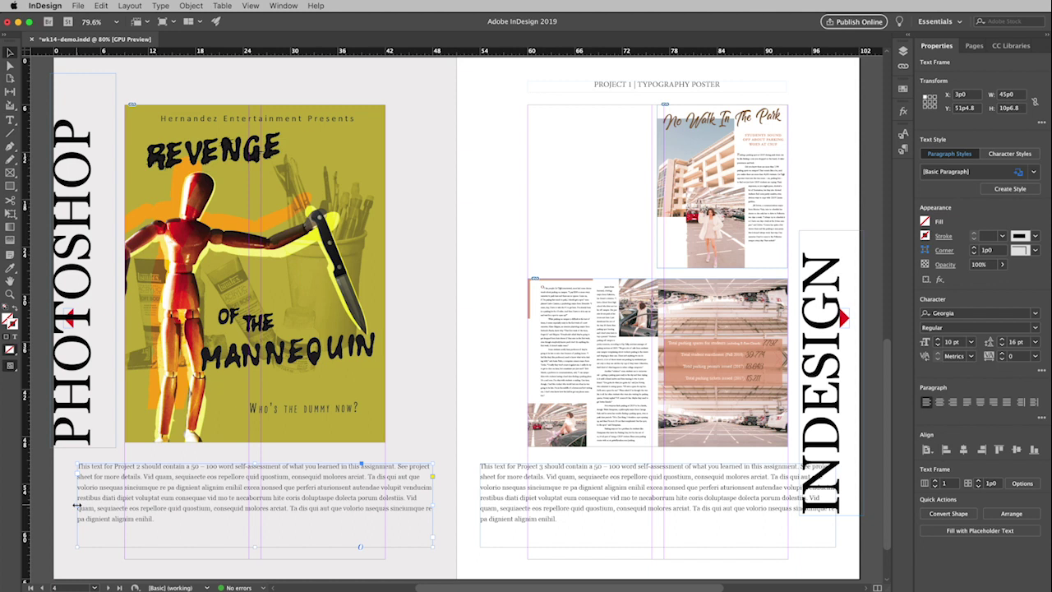
left_click_drag(77, 504, 125, 504)
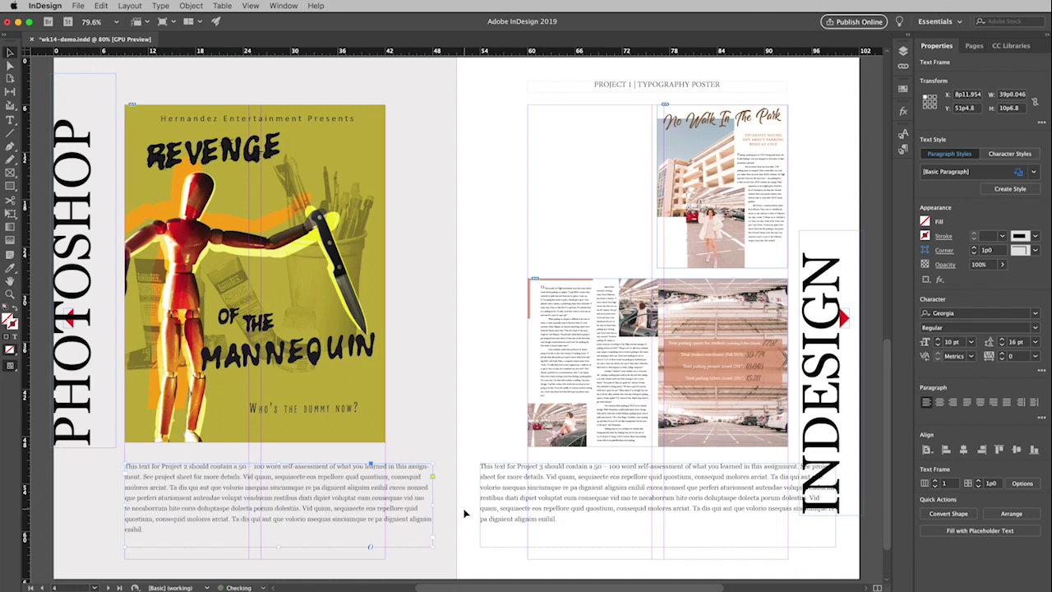
left_click_drag(433, 507, 249, 498)
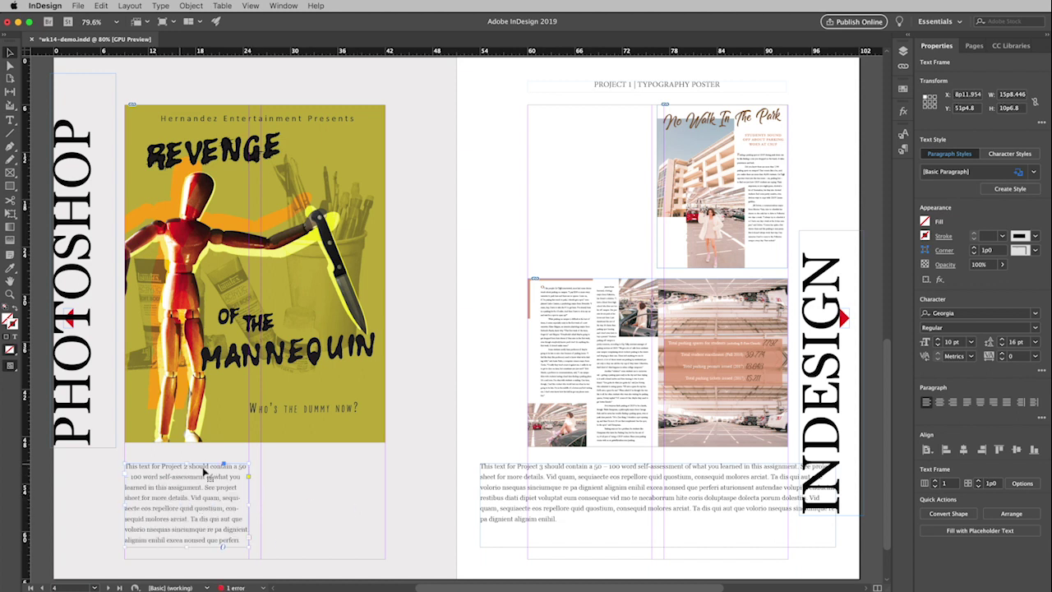
Thread the overset Project 2 text on page 4 into a new frame in the right column, aligned with the left frame's top.
left_click(250, 541)
left_click(261, 465)
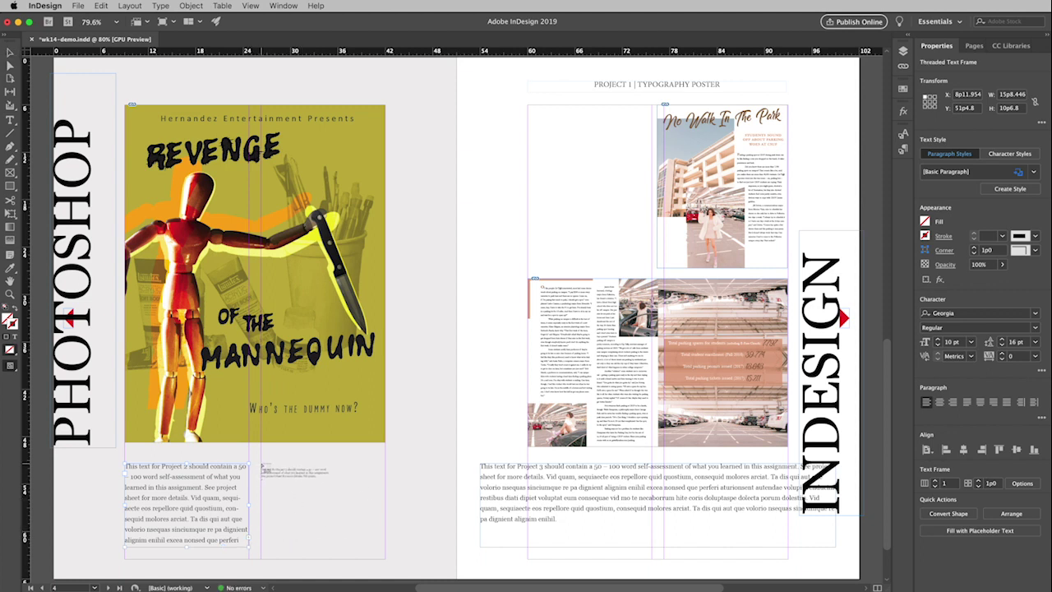
left_click(261, 466)
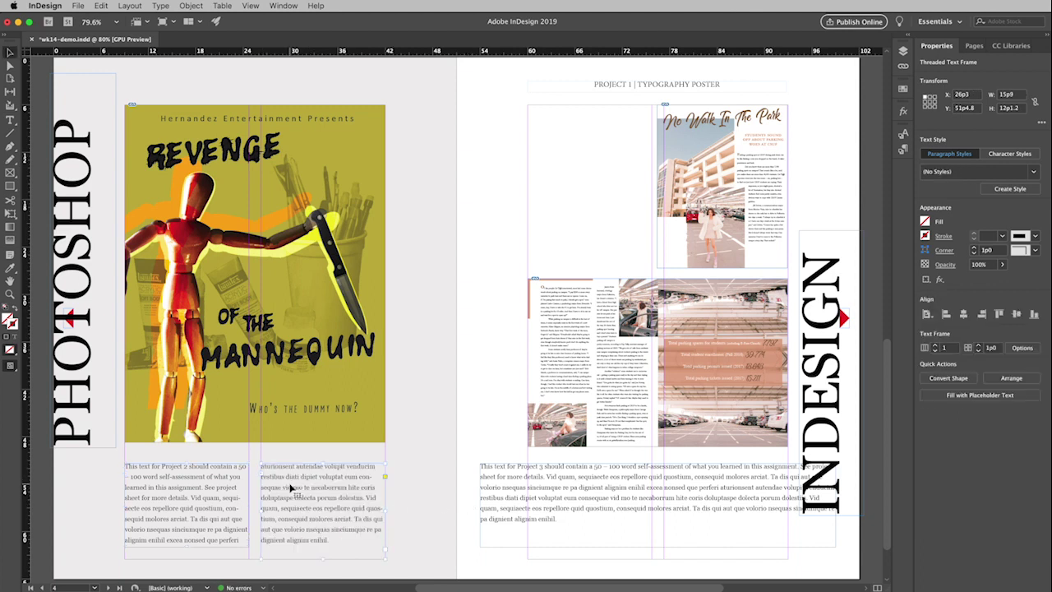
mouse_move(291, 491)
left_mouse_down()
mouse_move(288, 502)
mouse_move(288, 487)
left_mouse_up()
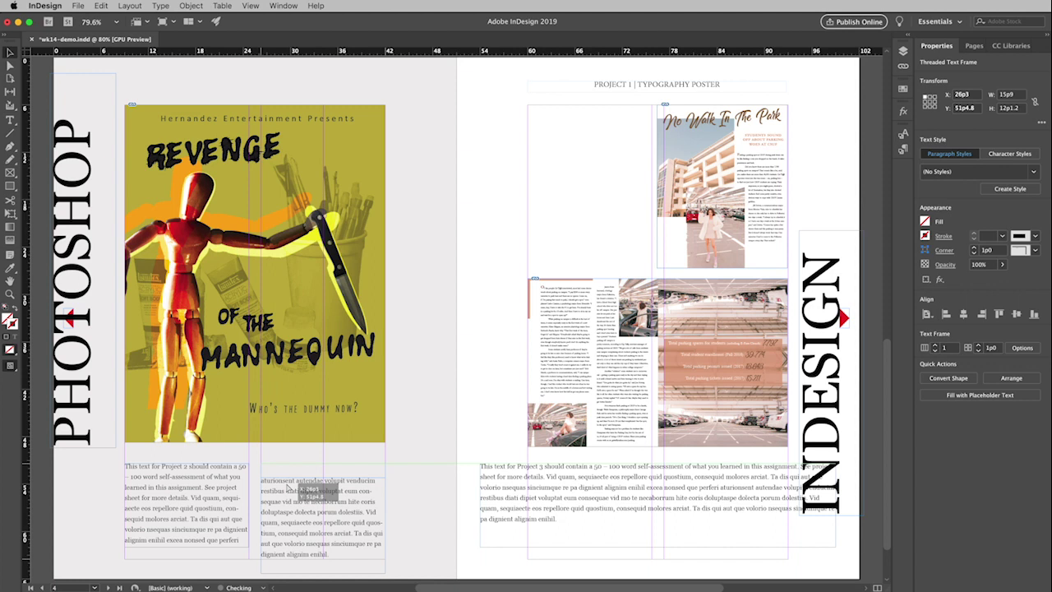
left_click_drag(288, 486, 287, 488)
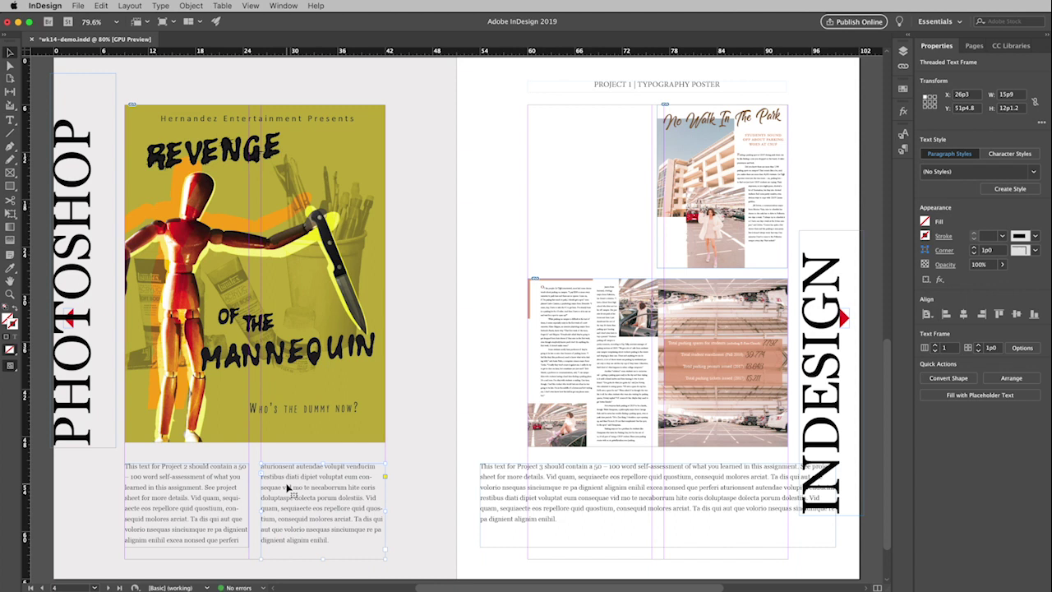
Fit the Project 3 text frame on page 5 to the left column and thread its overset text into the right column.
left_click(508, 494)
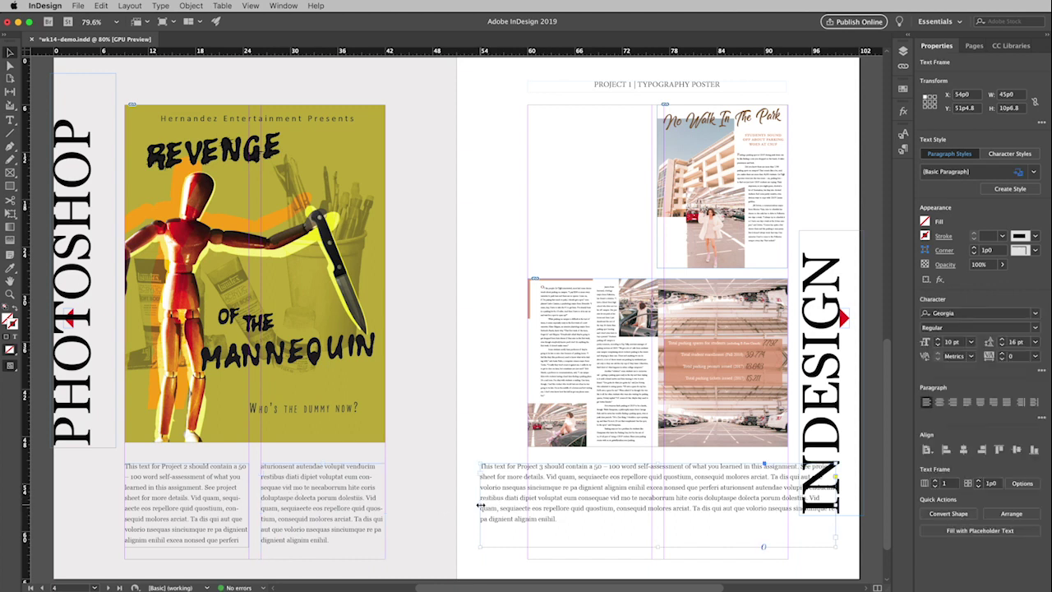
left_click_drag(481, 505, 528, 505)
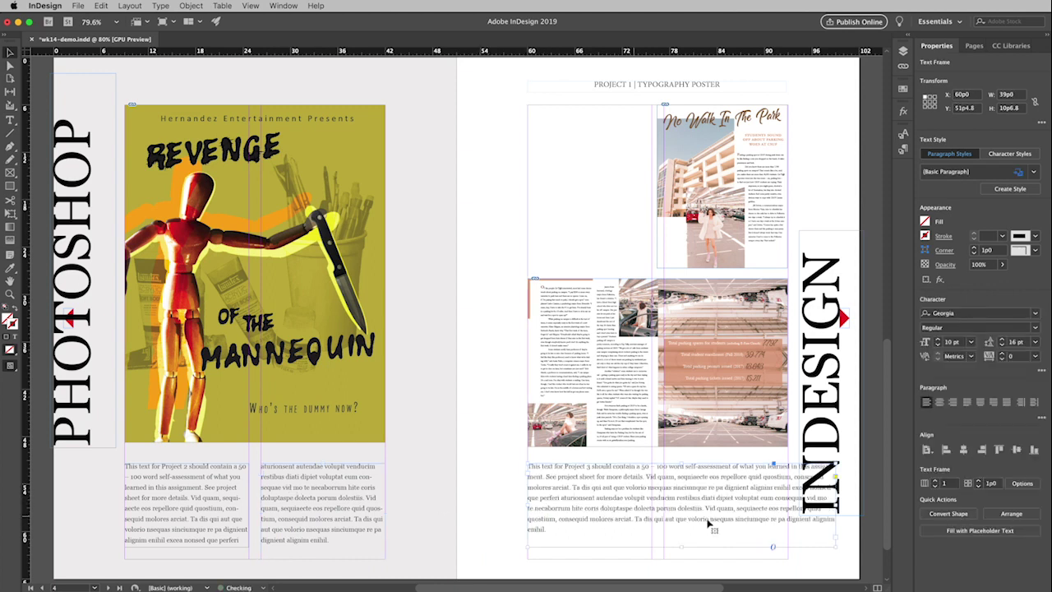
left_click_drag(836, 505, 652, 501)
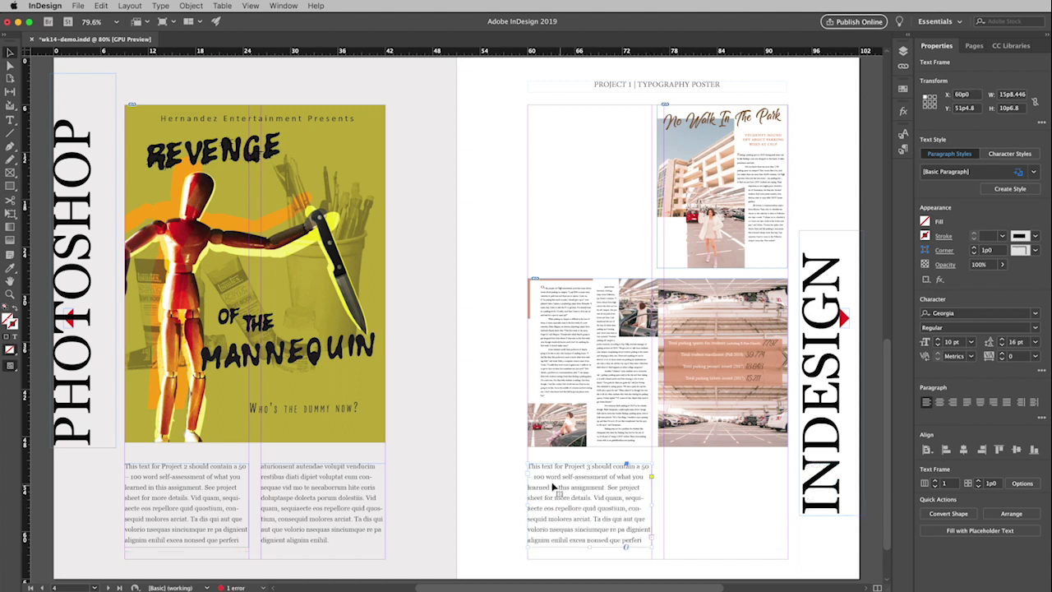
left_click(652, 540)
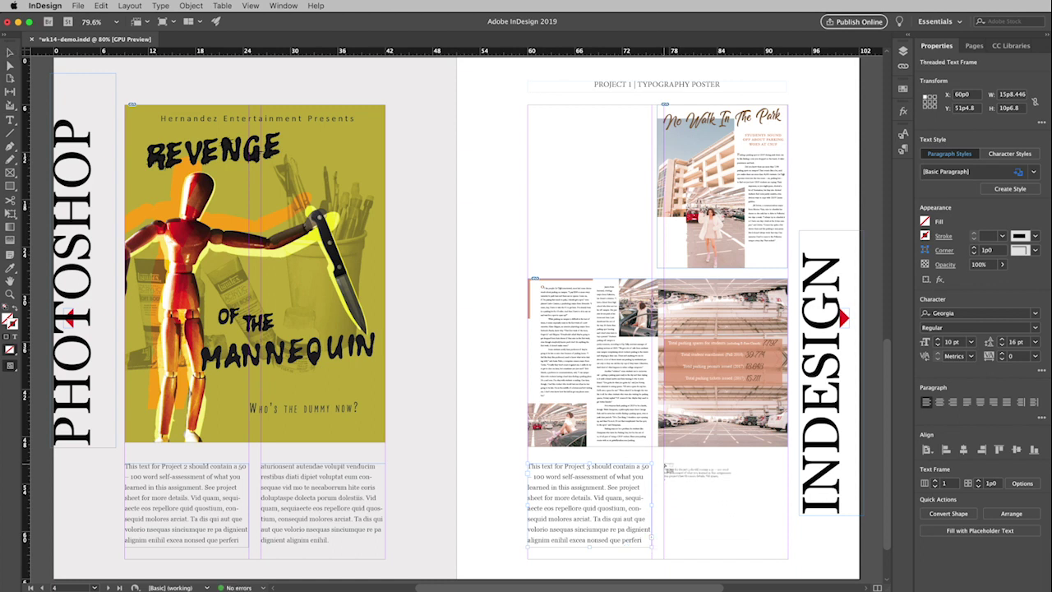
left_click(666, 465)
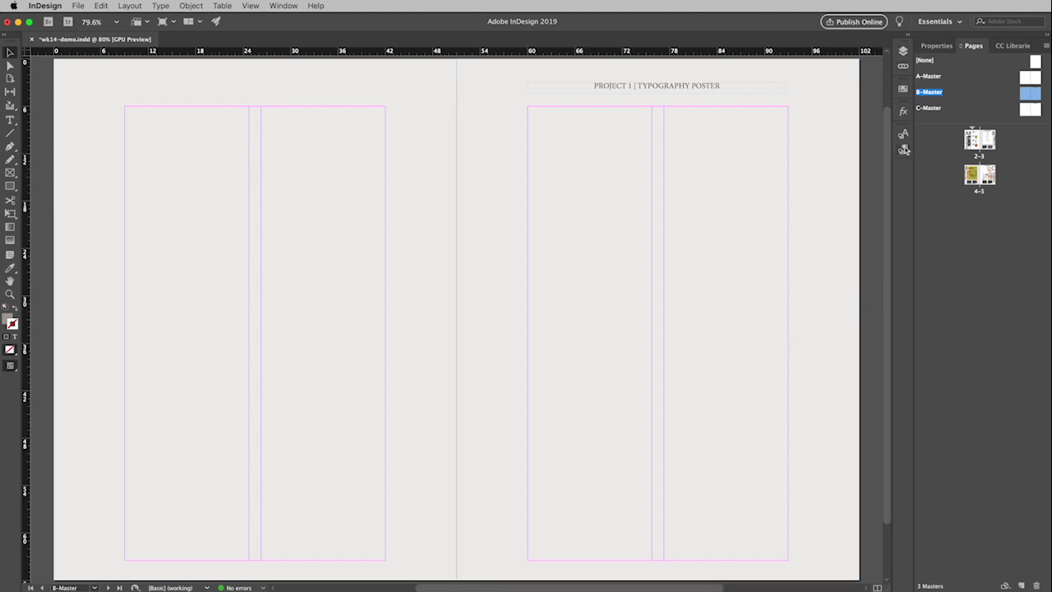
Show the Object Styles panel and dock it with the collapsed character and paragraph styles panels.
left_click(284, 7)
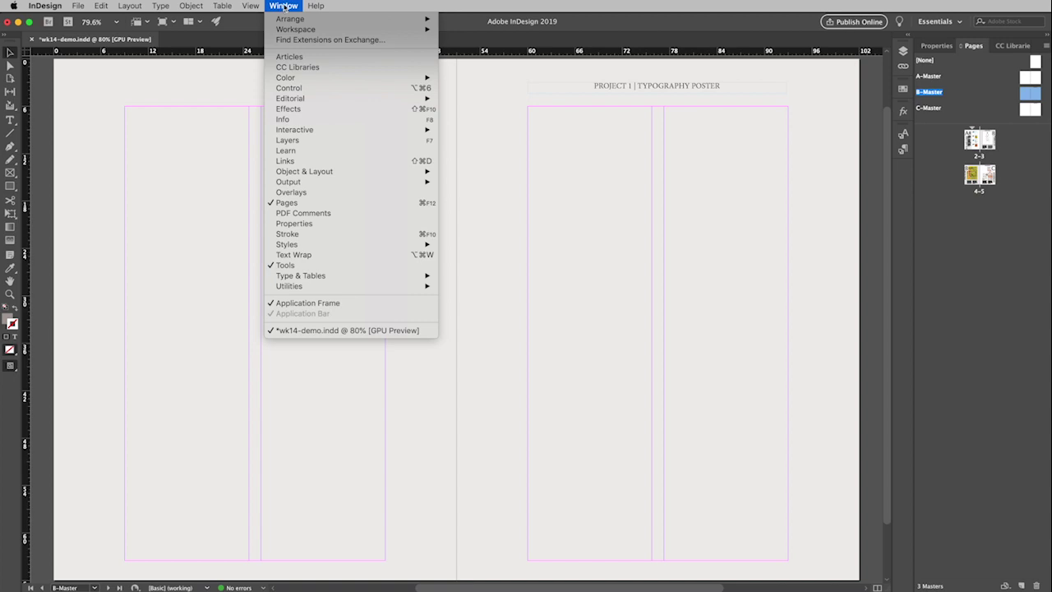
mouse_move(300, 245)
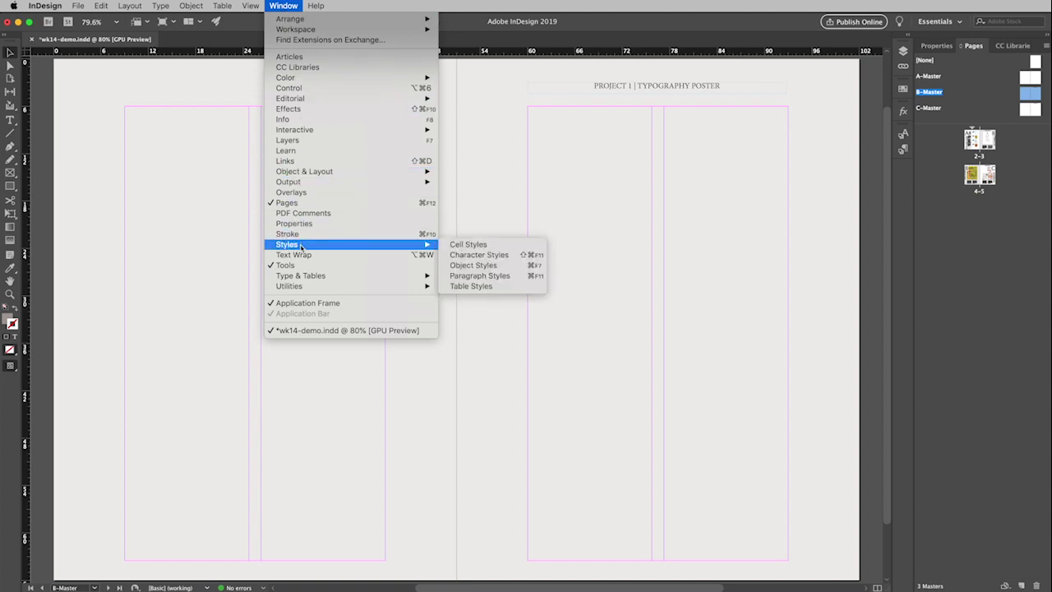
left_click(489, 266)
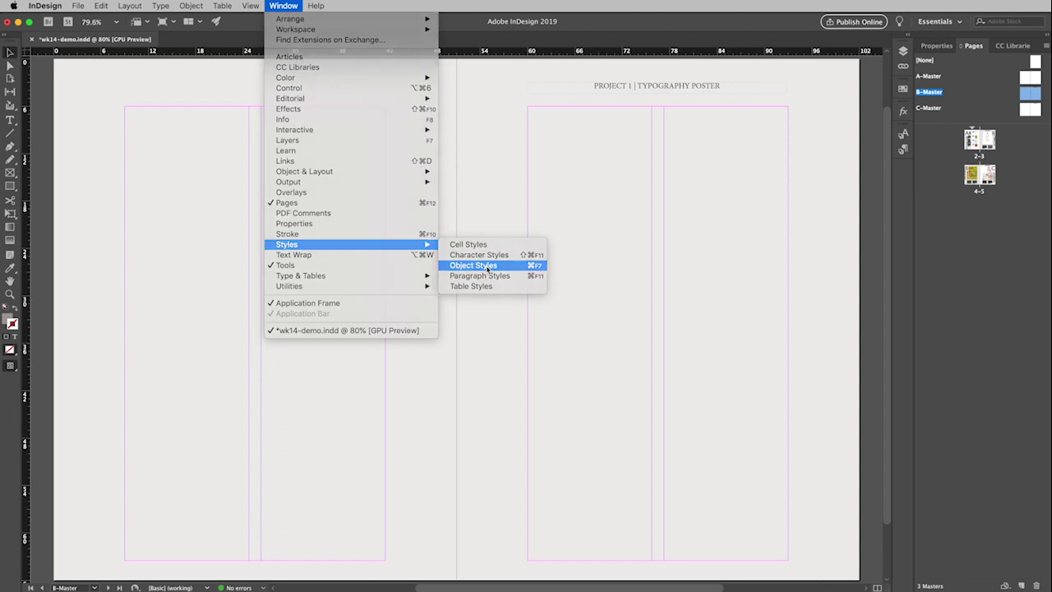
left_click_drag(361, 213, 905, 169)
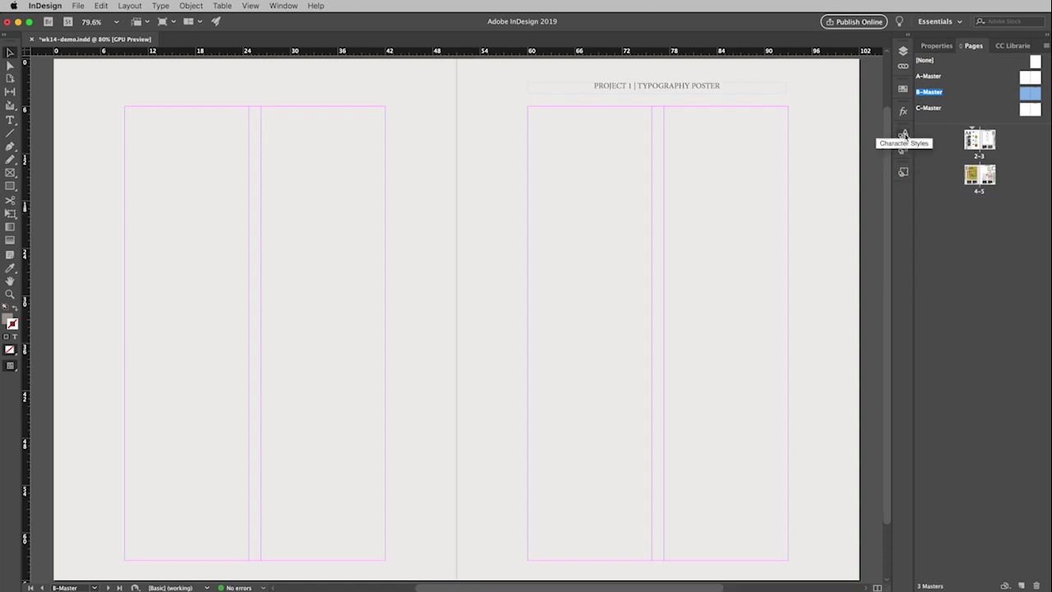
Apply the "page titles" character style to the "PROJECT 1 | TYPOGRAPHY POSTER" heading on B-Master.
left_click(904, 136)
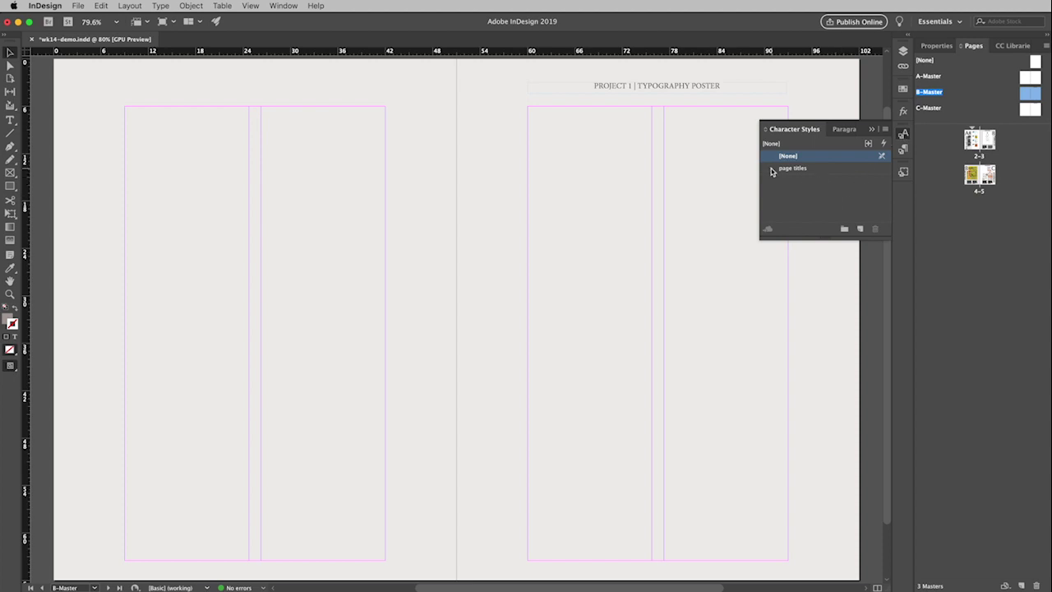
left_click(652, 89)
key("x")
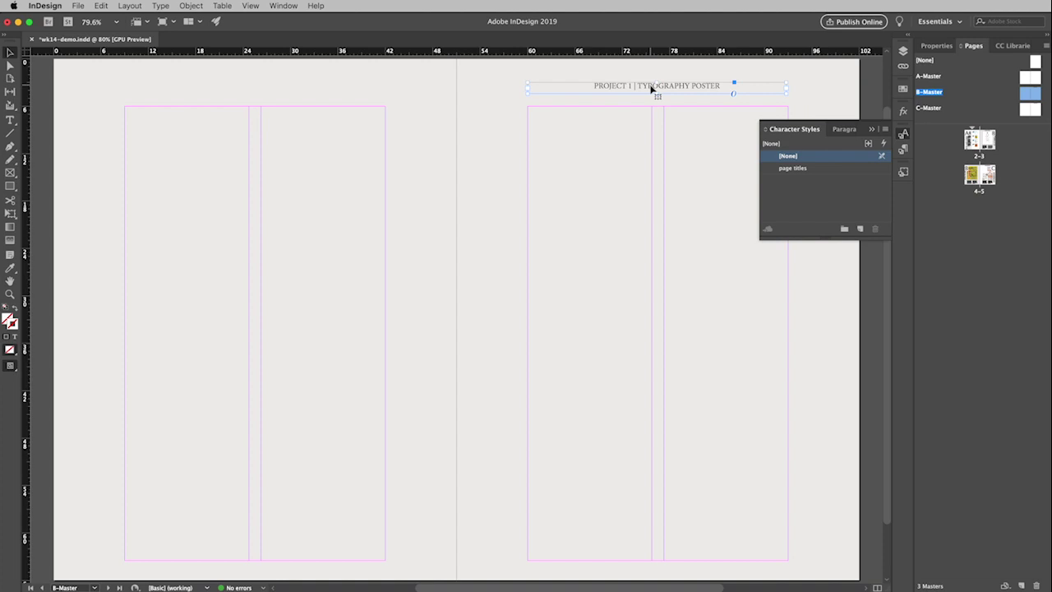
double_click(839, 172)
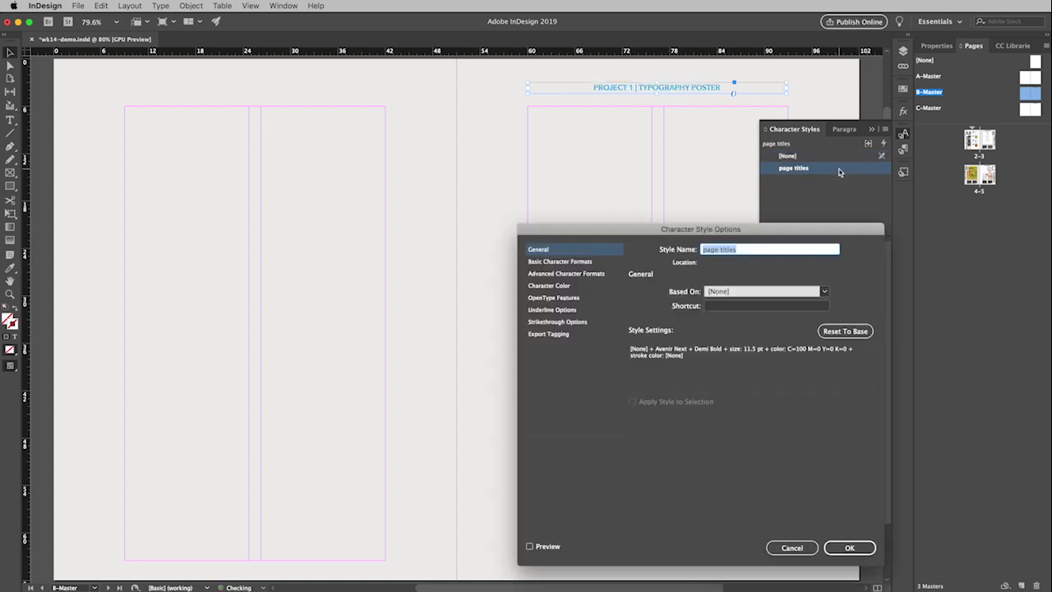
Set the character color of the "page titles" style to Medium Gray, with preview turned on.
left_click_drag(724, 232, 573, 167)
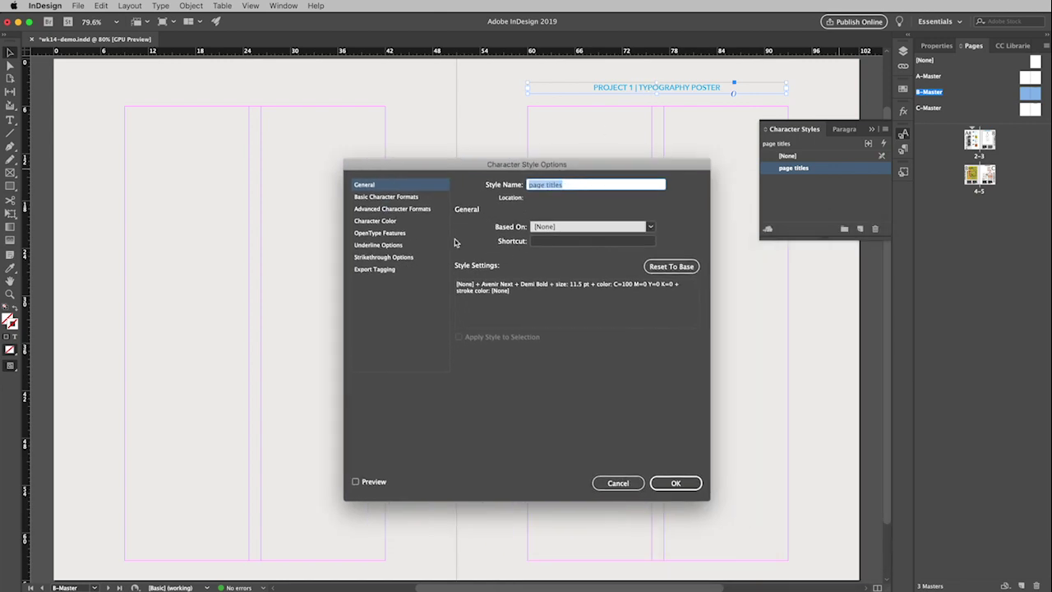
left_click(387, 197)
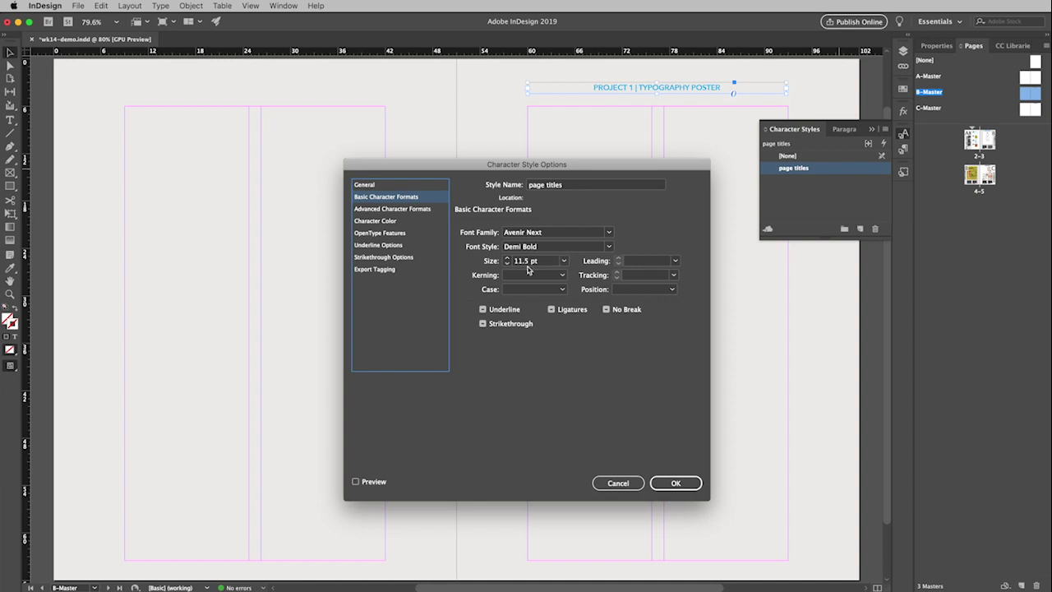
left_click(390, 222)
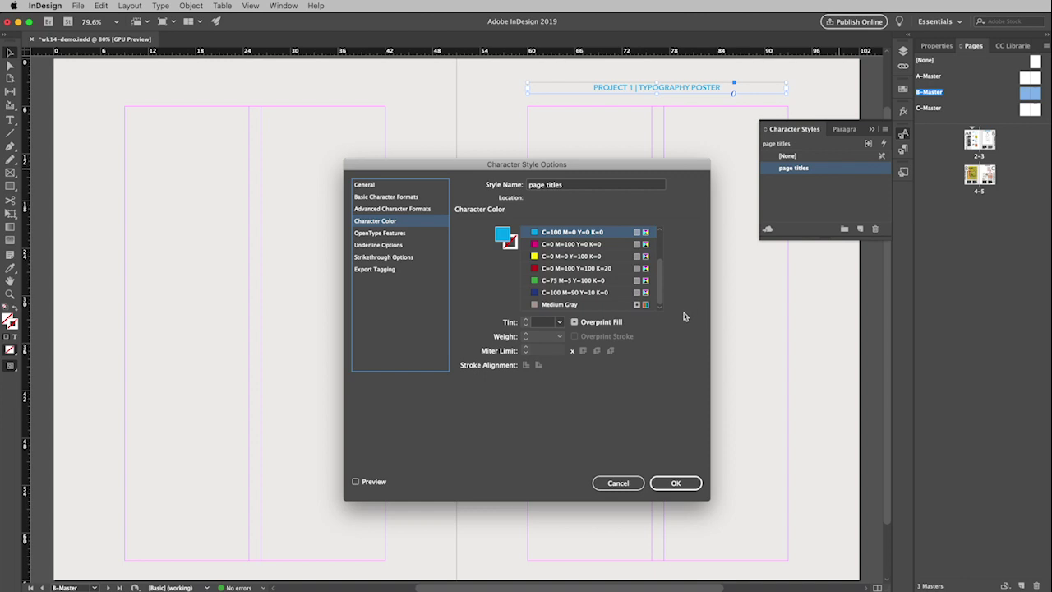
left_click(558, 306)
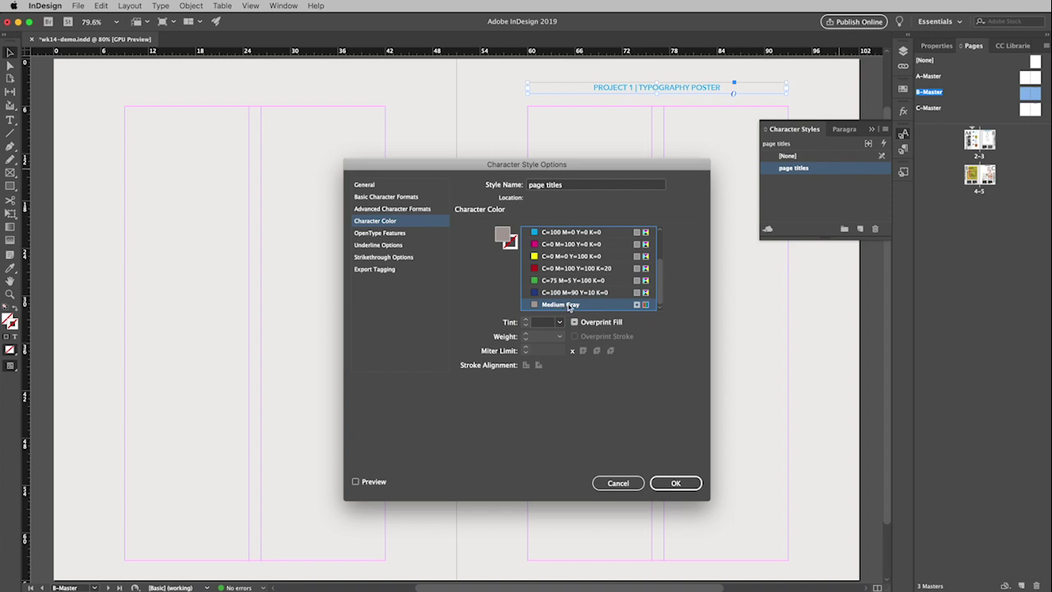
left_click(356, 483)
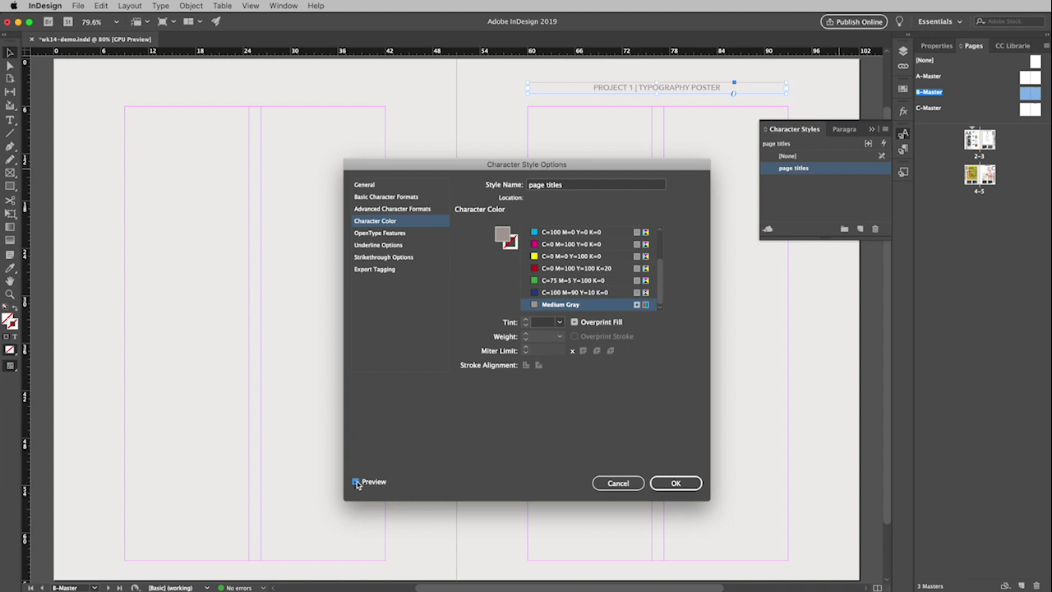
left_click(686, 485)
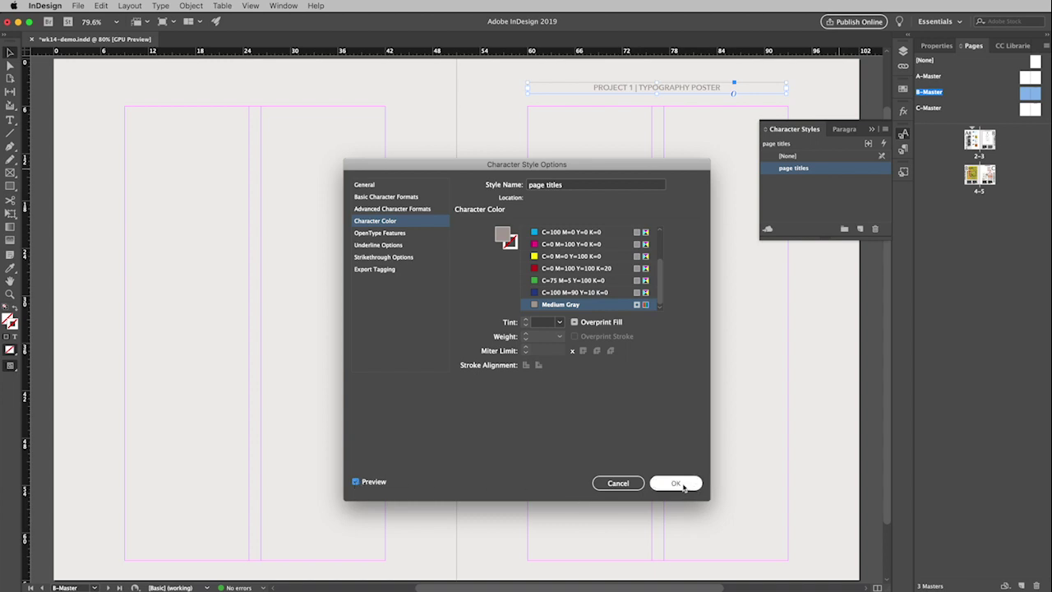
left_click(684, 487)
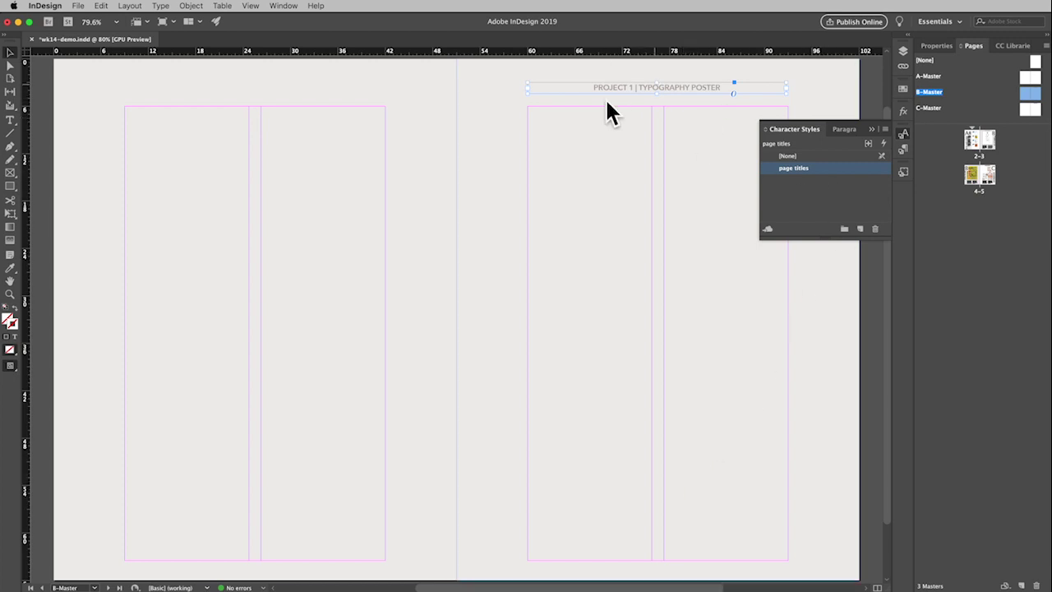
Set the fill of the vertical bar in the B-Master heading to [Paper].
left_click(10, 120)
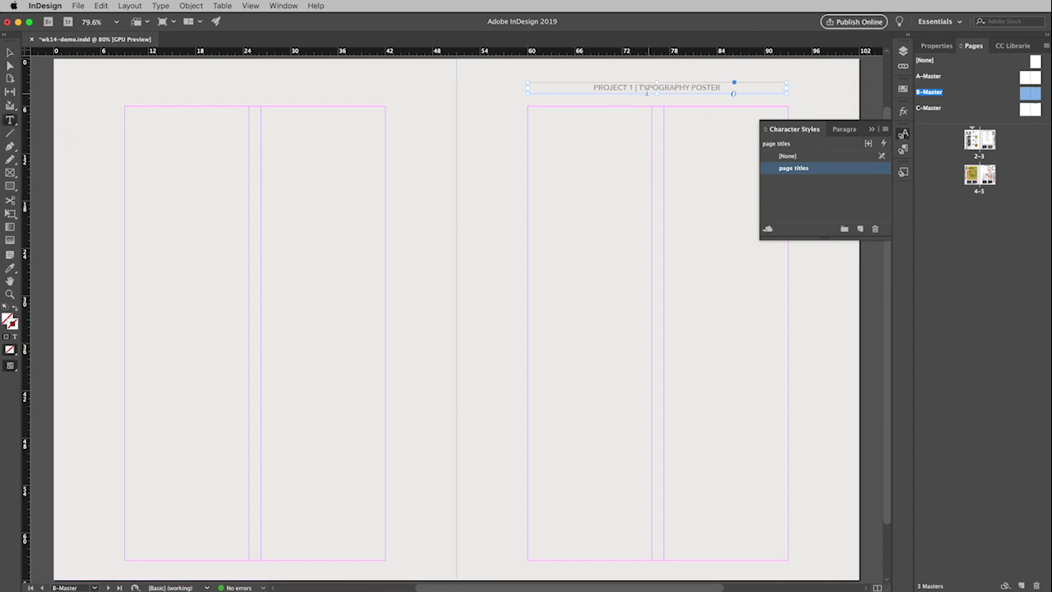
left_click(634, 87)
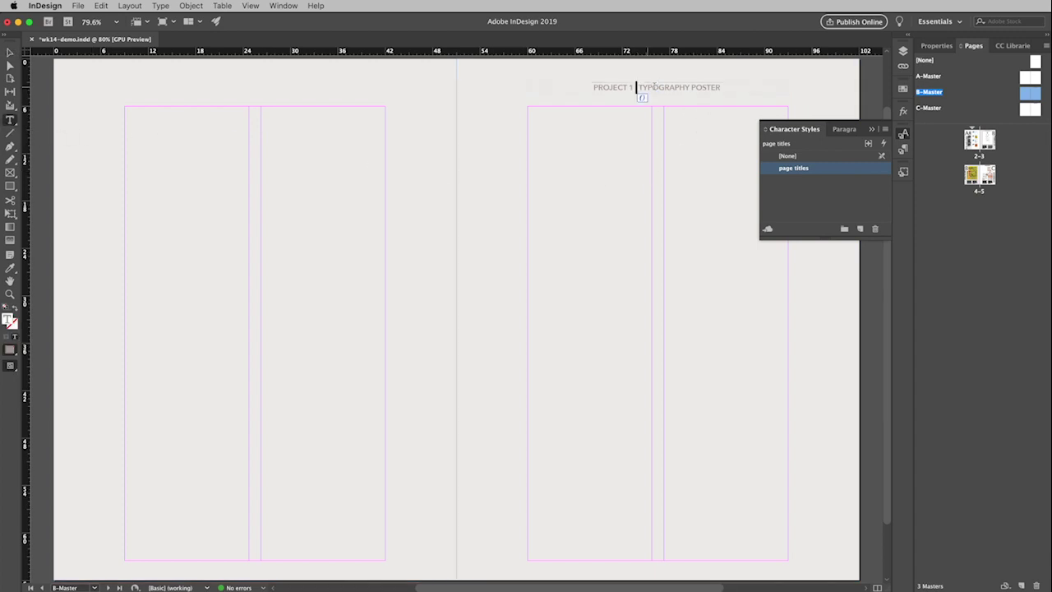
left_click(936, 46)
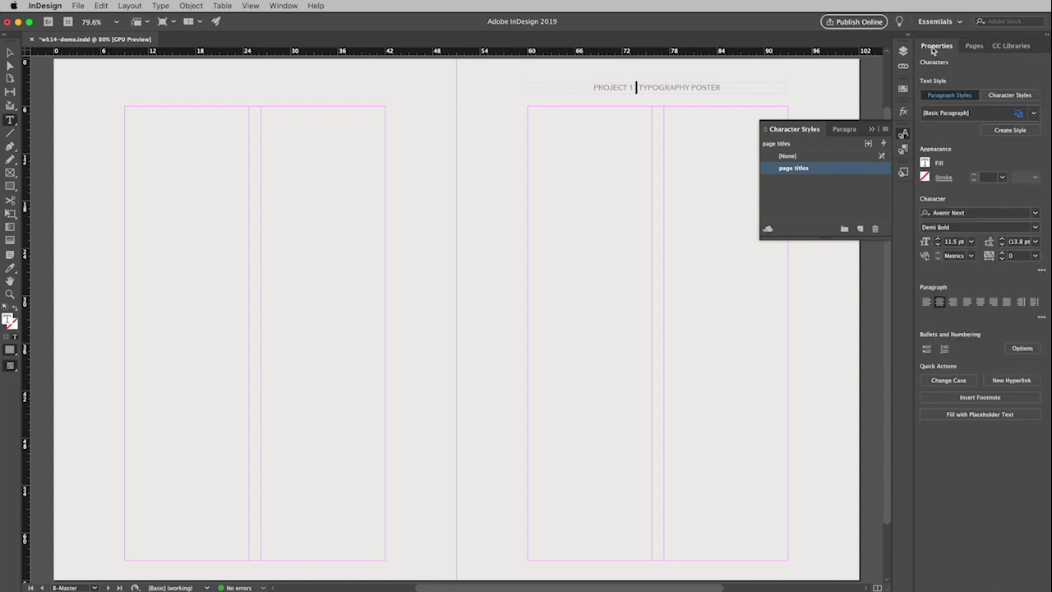
left_click(926, 164)
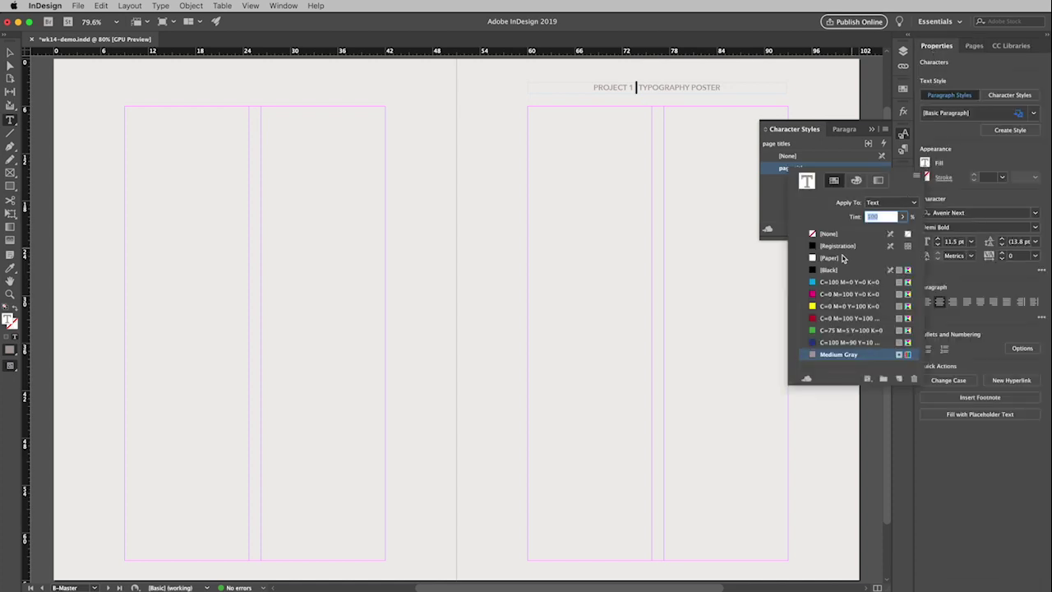
left_click(814, 259)
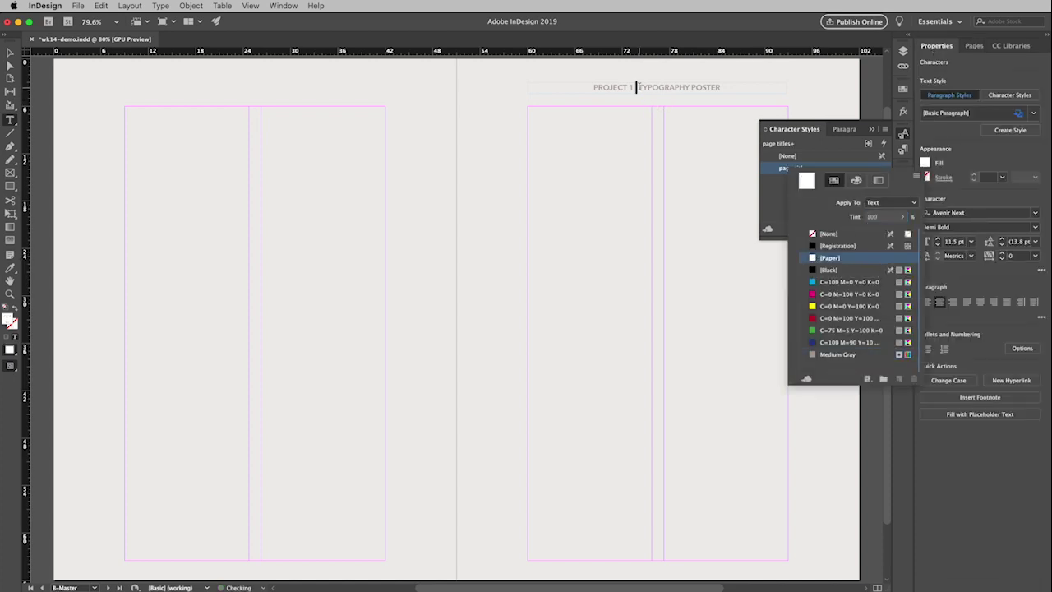
left_click(639, 87)
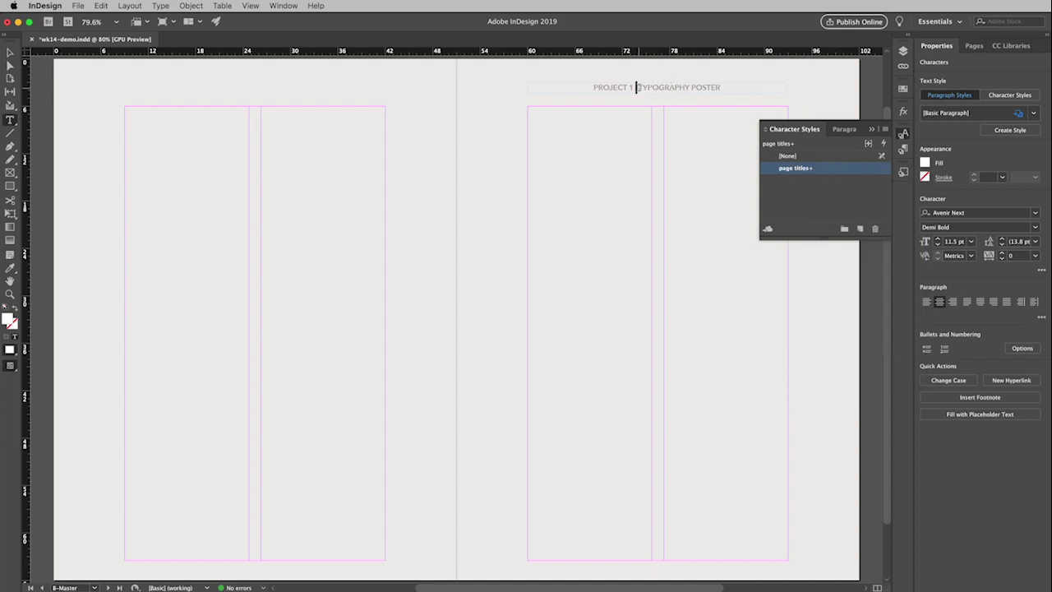
Set the fill of the words "TYPOGRAPHY POSTER" in the B-Master heading to [Black] and collapse the Character Styles panel.
left_click_drag(639, 87, 721, 87)
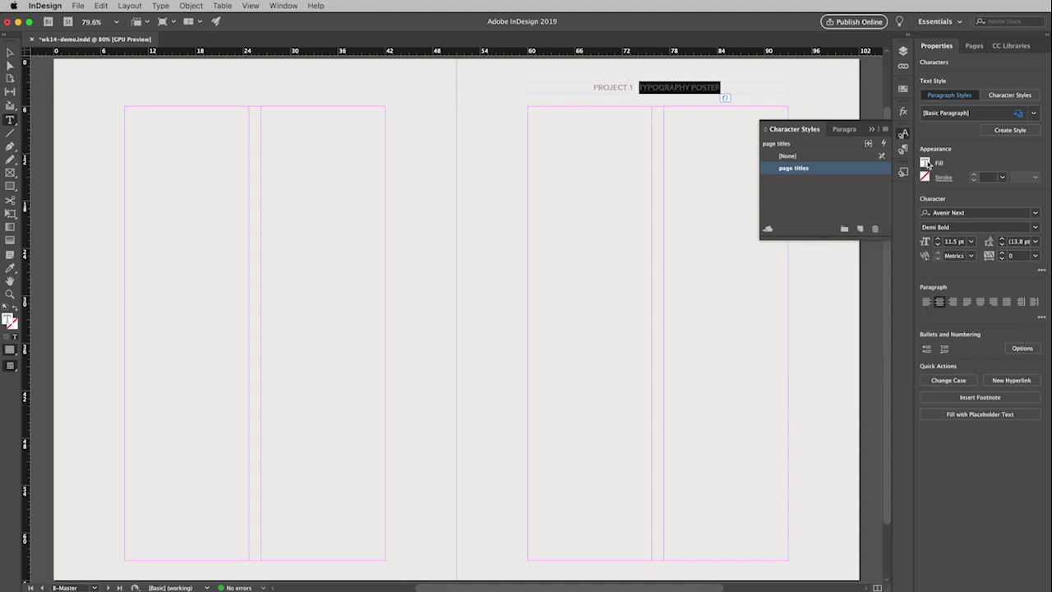
left_click(927, 164)
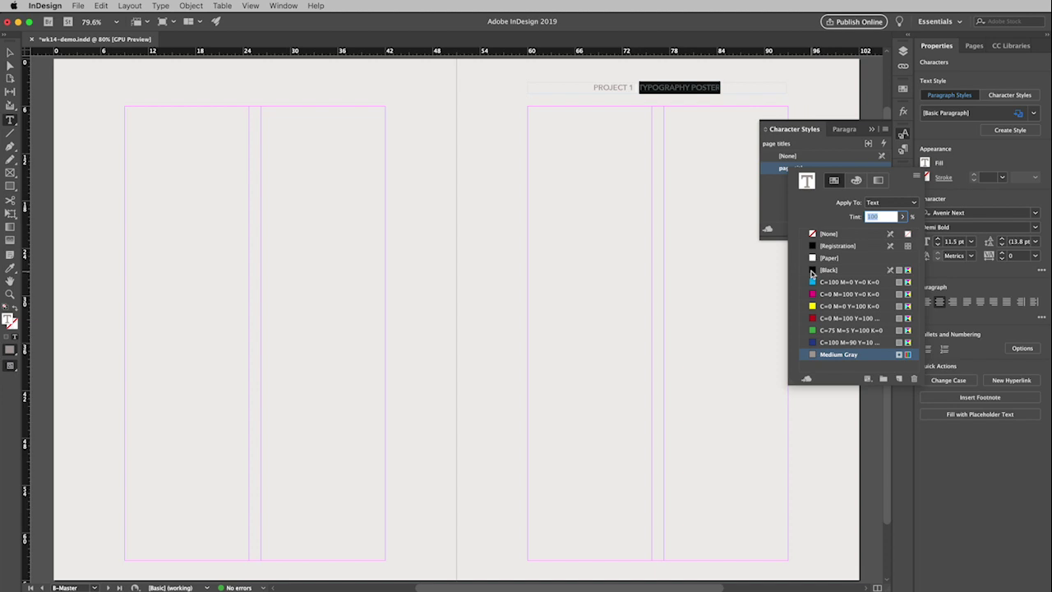
left_click(814, 271)
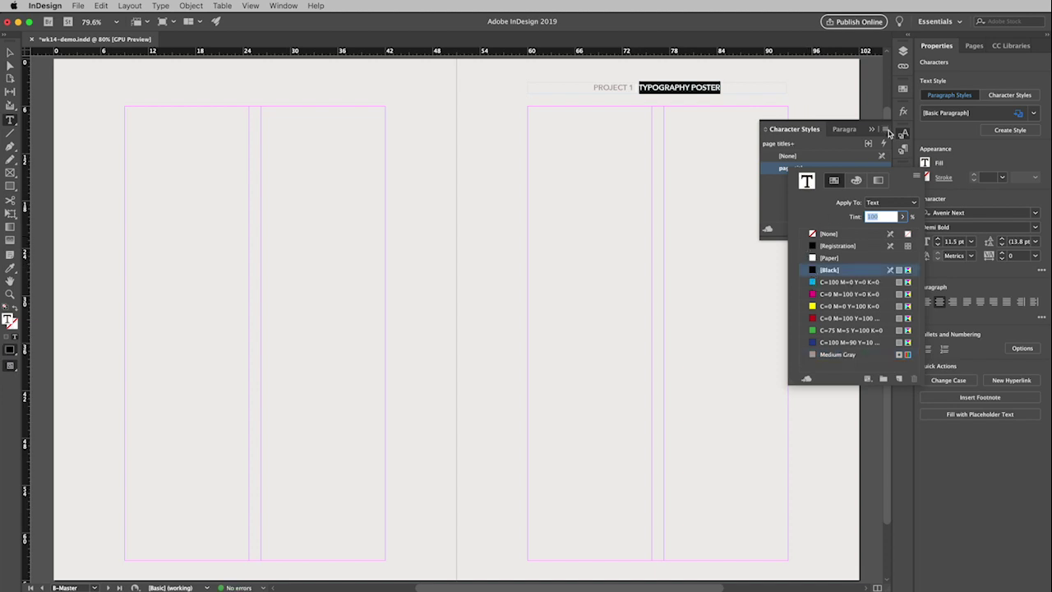
left_click(927, 163)
left_click(873, 129)
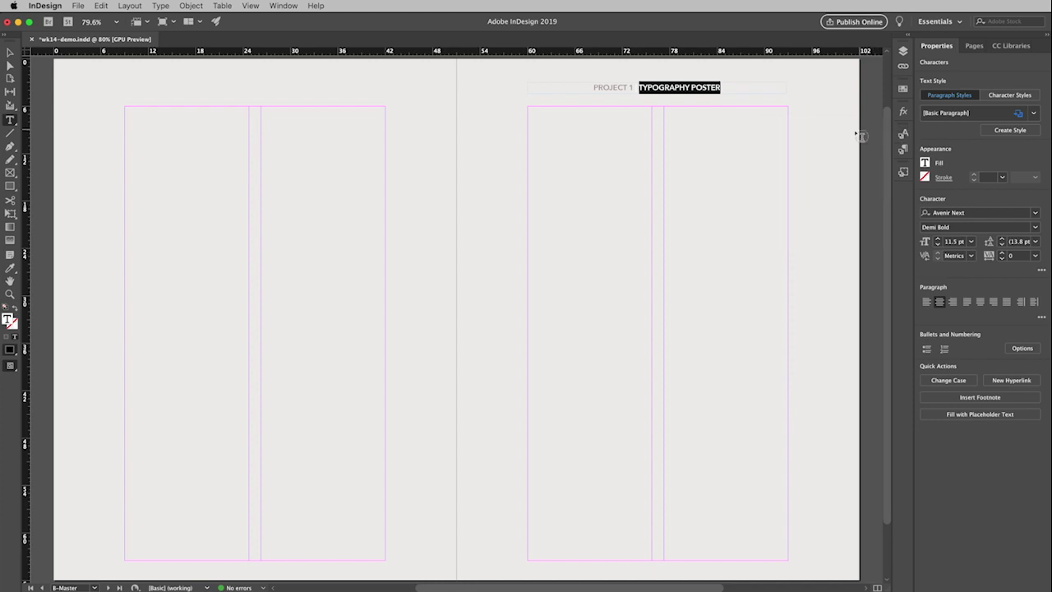
Duplicate the "PROJECT 1 | TYPOGRAPHY POSTER" heading frame above the left page's columns on B-Master, at the same height, and save the document.
left_click(11, 53)
left_click(705, 91)
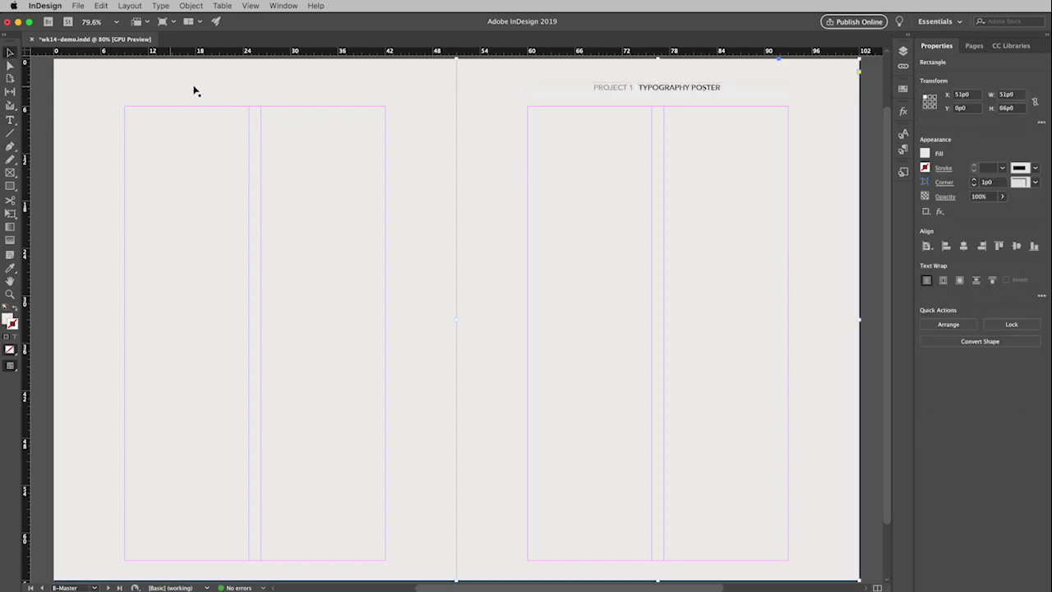
left_click(687, 89)
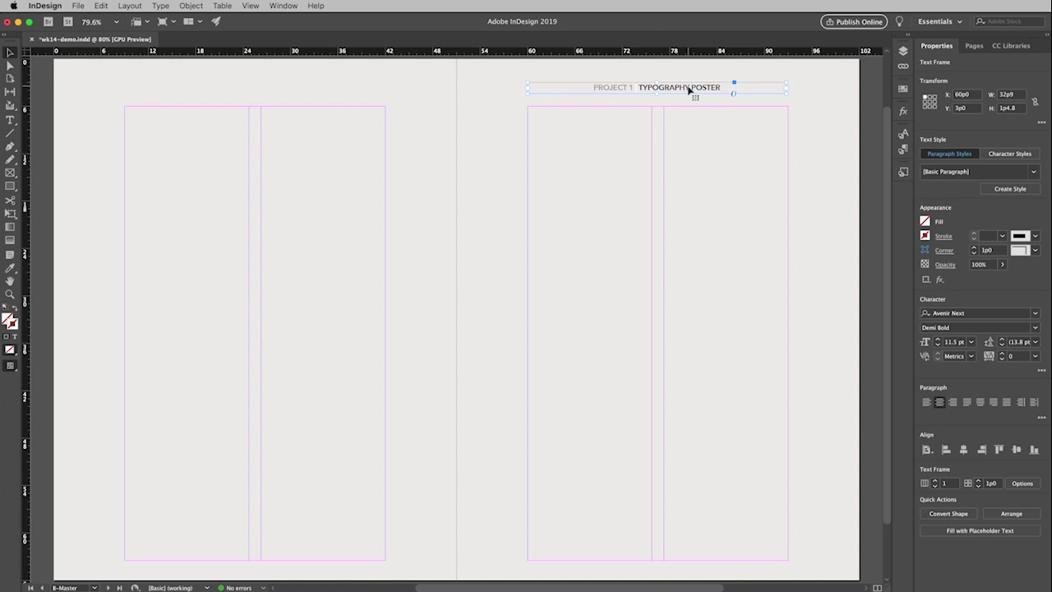
left_click_drag(689, 89, 288, 88)
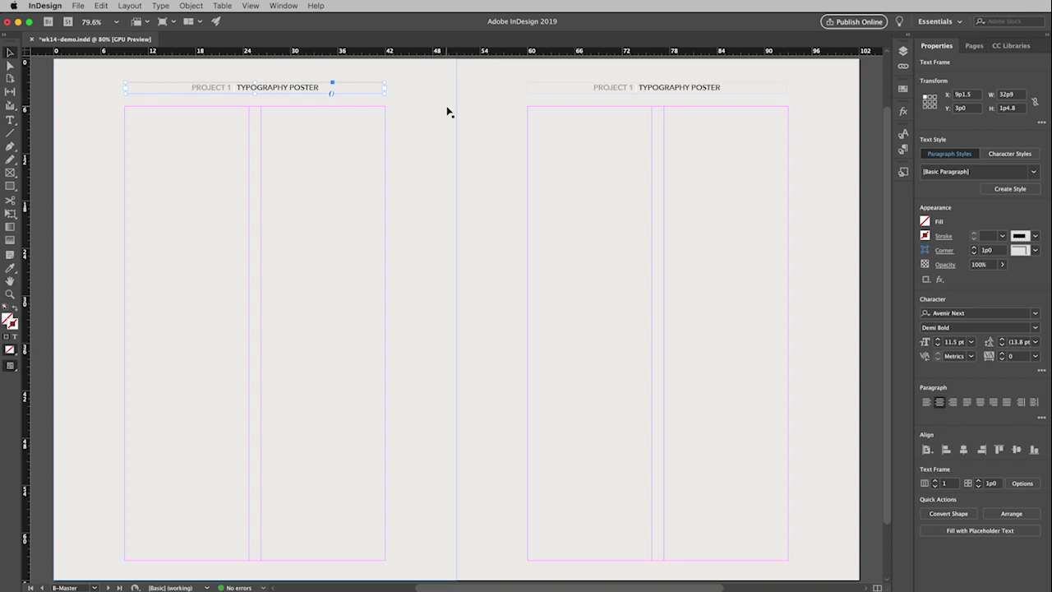
key("cmd+s")
Replace the unstyled heading on C-Master's right page with a copy of the styled B-Master heading in the same position.
left_click(693, 92)
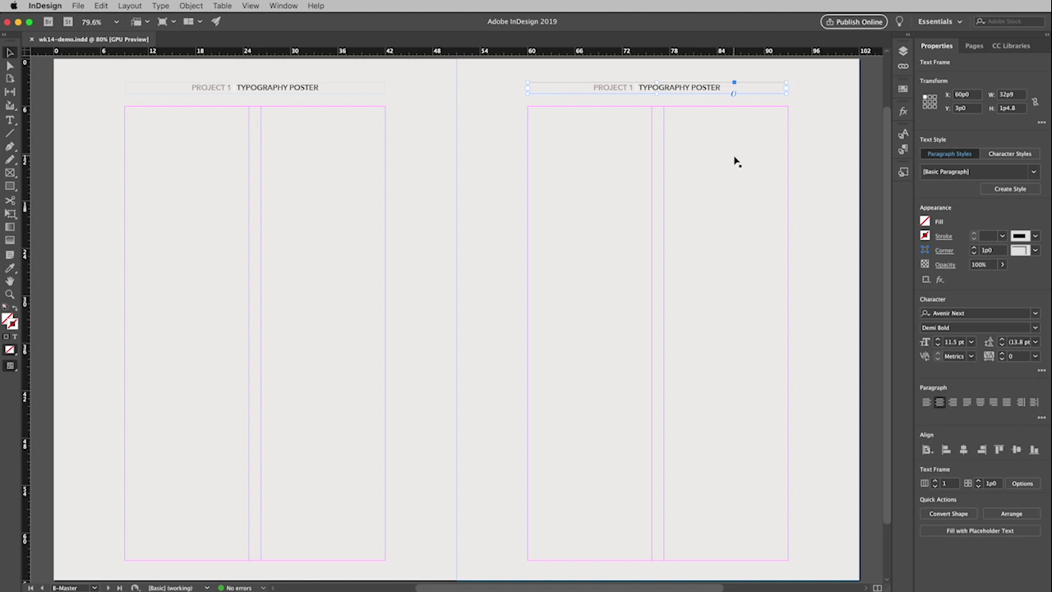
left_click(974, 46)
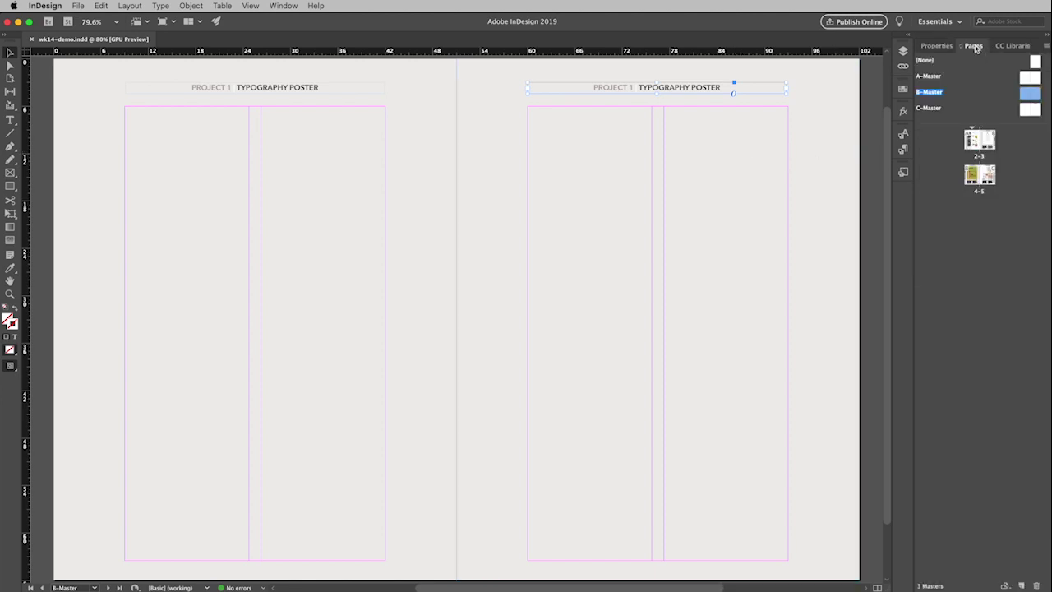
double_click(931, 109)
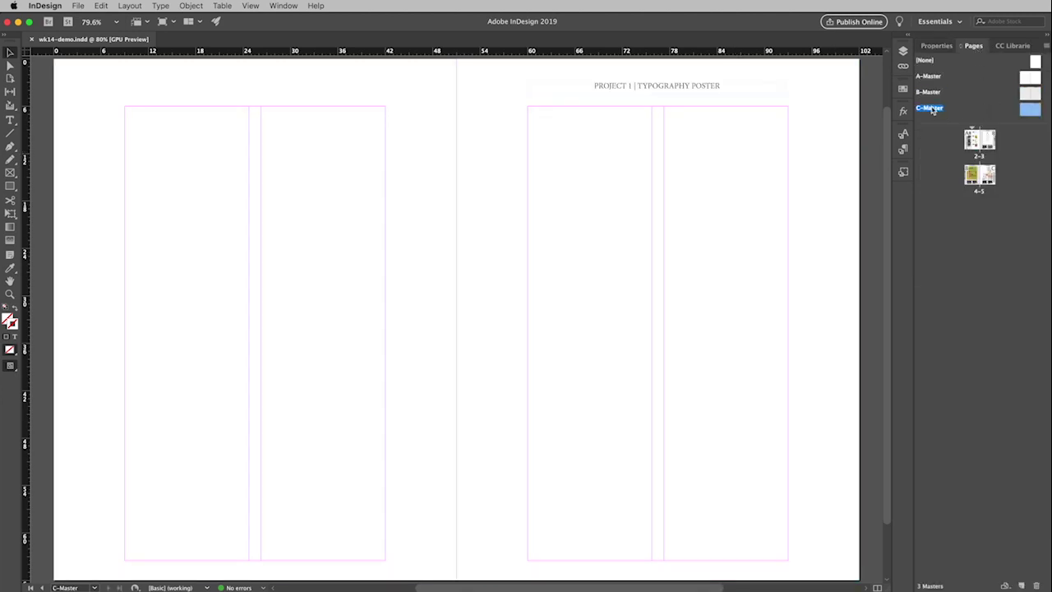
left_click(666, 85)
key("Delete")
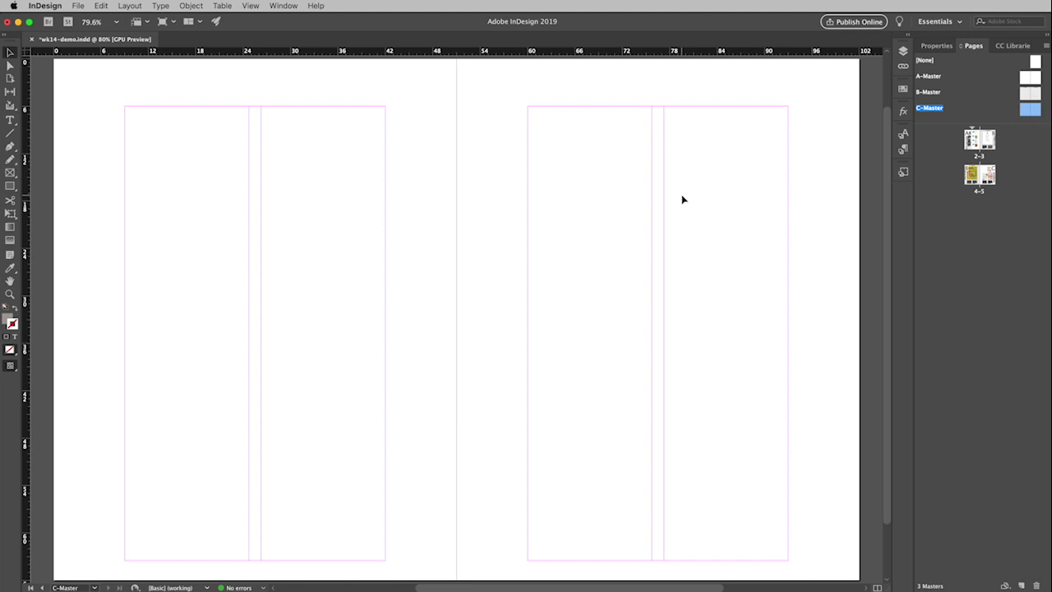
key("super+z")
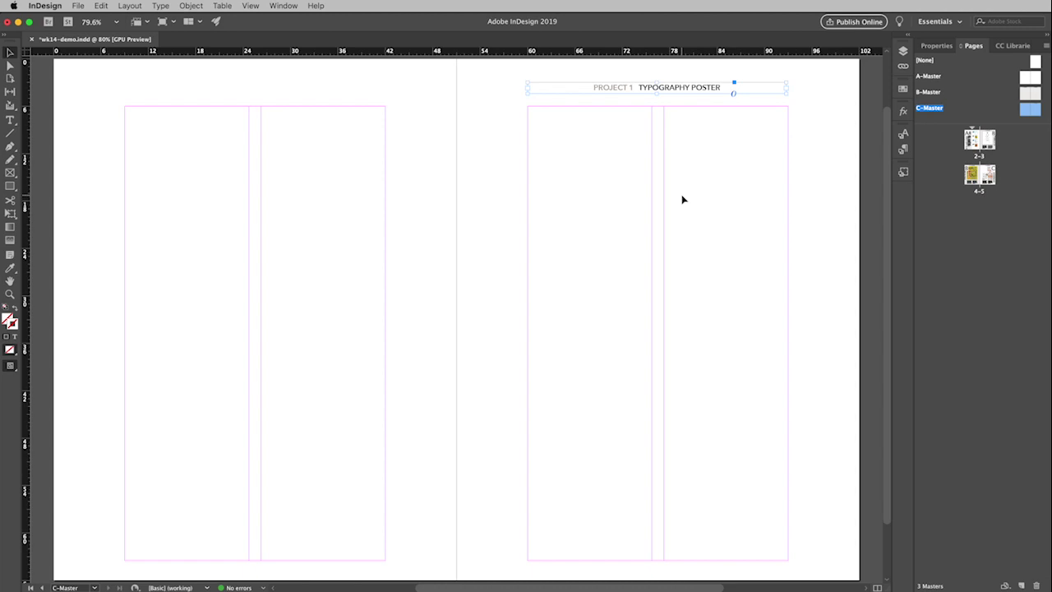
Set the fill of the vertical bar in the C-Master heading to Medium Gray with a 40% tint.
left_click(10, 121)
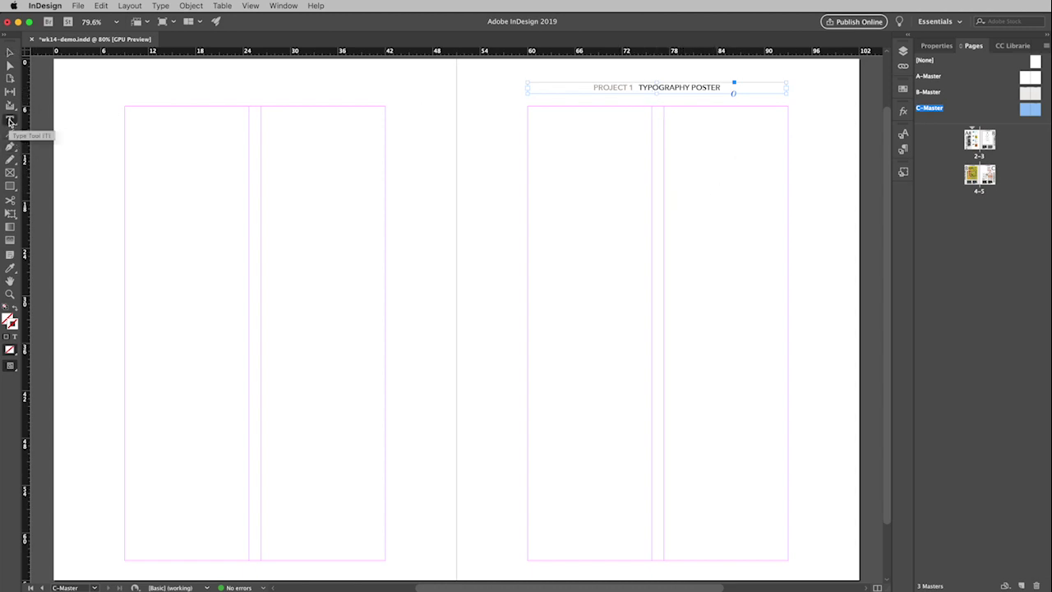
left_click(636, 86)
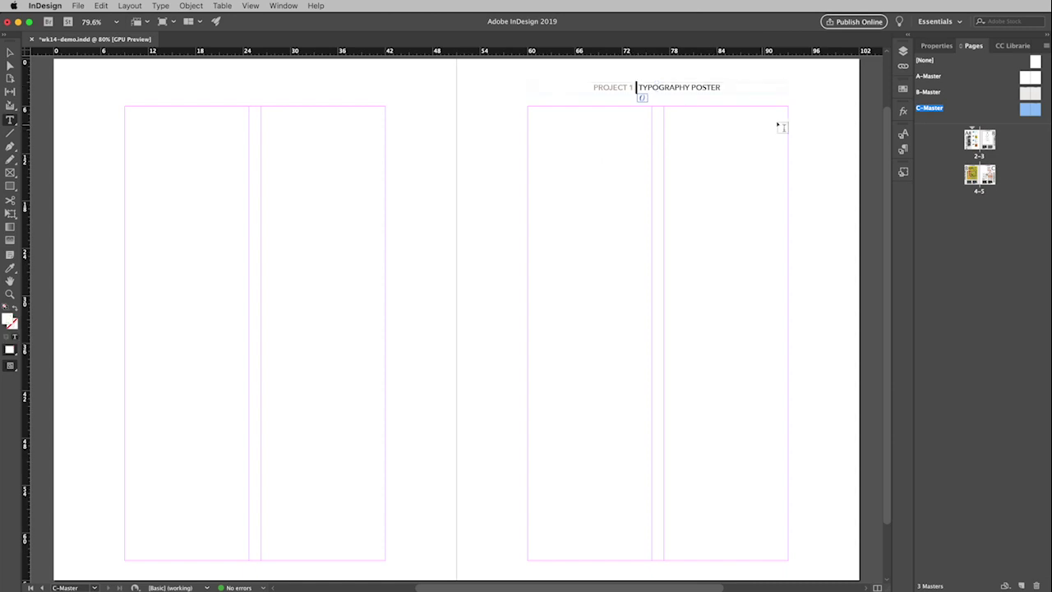
left_click(936, 45)
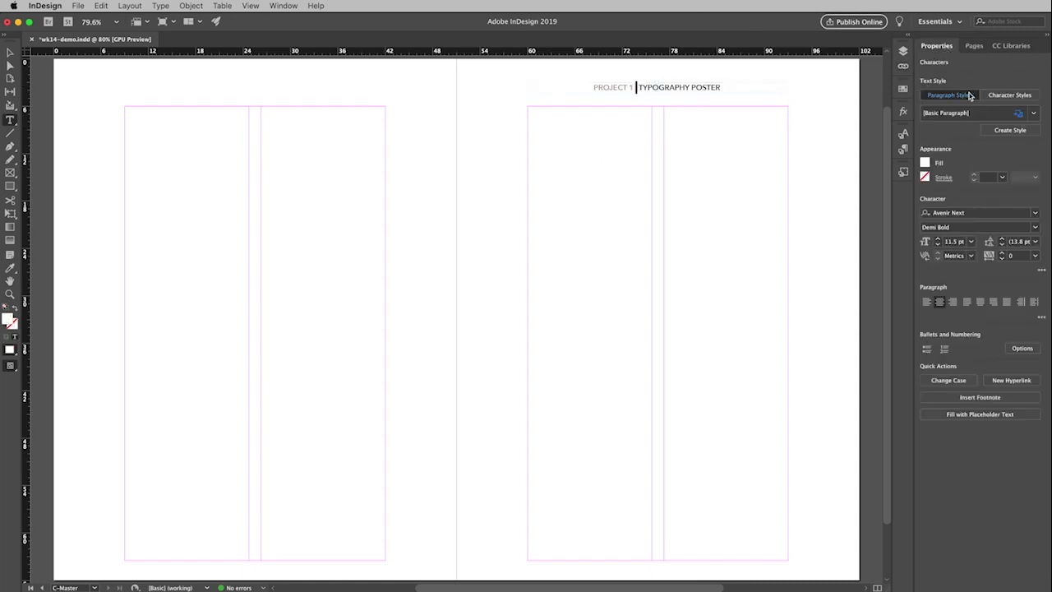
left_click(924, 164)
left_click(818, 355)
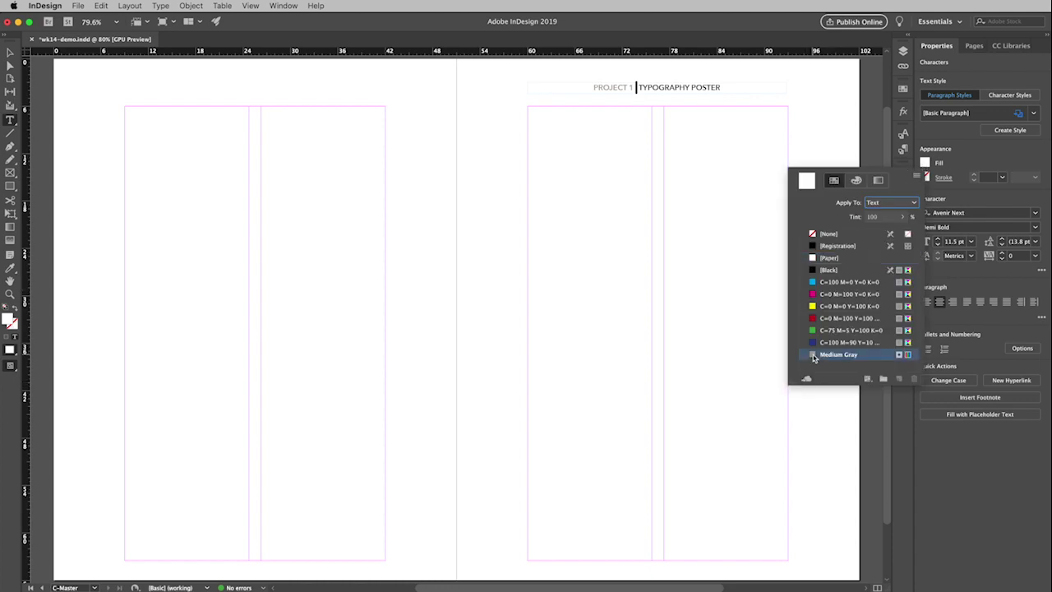
left_click(872, 217)
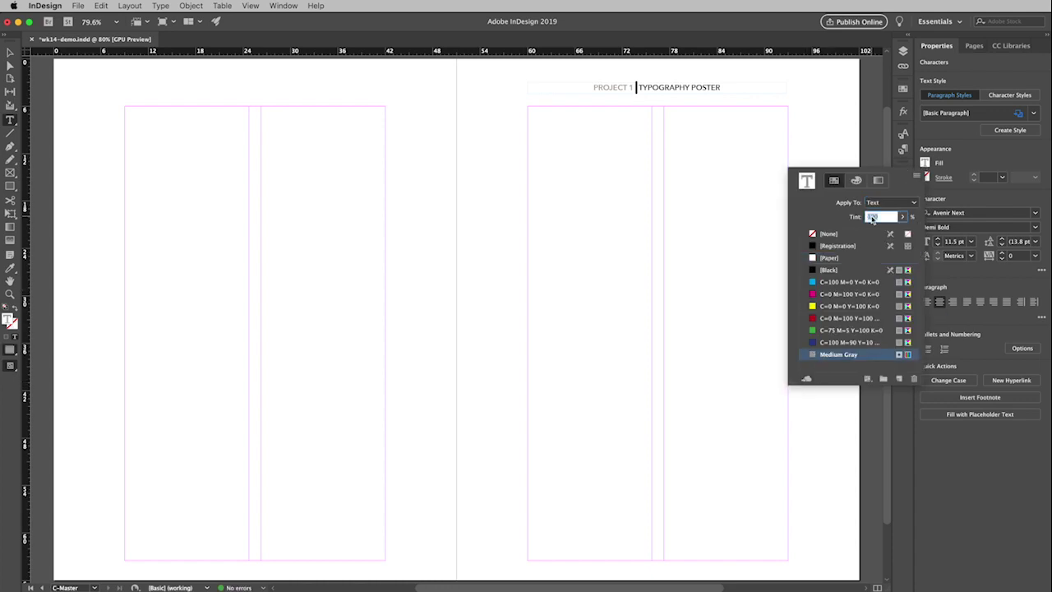
type("40")
key("Return")
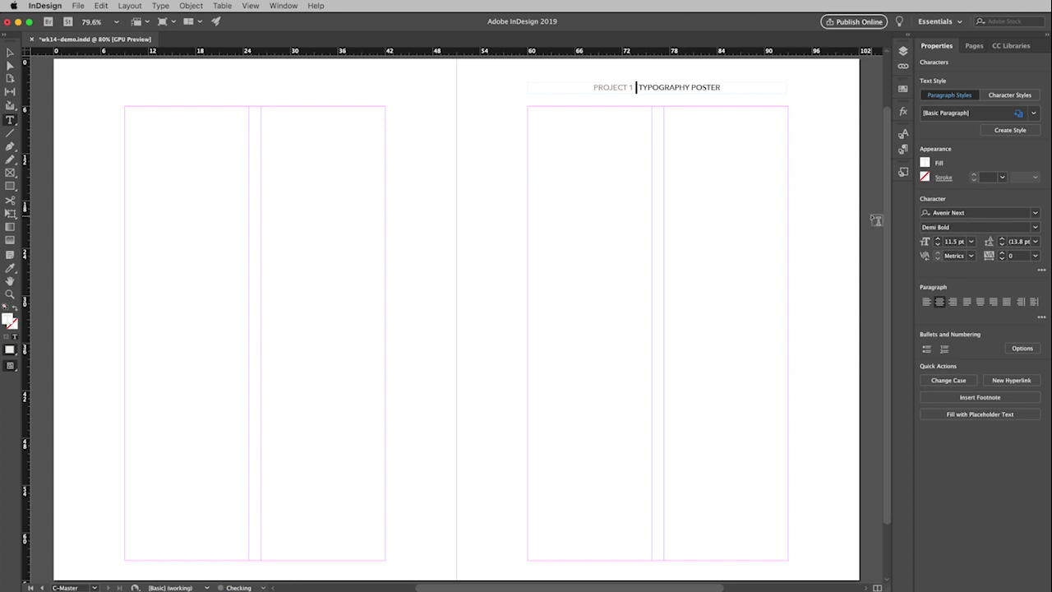
Duplicate the styled heading frame above the left page's columns on C-Master, at the same height, and deselect it.
left_click(10, 53)
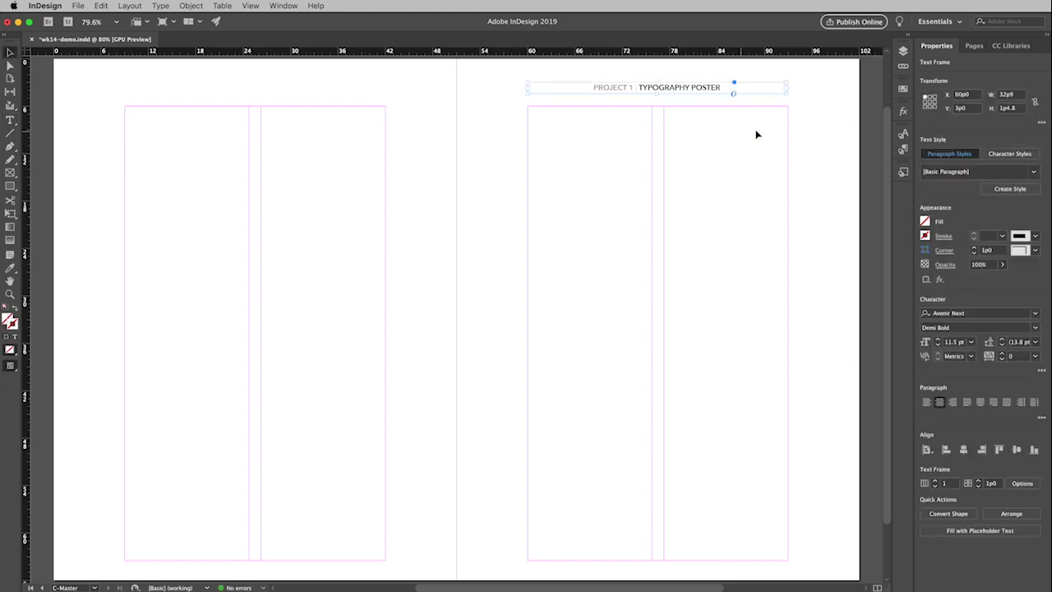
left_click(819, 118)
left_click(674, 90)
left_click_drag(684, 92, 285, 86)
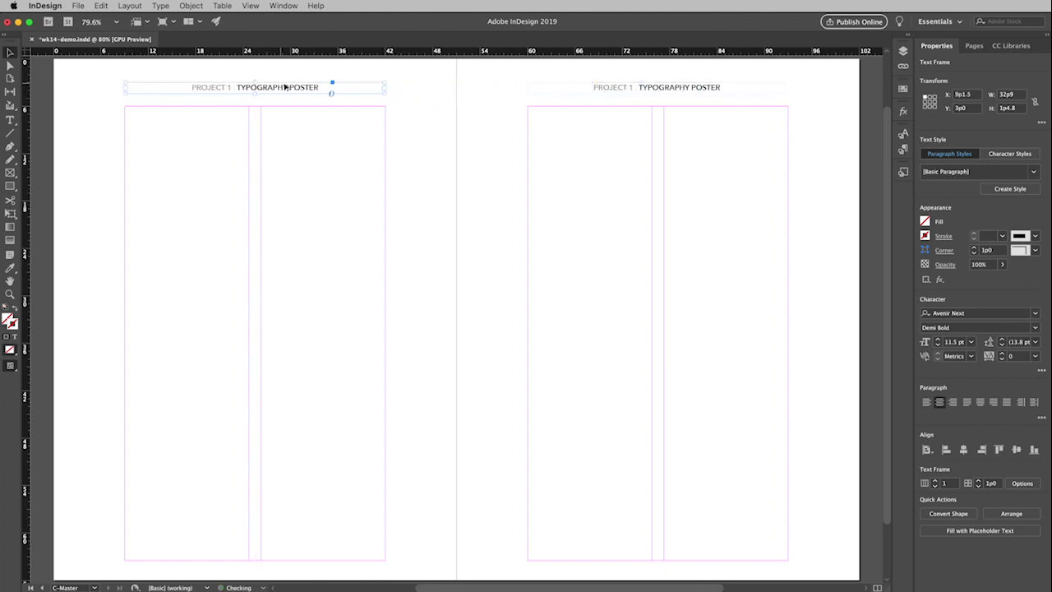
left_click(481, 168)
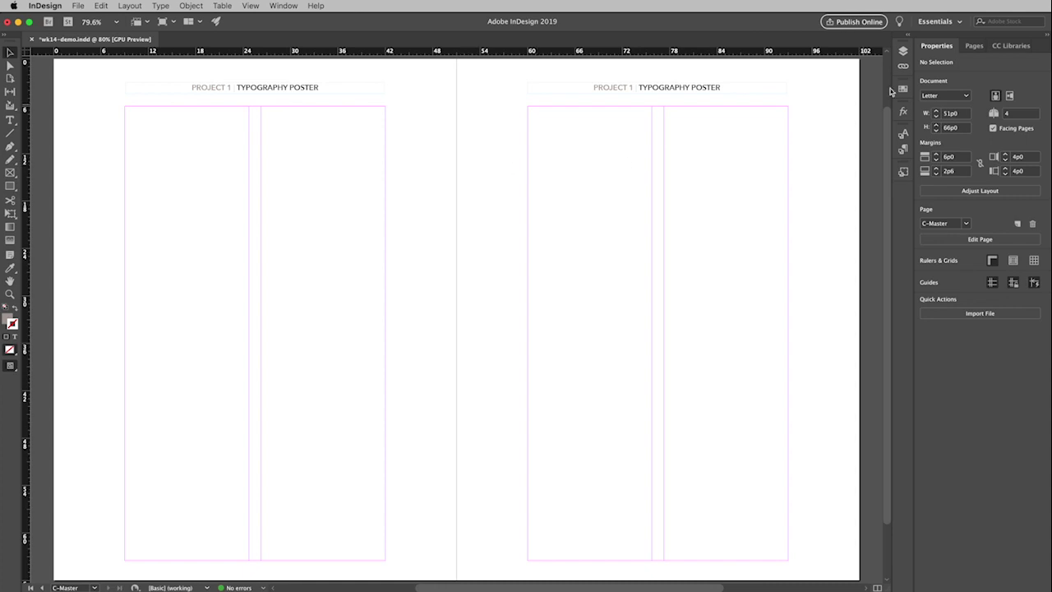
Go to page 3 and examine the project headings on spreads 2-3 and 4-5.
left_click(975, 46)
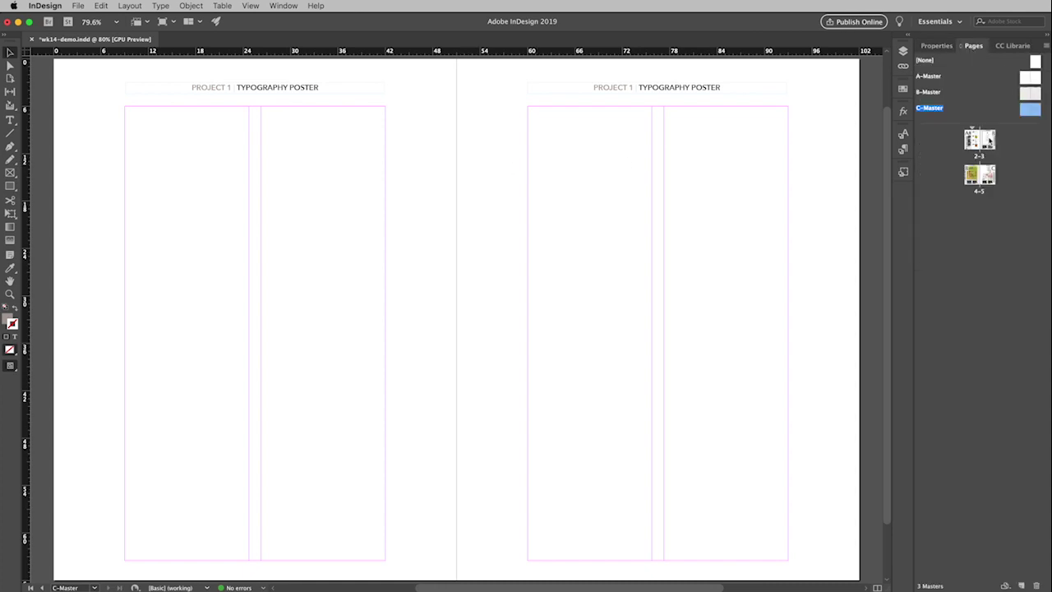
double_click(989, 142)
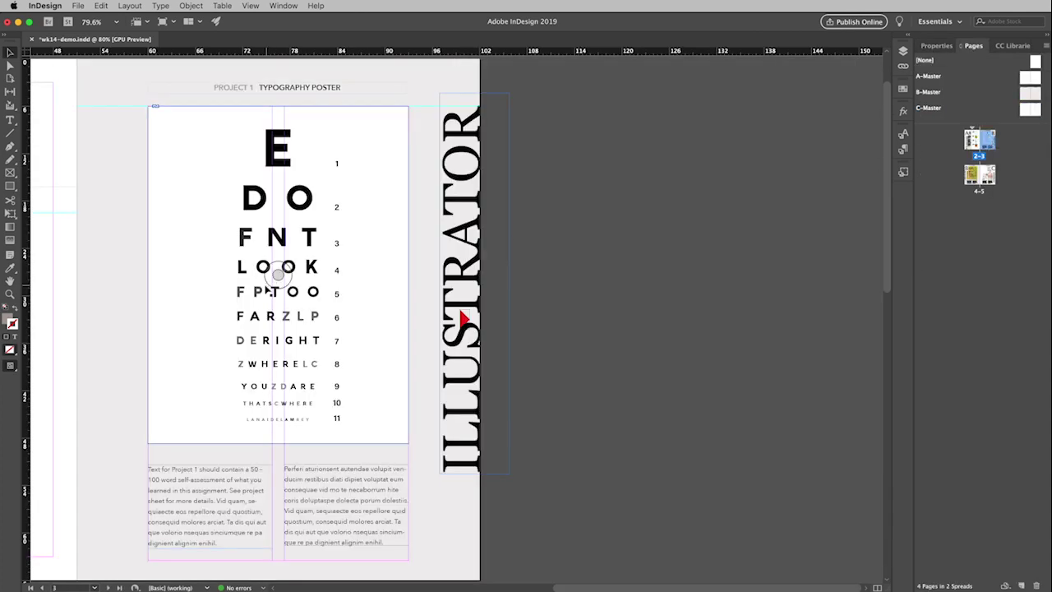
left_click_drag(234, 285, 594, 288)
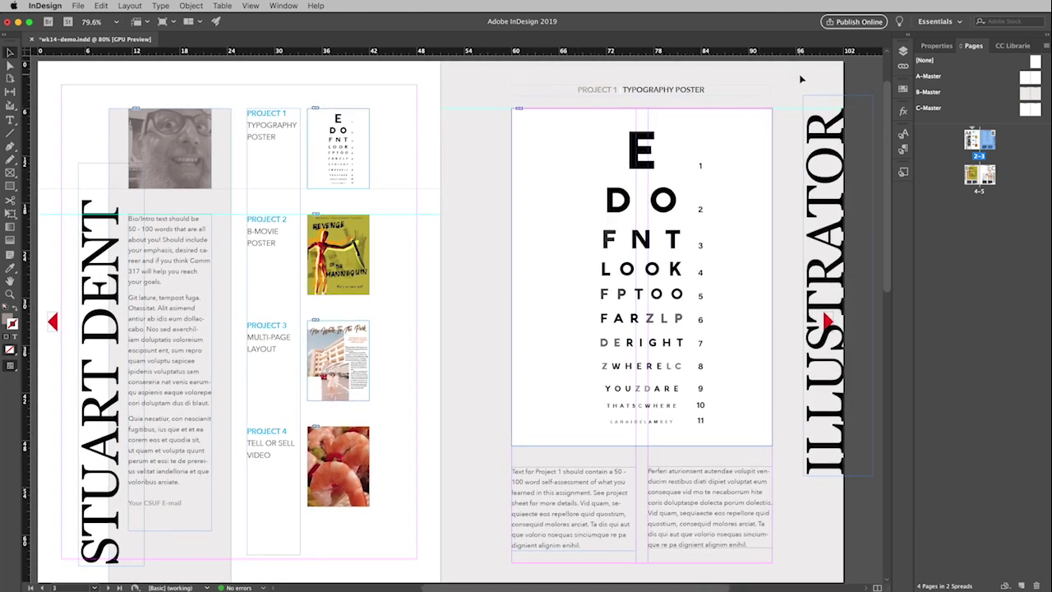
mouse_move(889, 162)
left_mouse_down()
mouse_move(877, 424)
mouse_move(889, 162)
left_mouse_up()
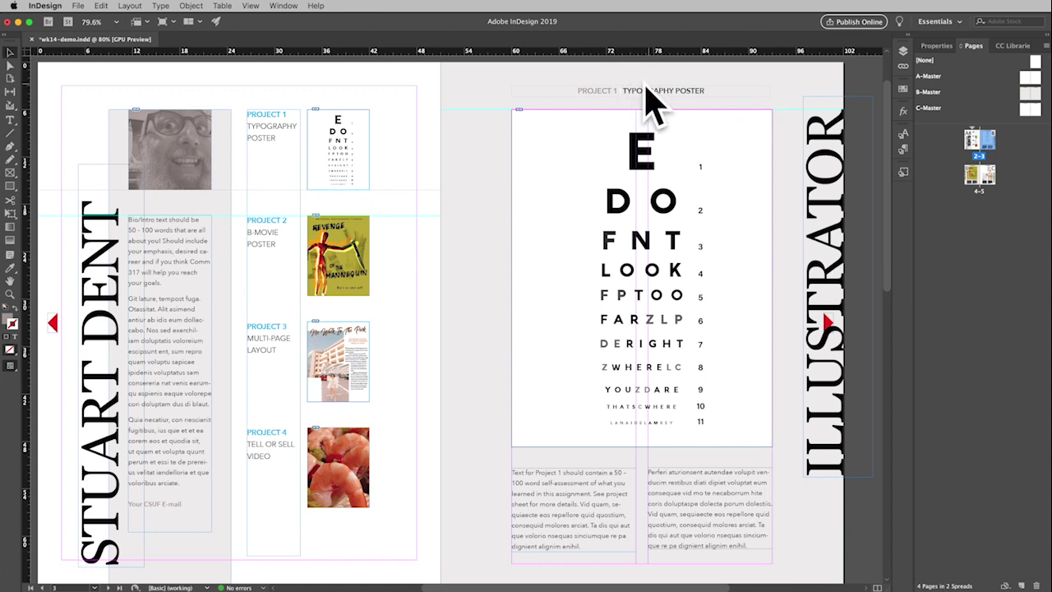
left_click_drag(888, 173, 878, 430)
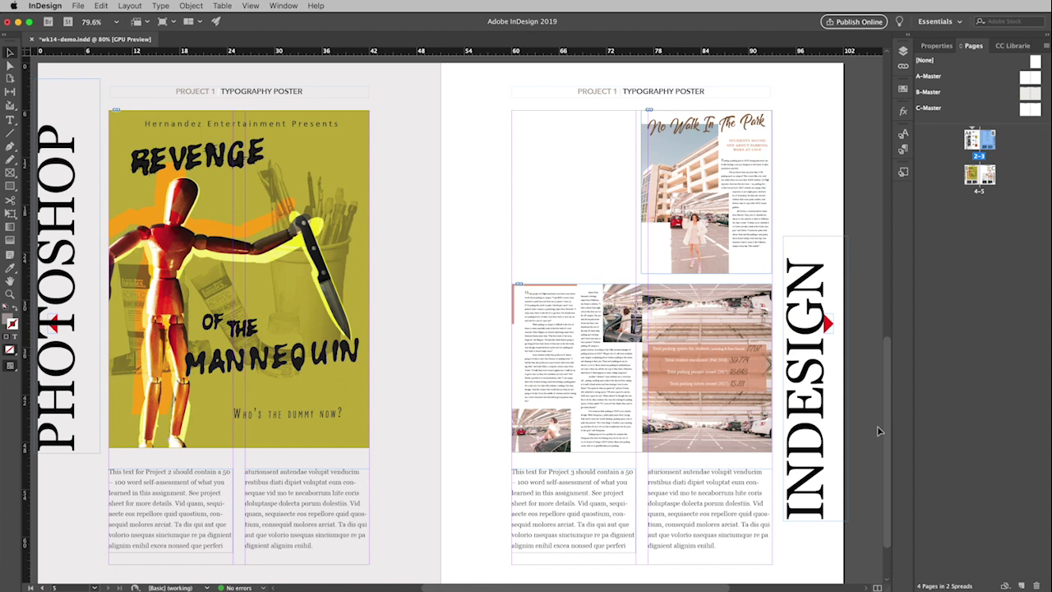
Override the master heading on page 4 and change its project number to 2.
left_click(275, 95)
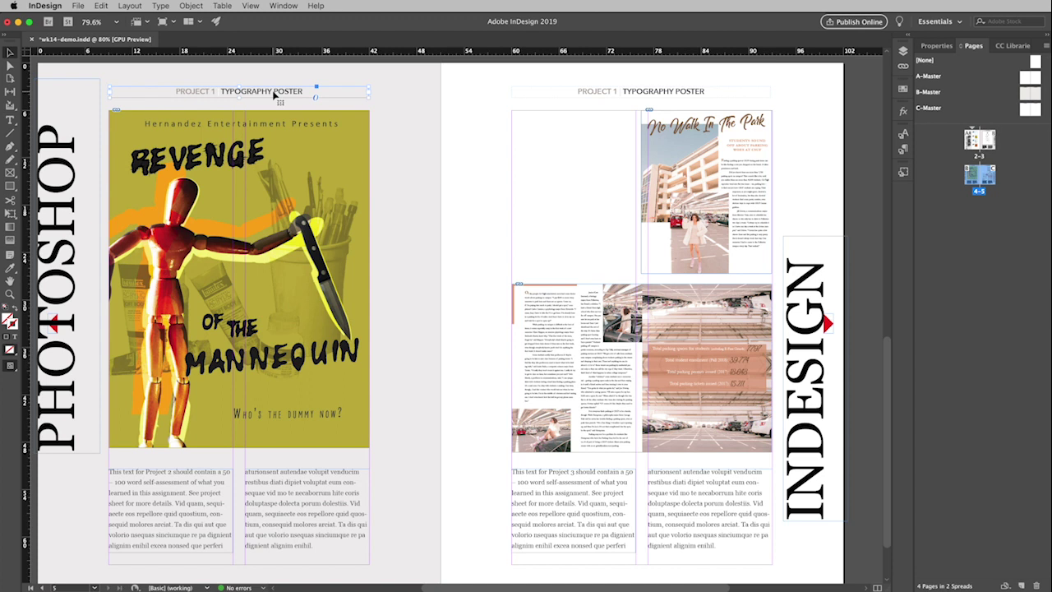
left_click(582, 96)
left_click(279, 94)
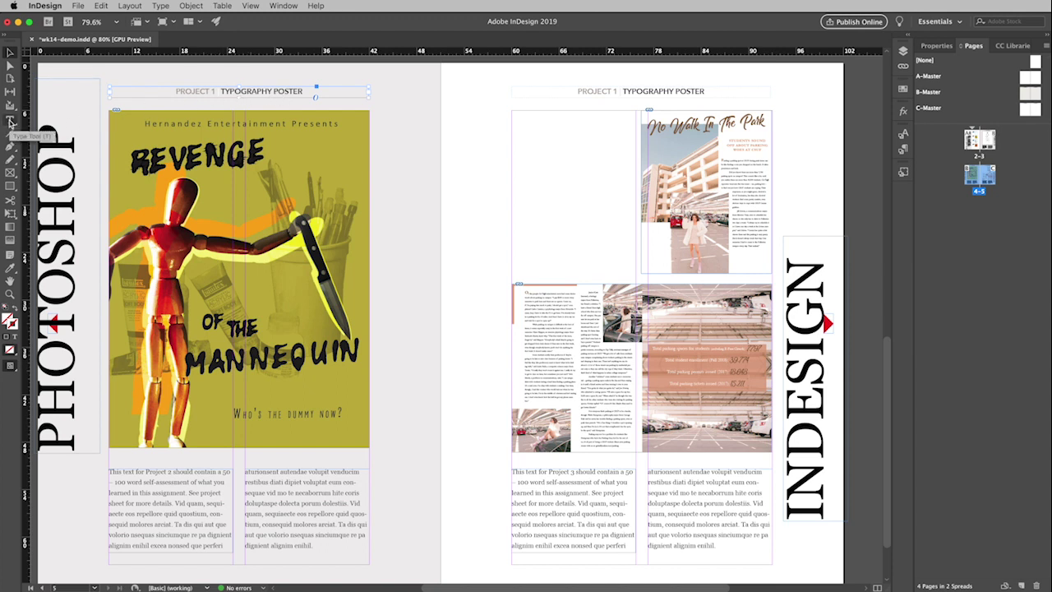
left_click(11, 122)
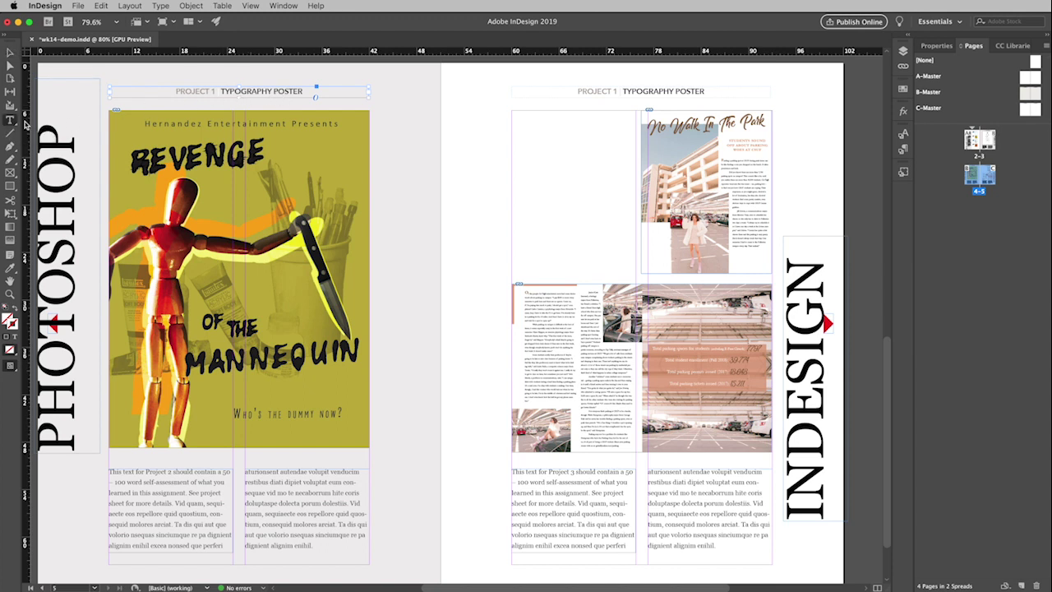
double_click(215, 90)
type("2")
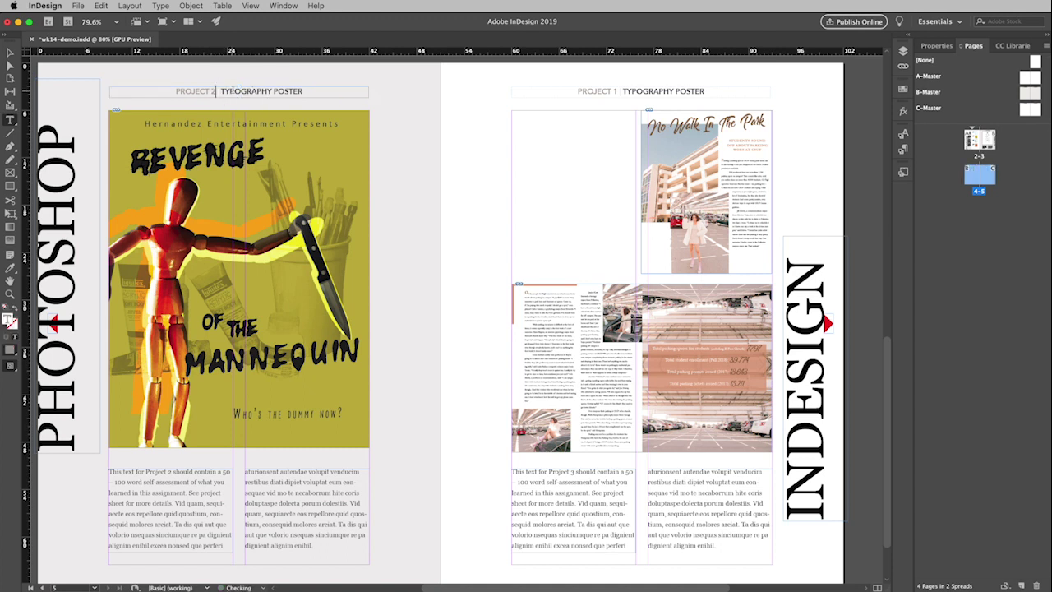
Replace the word "TYPOGRAPHY" with "B-MOVIE" in the Project 2 heading and deselect the frame.
double_click(223, 91)
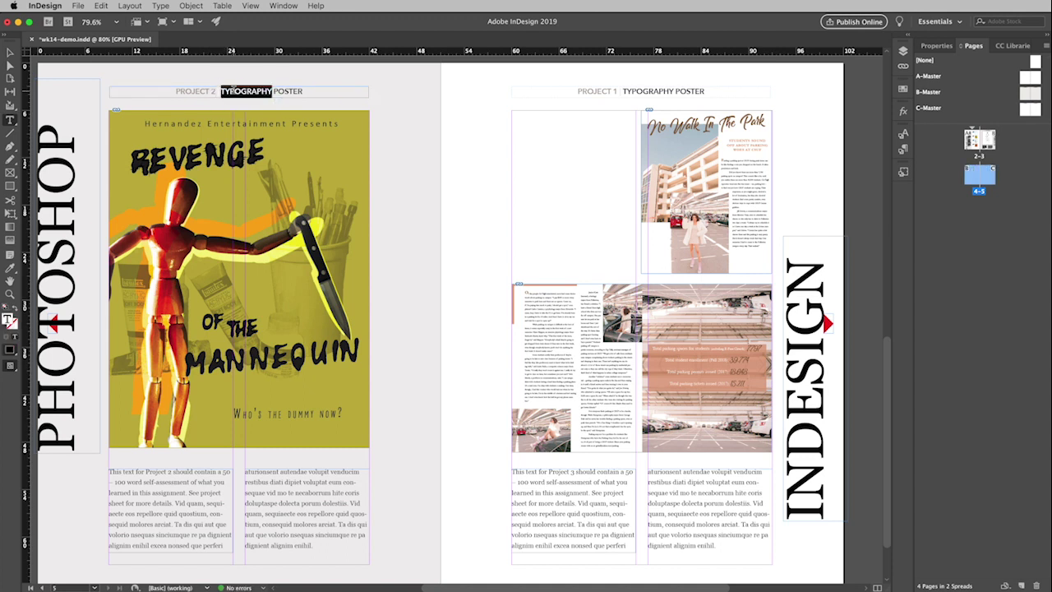
key("BackSpace")
type("B-MOVIE")
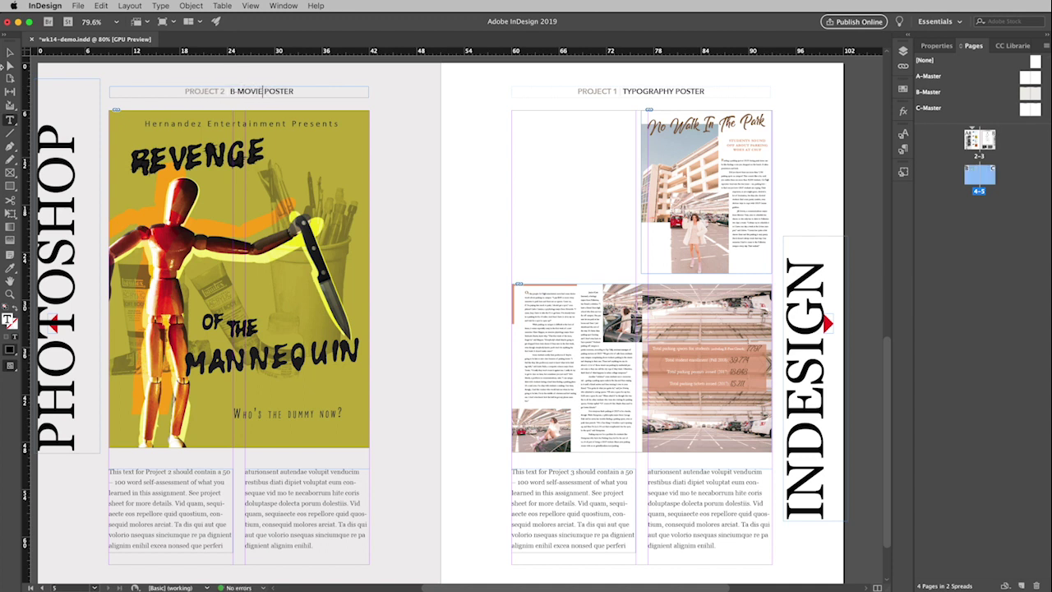
left_click(10, 51)
left_click(433, 134)
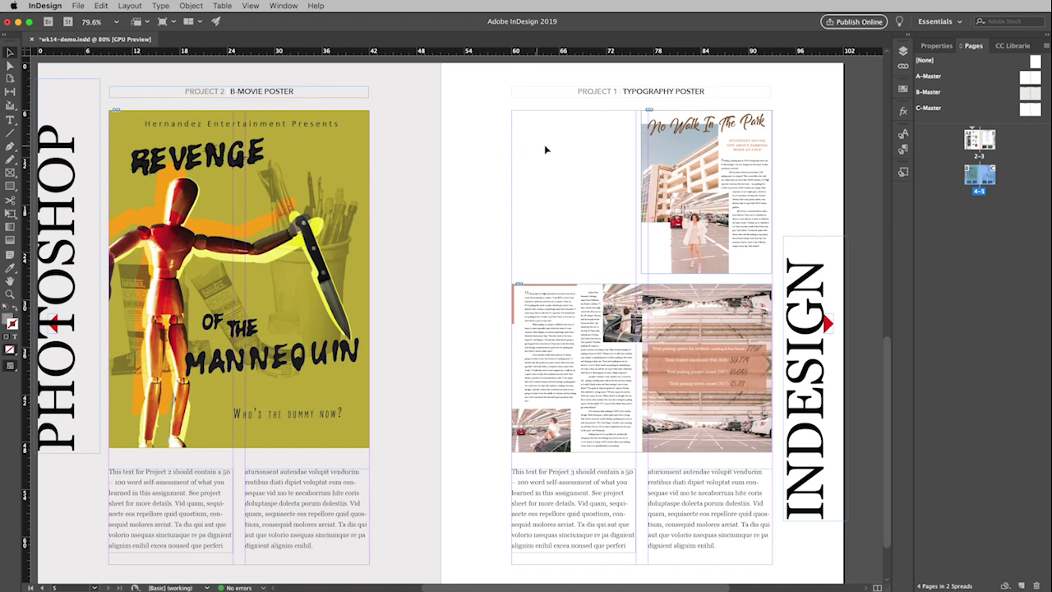
Override the master heading on page 5, change its project number to 3 and its title to "MULTI-PAGE LAYOUT".
left_click(644, 96)
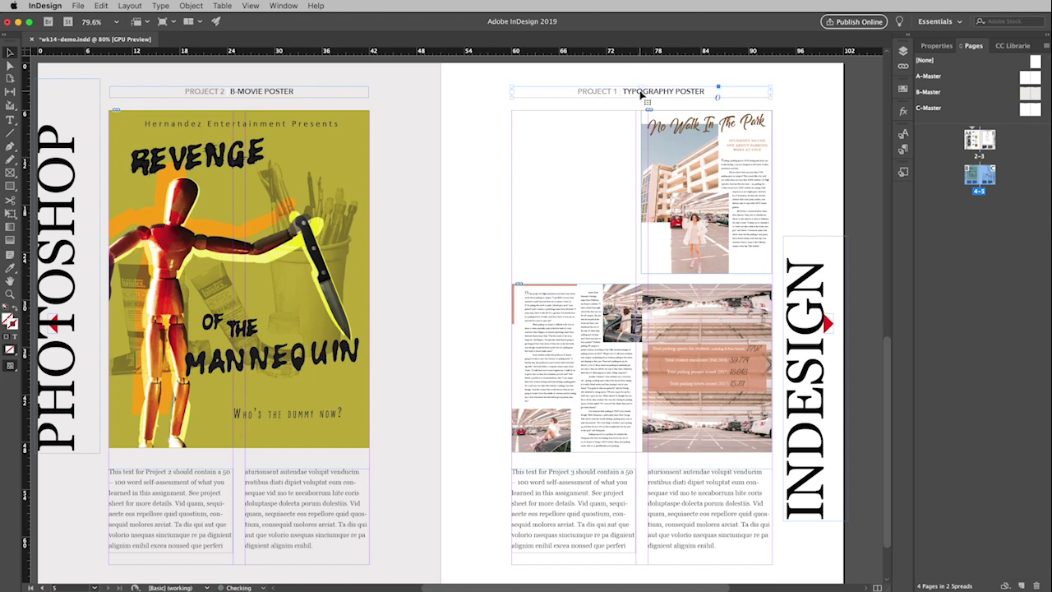
key("t")
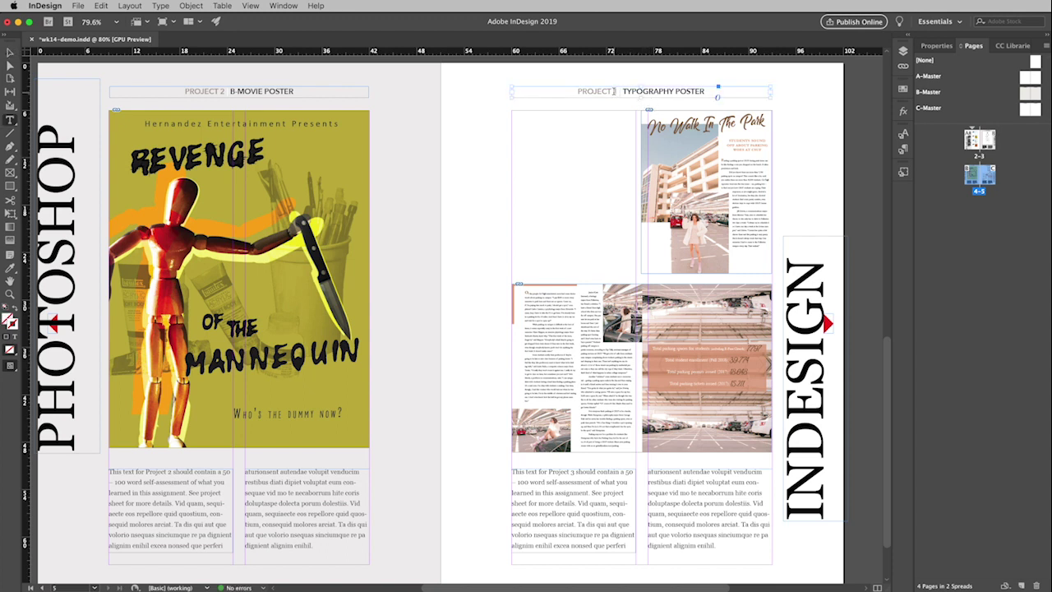
double_click(614, 91)
type("3")
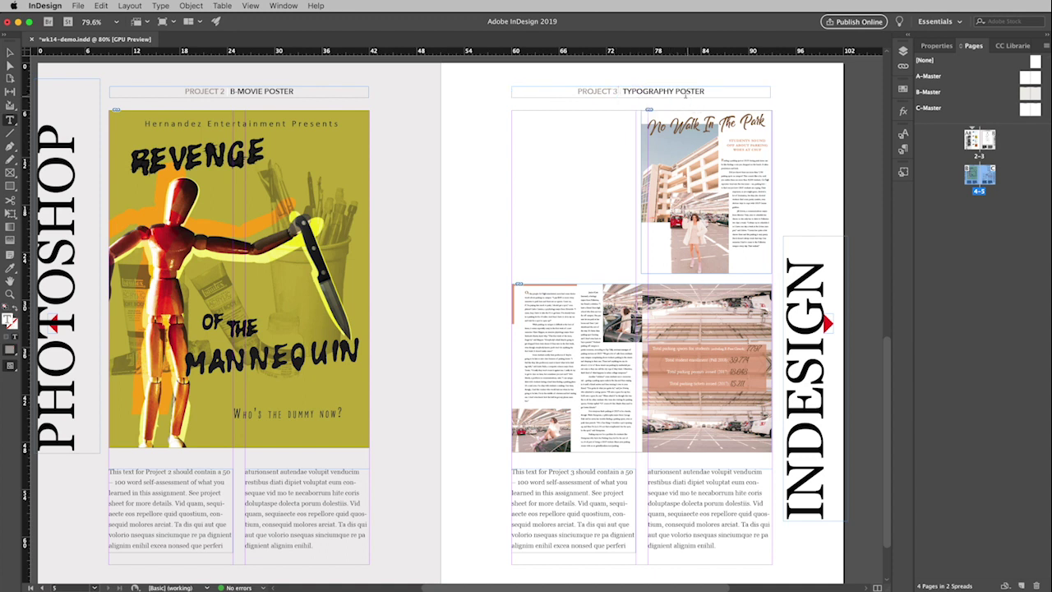
left_click_drag(621, 92, 714, 91)
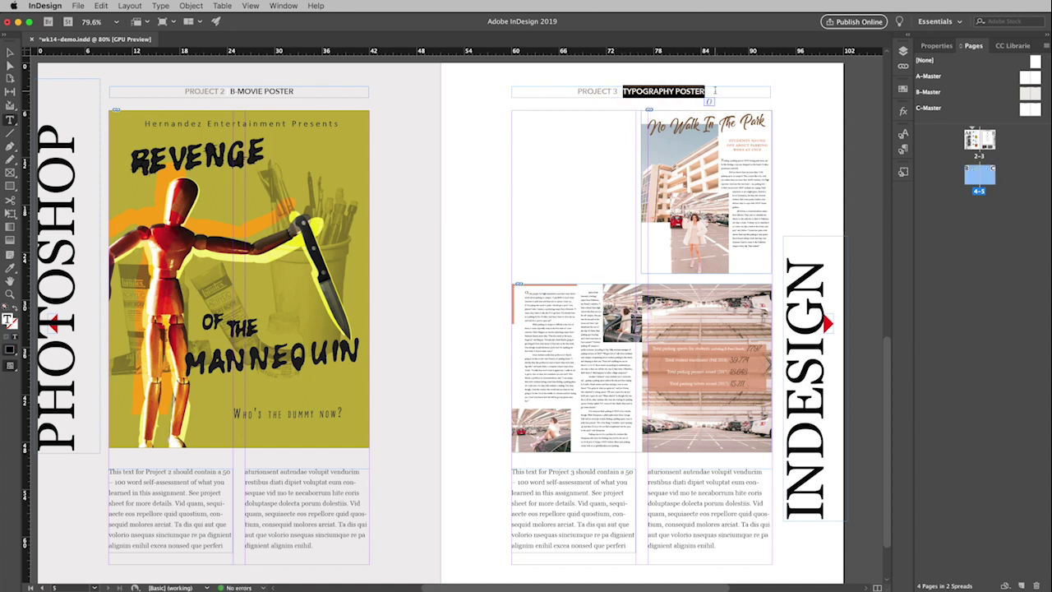
type("MULTI")
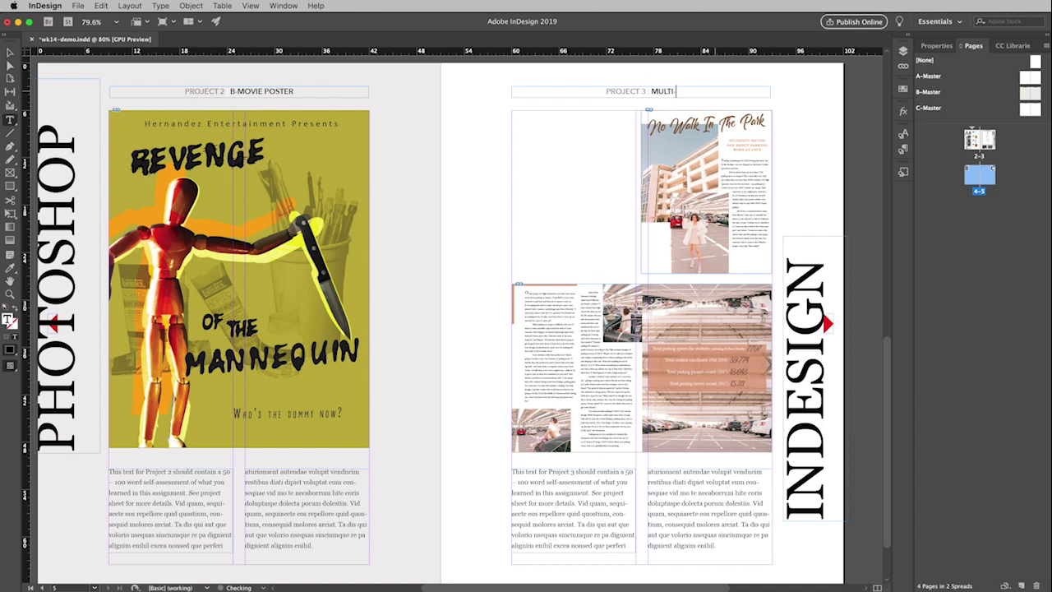
type("-PAGE LAYOUT")
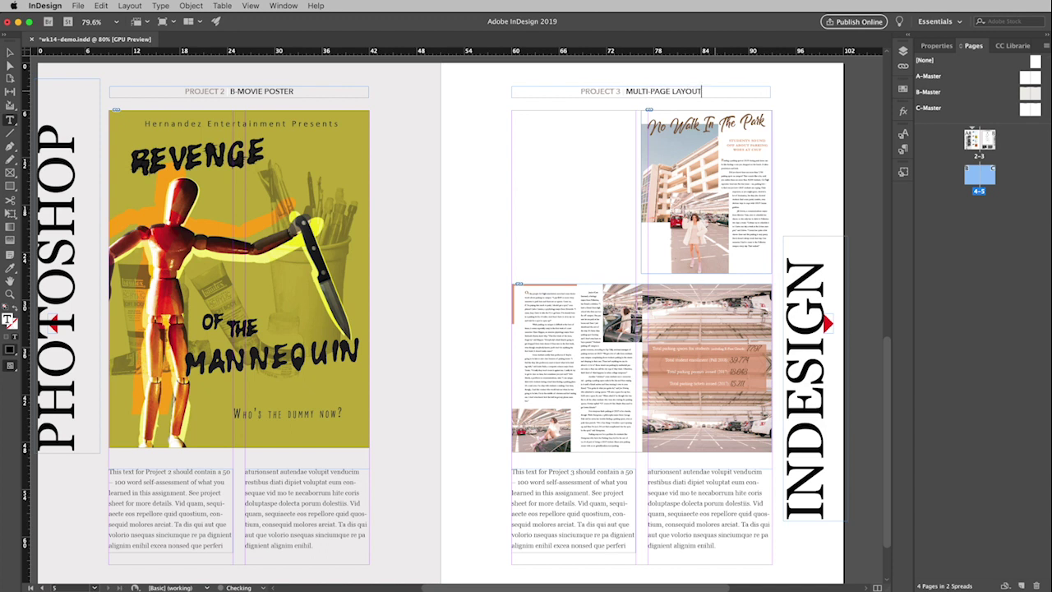
Place the cursor in the "PROJECT 1" subhead on page 2 and open the options of its subhead bold paragraph style.
left_click(861, 138)
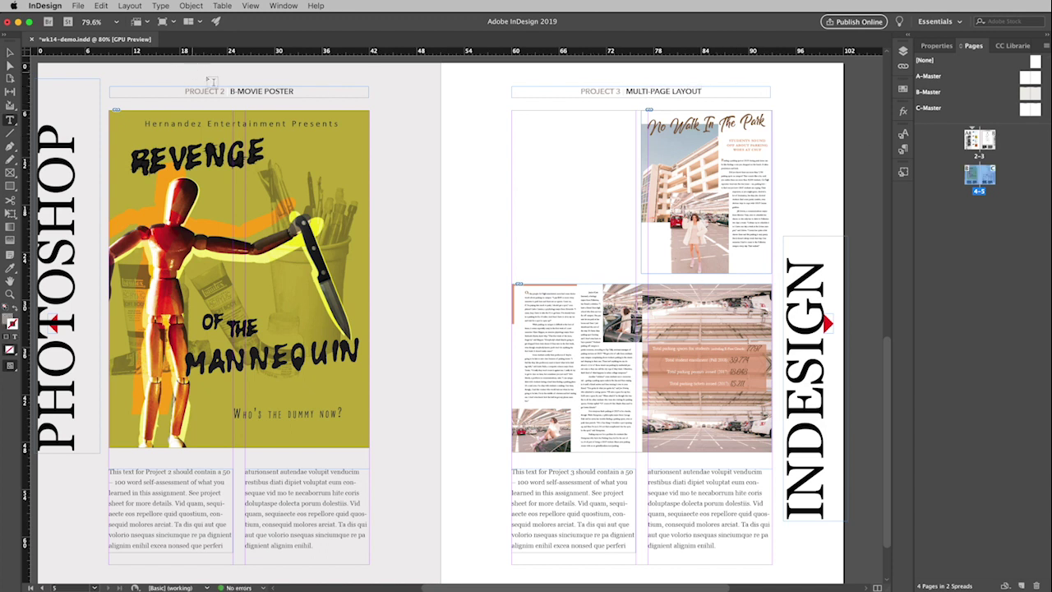
left_click_drag(892, 367, 902, 111)
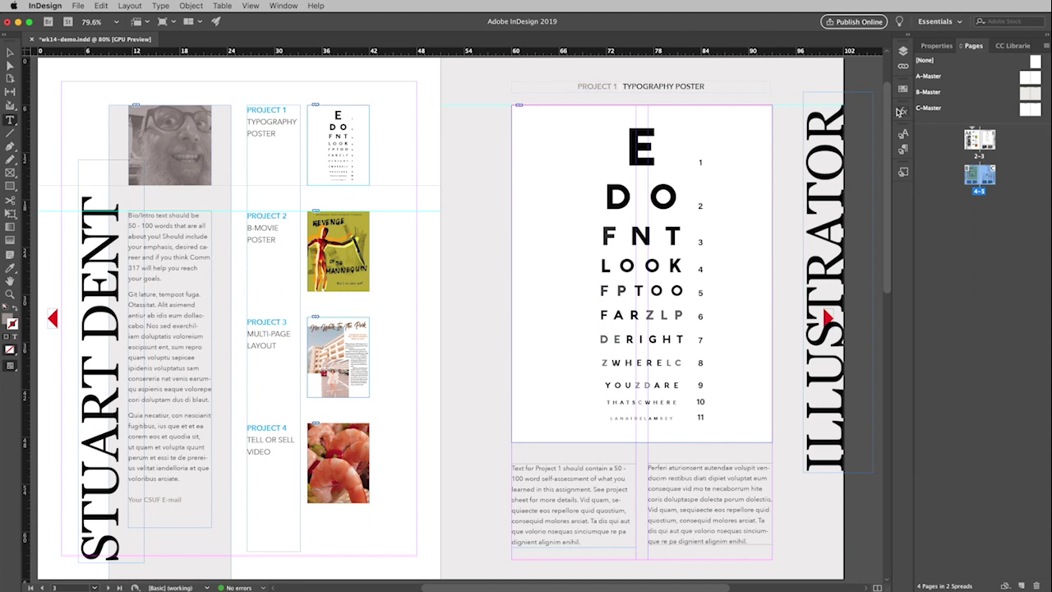
left_click(272, 109)
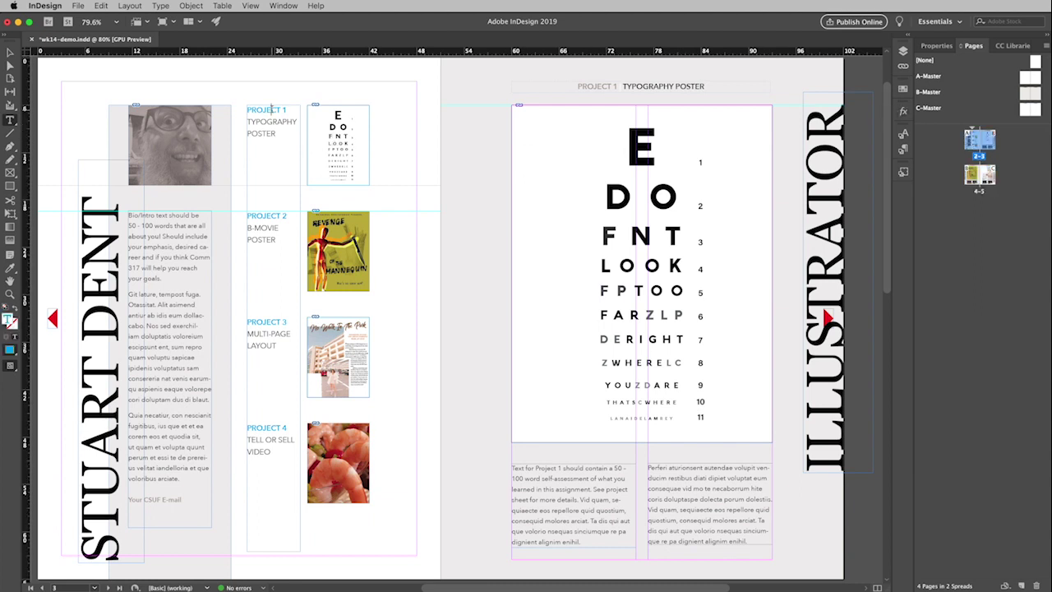
left_click(936, 46)
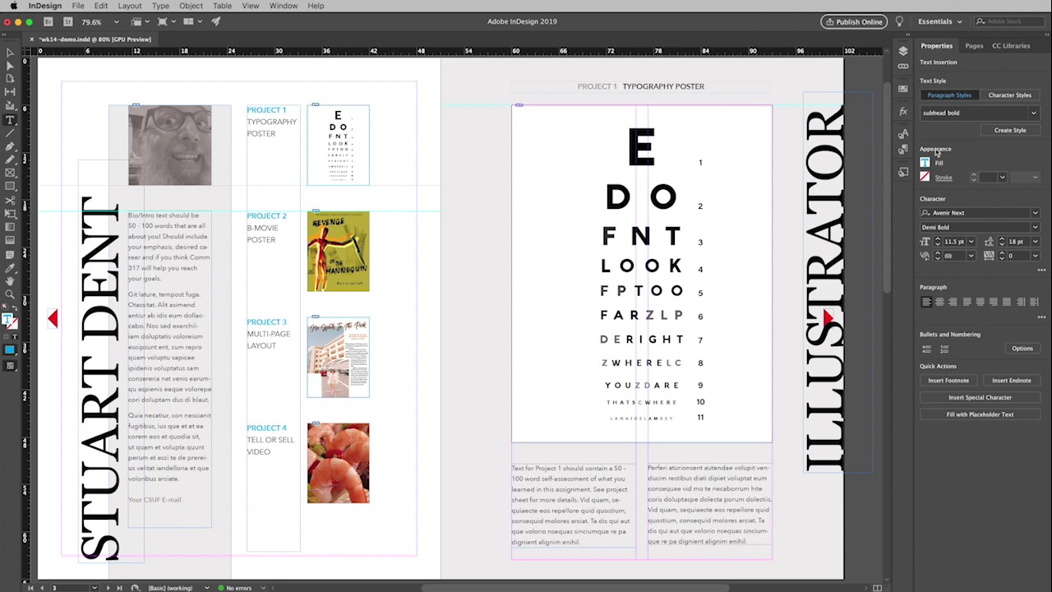
left_click(903, 150)
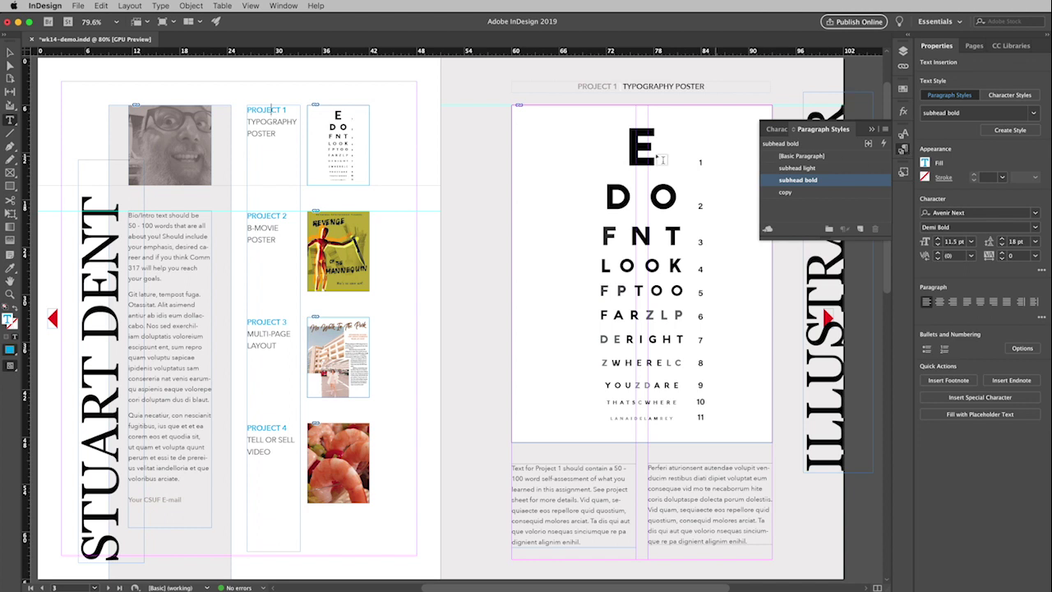
left_click(270, 109)
double_click(838, 180)
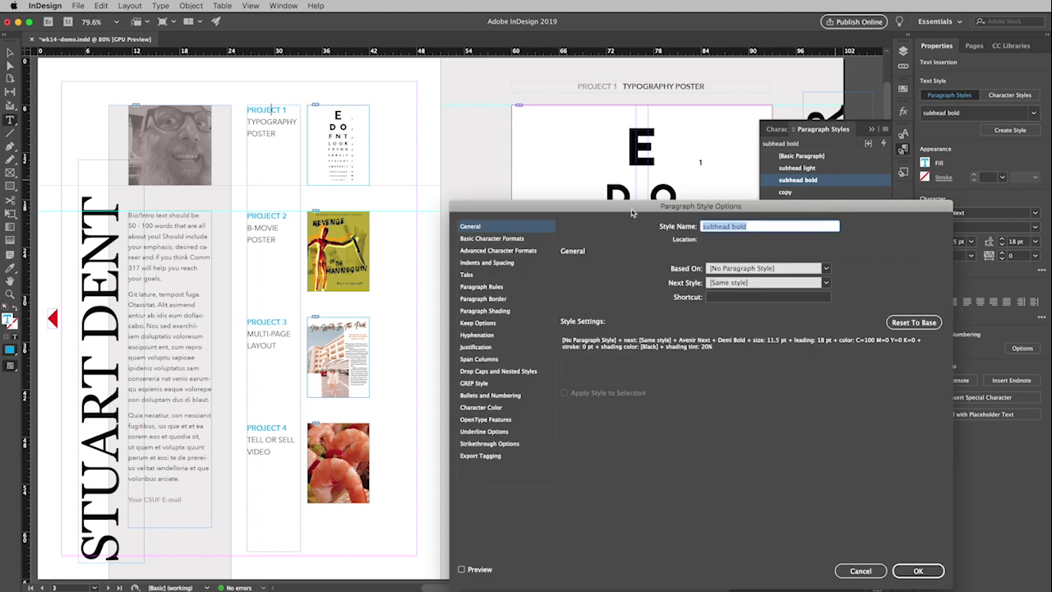
Set the subhead bold style's font style to Bold and turn on the preview.
left_click_drag(632, 212, 471, 107)
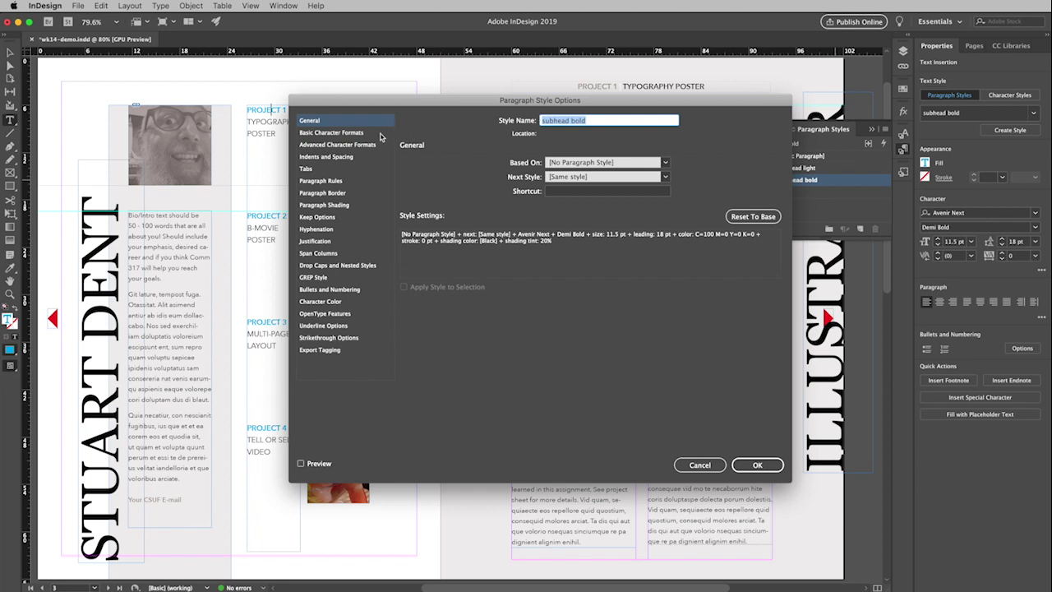
left_click(349, 134)
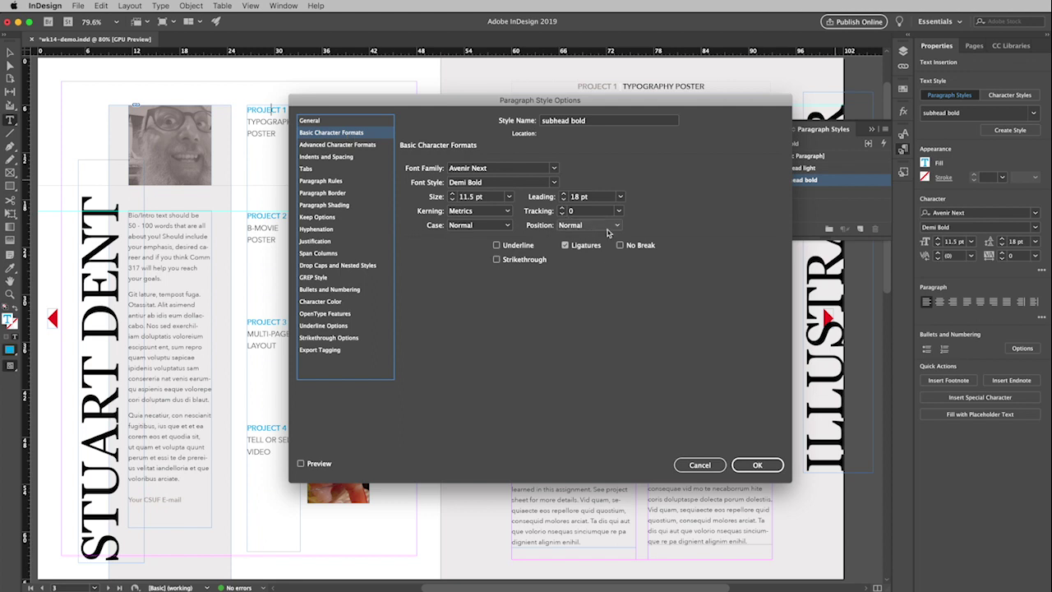
left_click(555, 183)
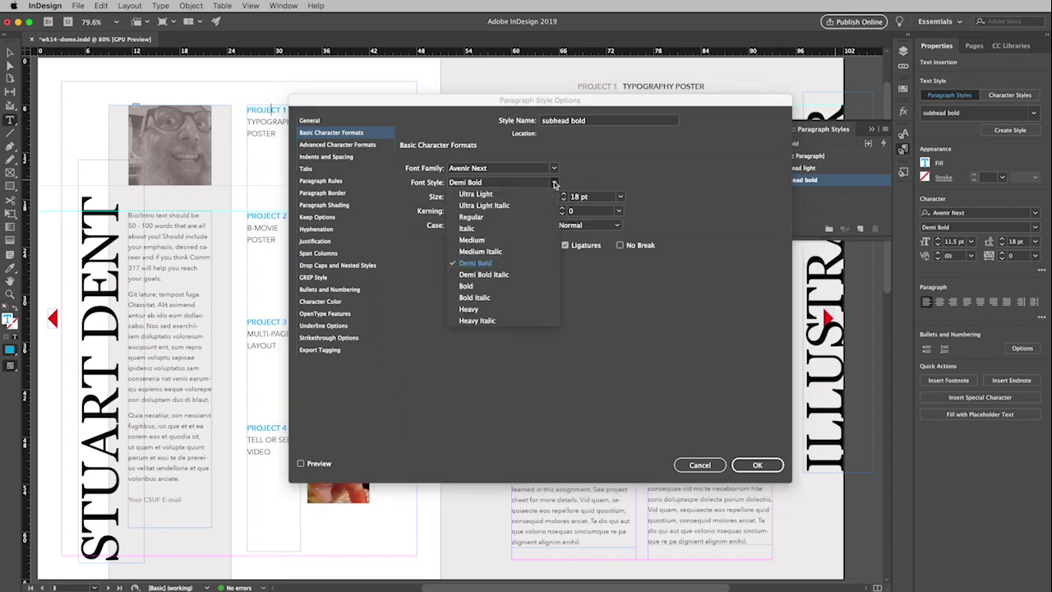
left_click(471, 286)
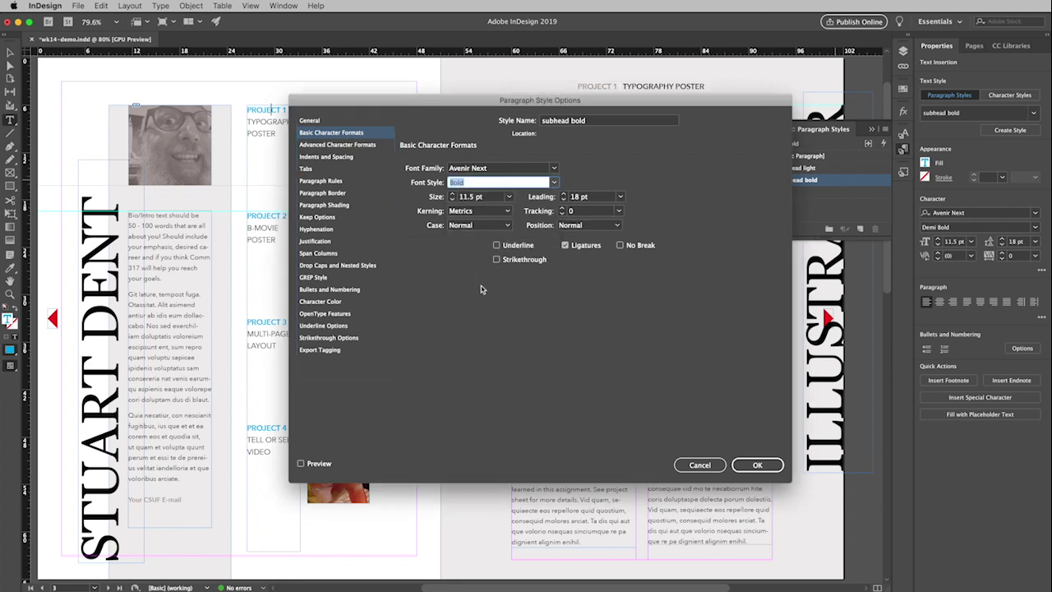
left_click(301, 464)
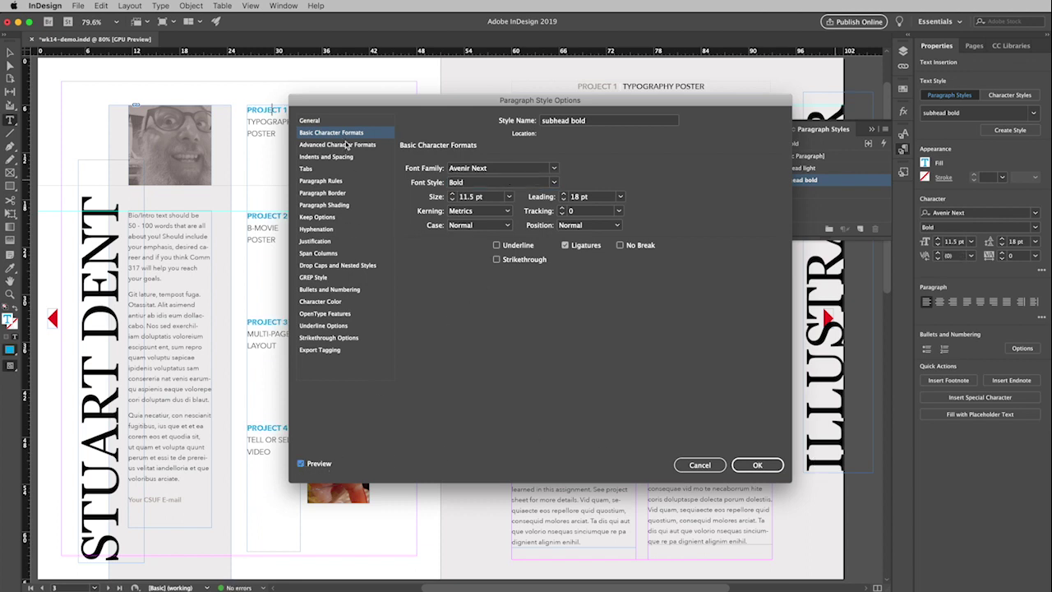
Set the subhead bold style's character color to Medium Gray and apply the style changes.
left_click(325, 306)
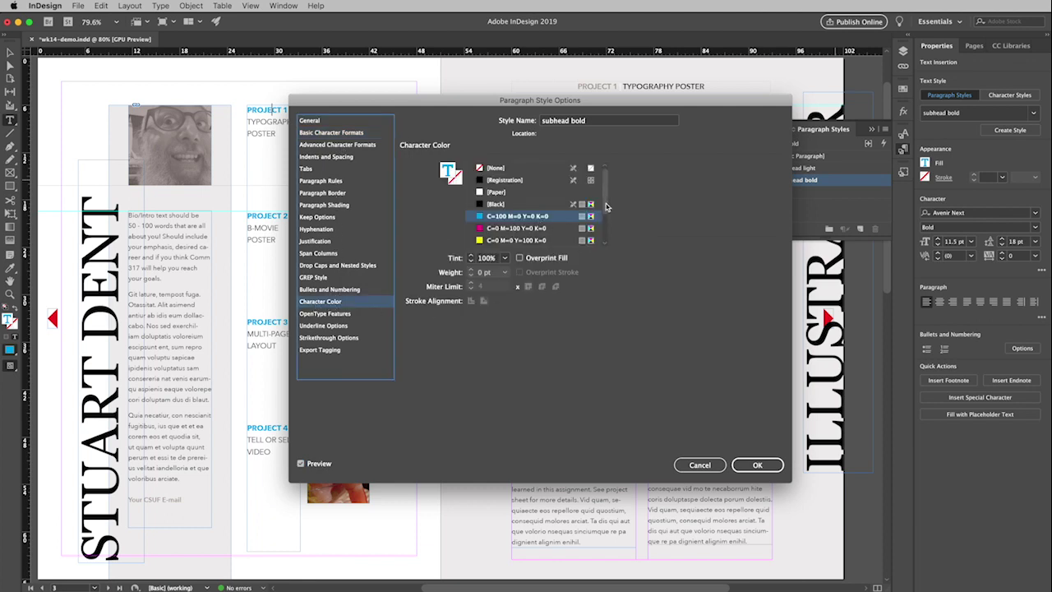
left_click_drag(609, 206, 610, 240)
left_click(492, 240)
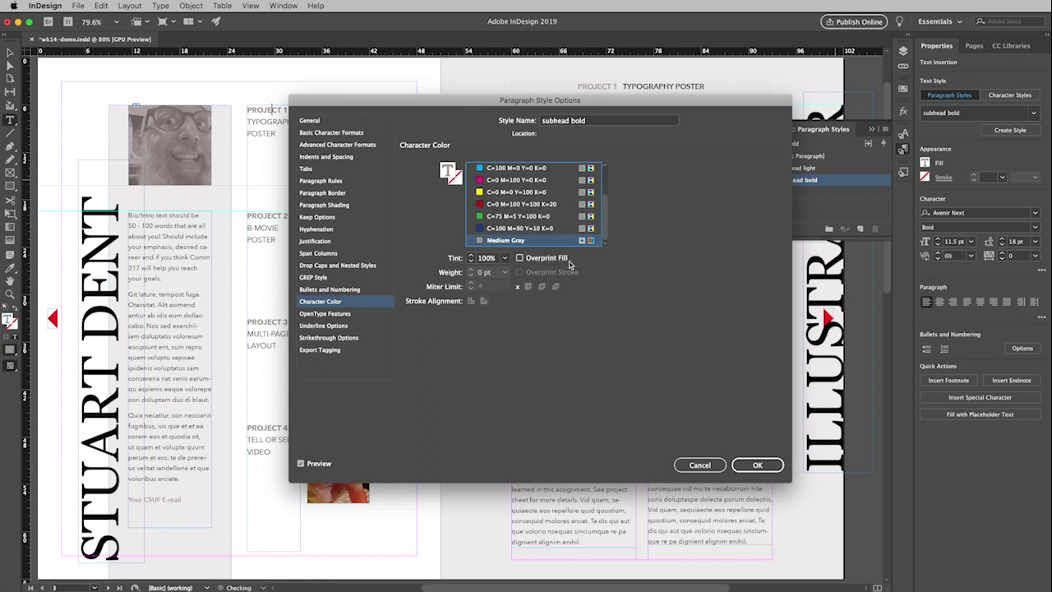
left_click(753, 464)
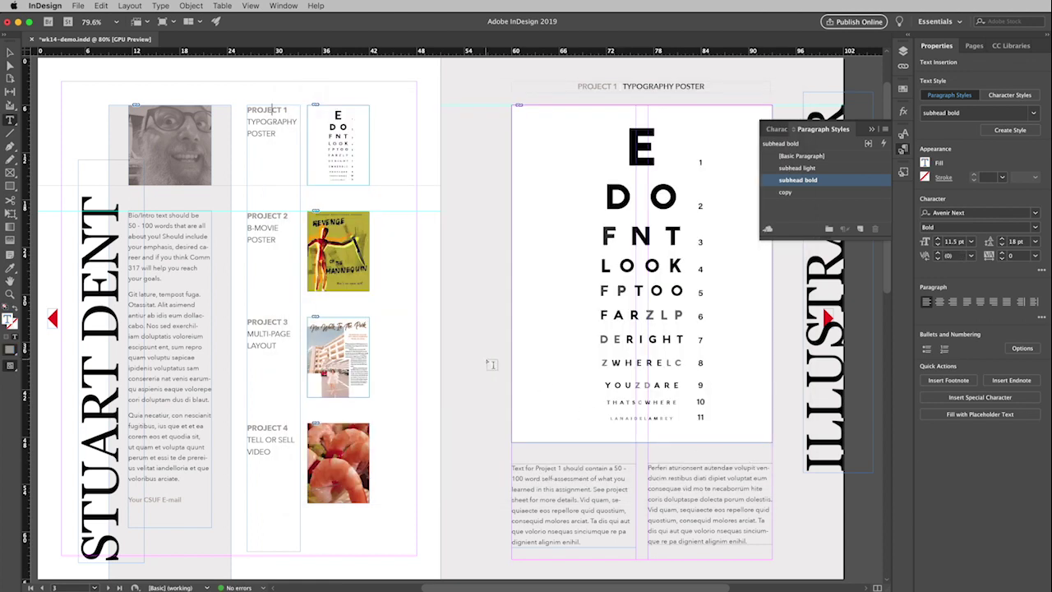
Select the four project thumbnails on page 2 and set their stroke color to Medium Gray.
left_click(10, 53)
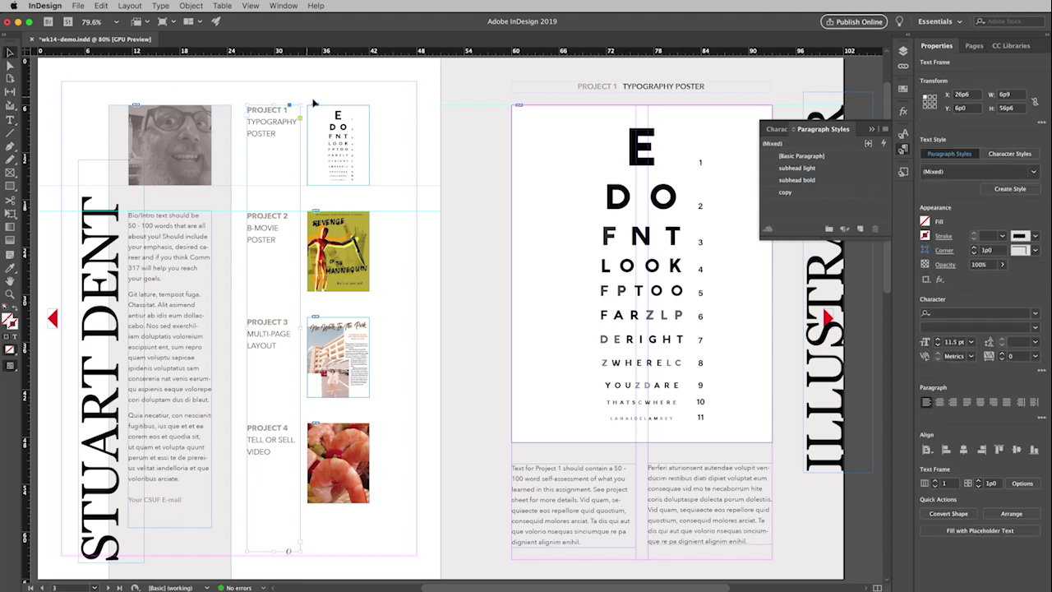
left_click(337, 125)
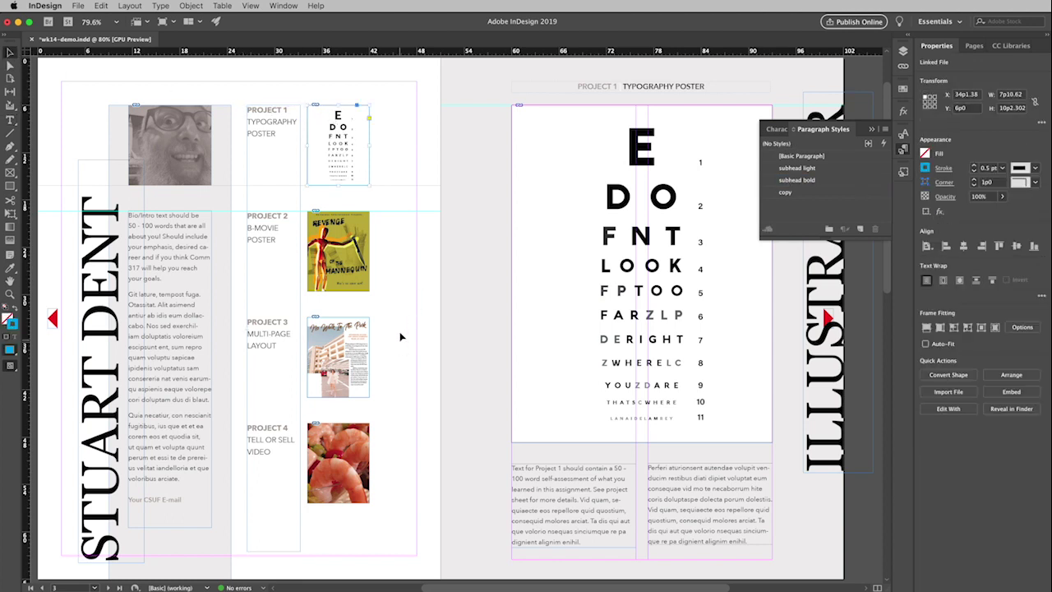
left_click(364, 289, "shift")
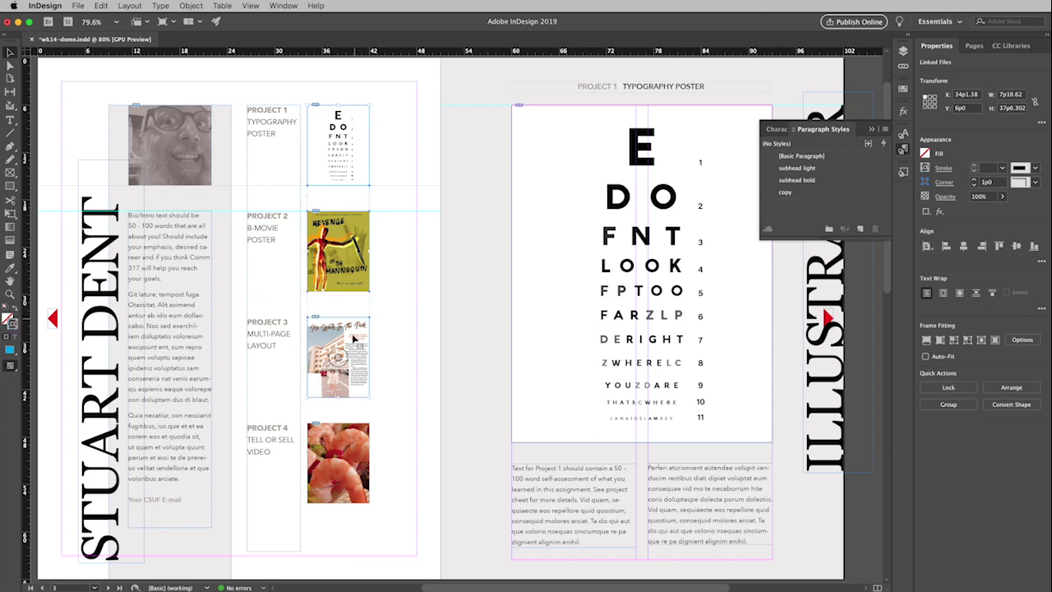
left_click(351, 428, "shift")
left_click(926, 169)
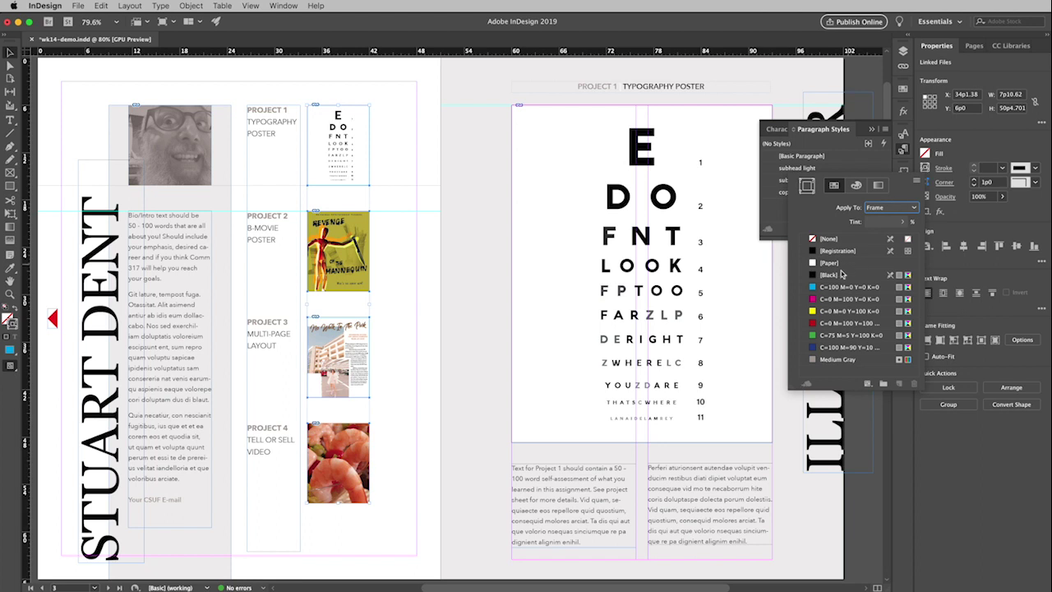
left_click(826, 359)
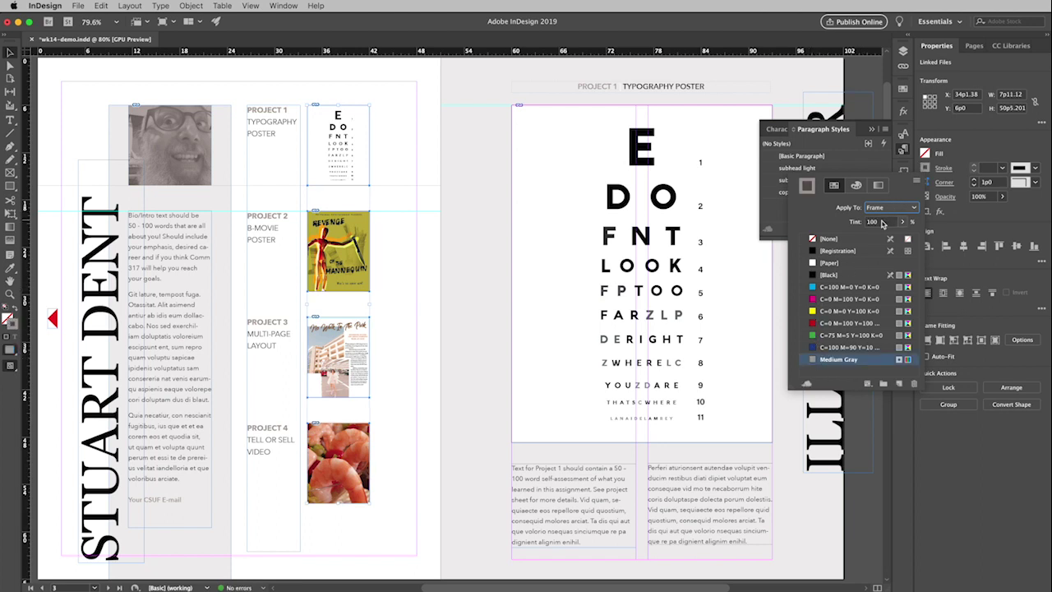
Set the thumbnails' stroke tint to 50%, deselect them, and view the spread without guides and frame edges.
double_click(882, 221)
type("50")
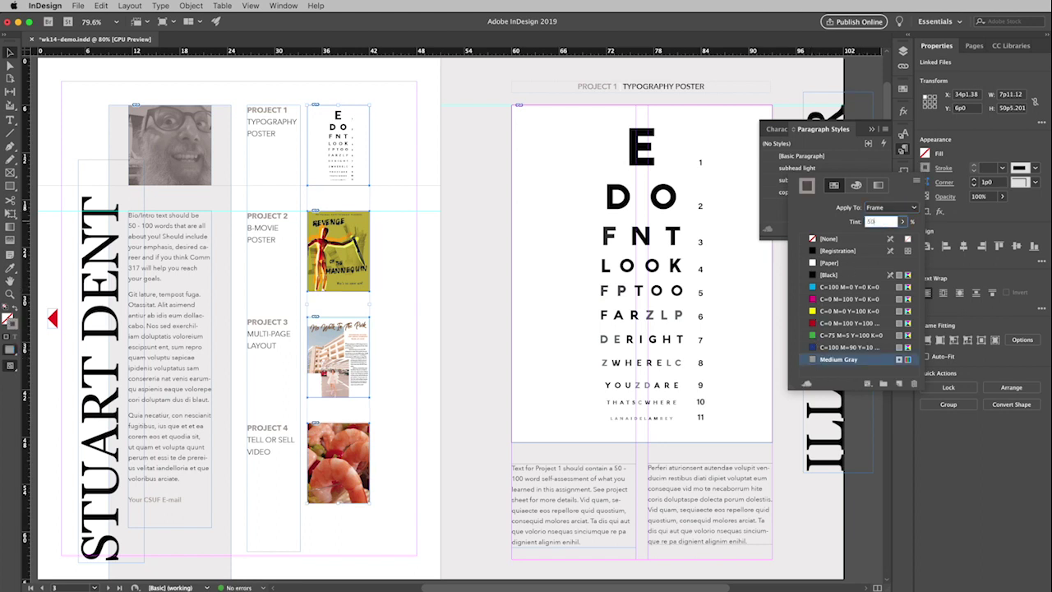
key("Return")
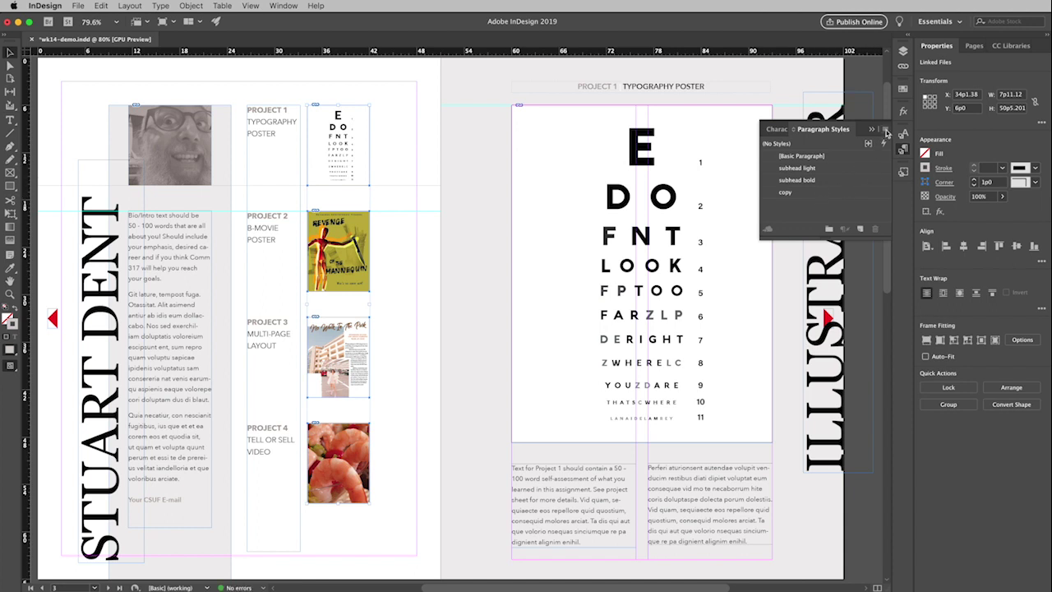
left_click(885, 133)
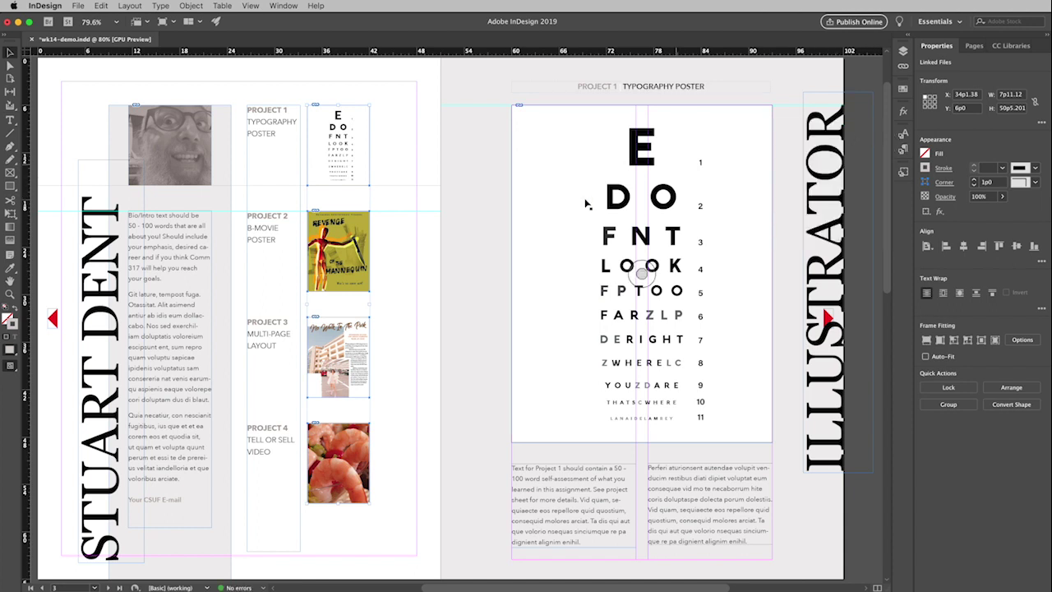
left_click(436, 243)
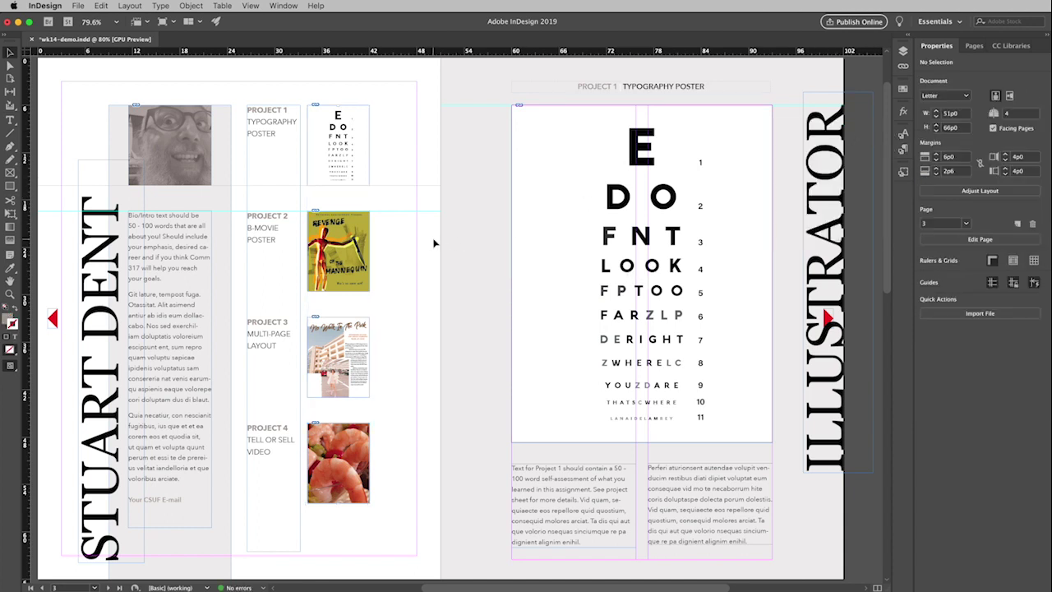
key("w")
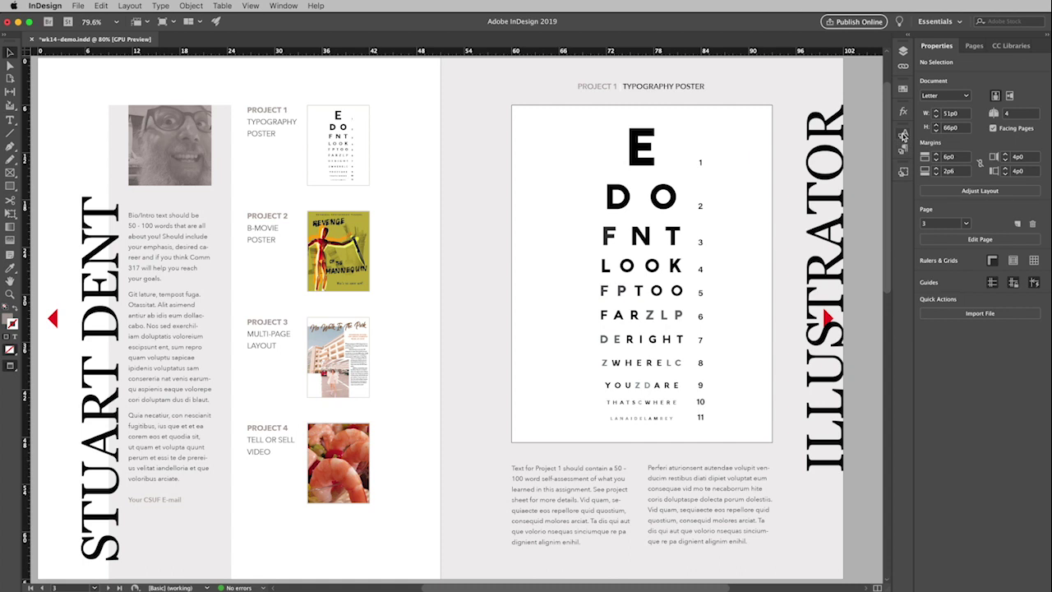
Create a new character style and name it "heads".
left_click(904, 135)
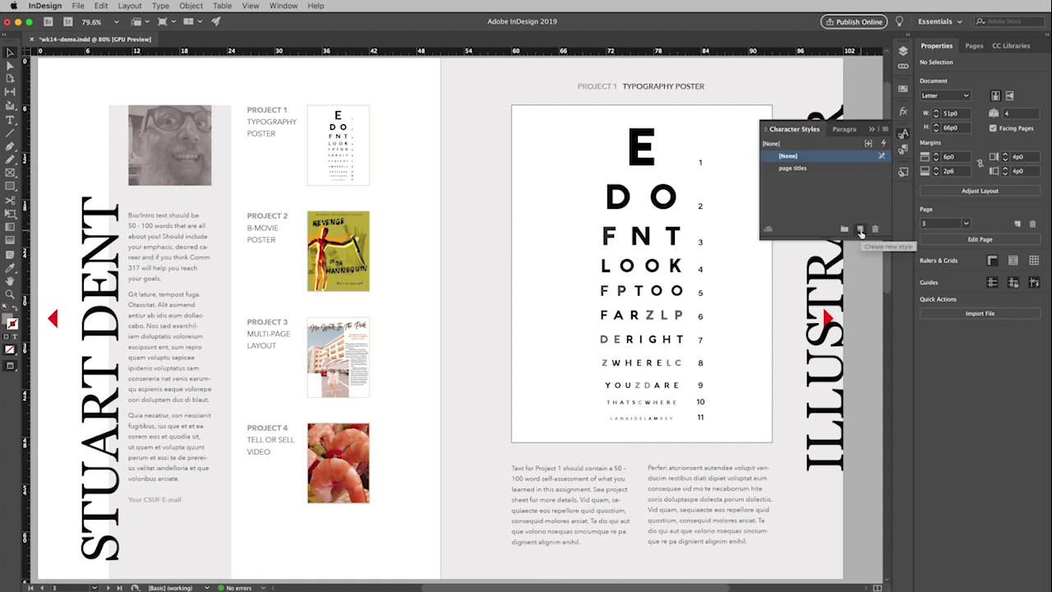
left_click(861, 231)
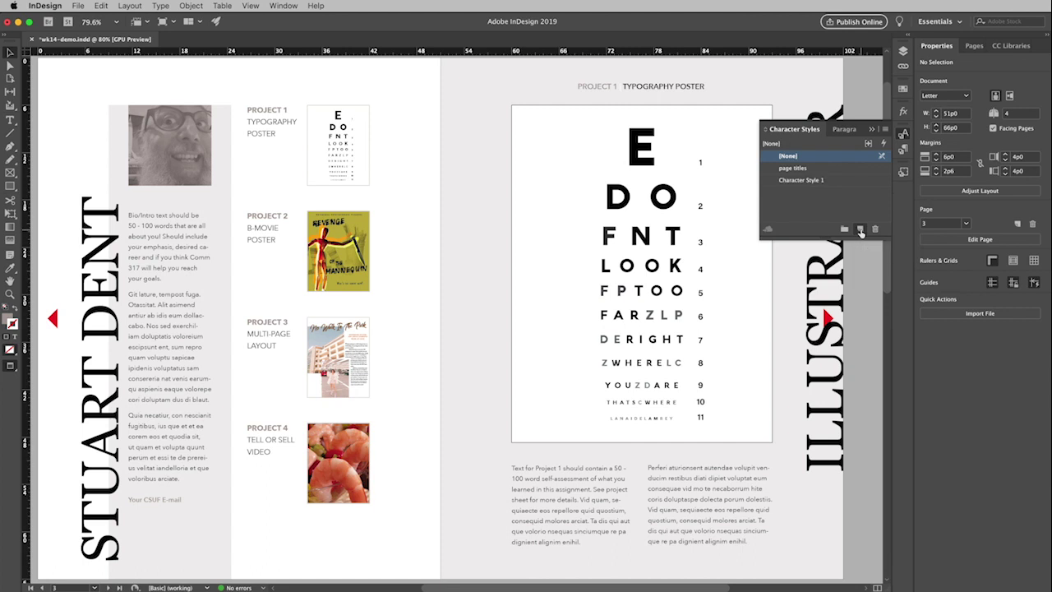
double_click(802, 185)
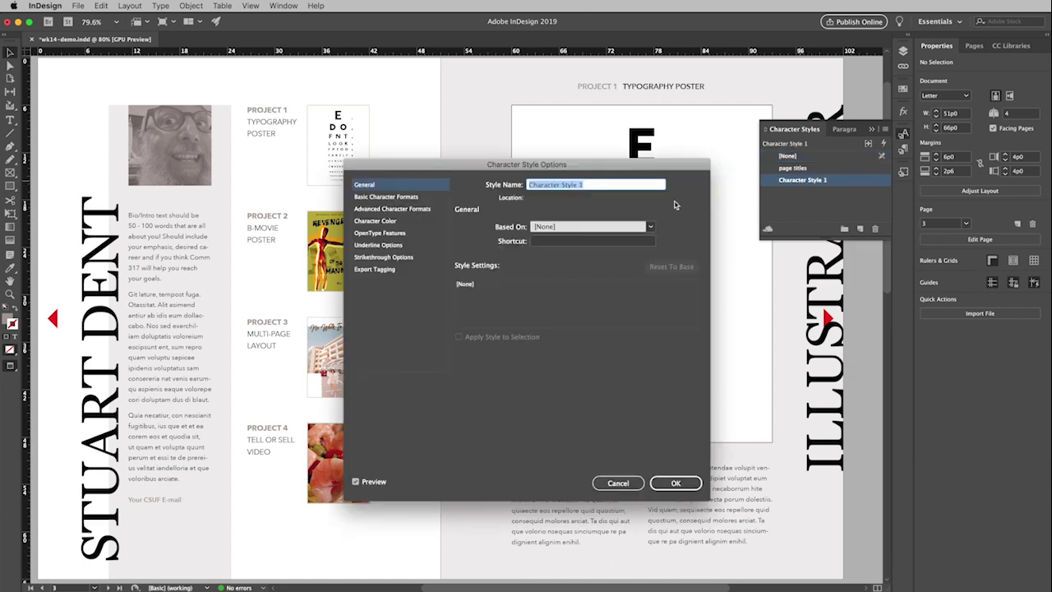
type("heads")
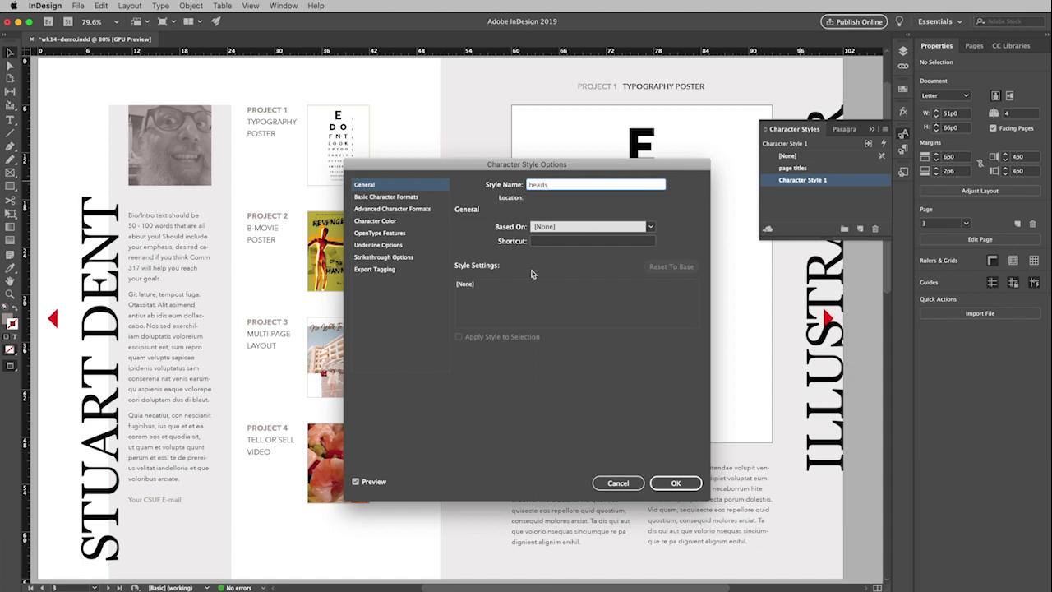
Set the heads character style's font family to Avenir Next and its font style to Medium.
left_click(382, 197)
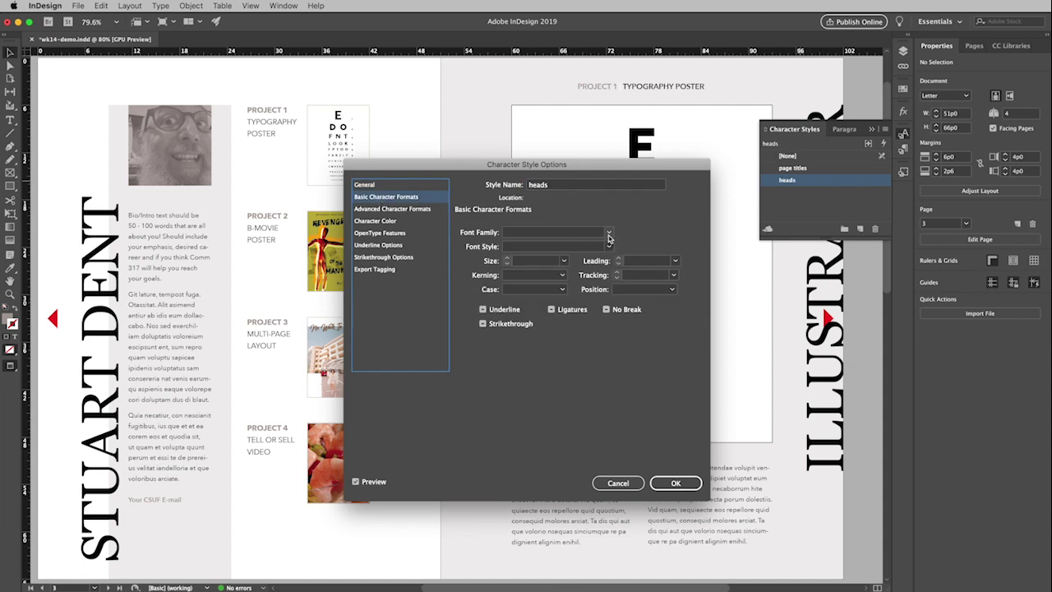
left_click(609, 233)
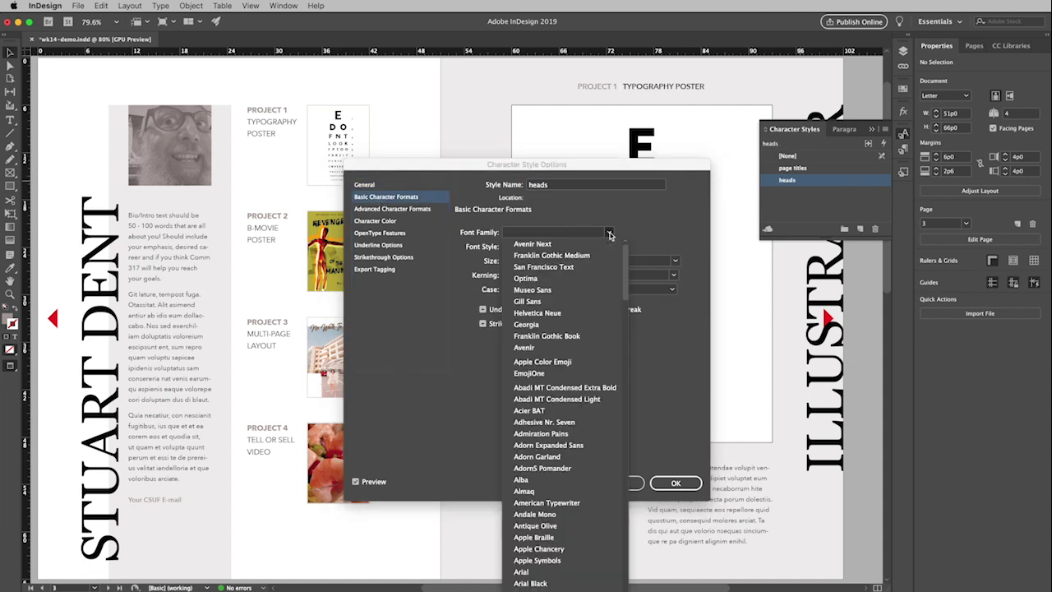
left_click(562, 247)
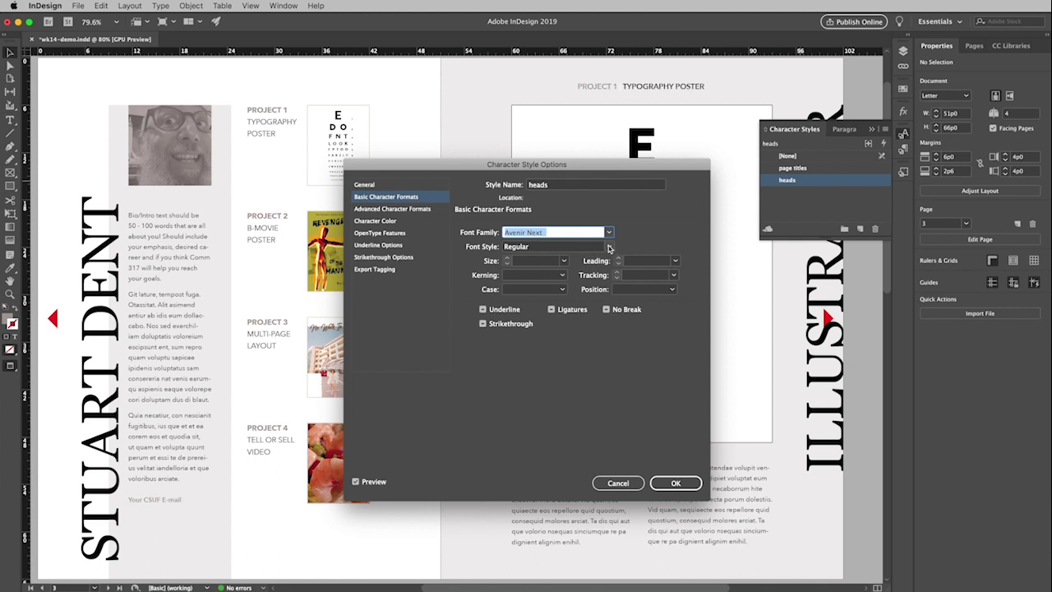
left_click(609, 248)
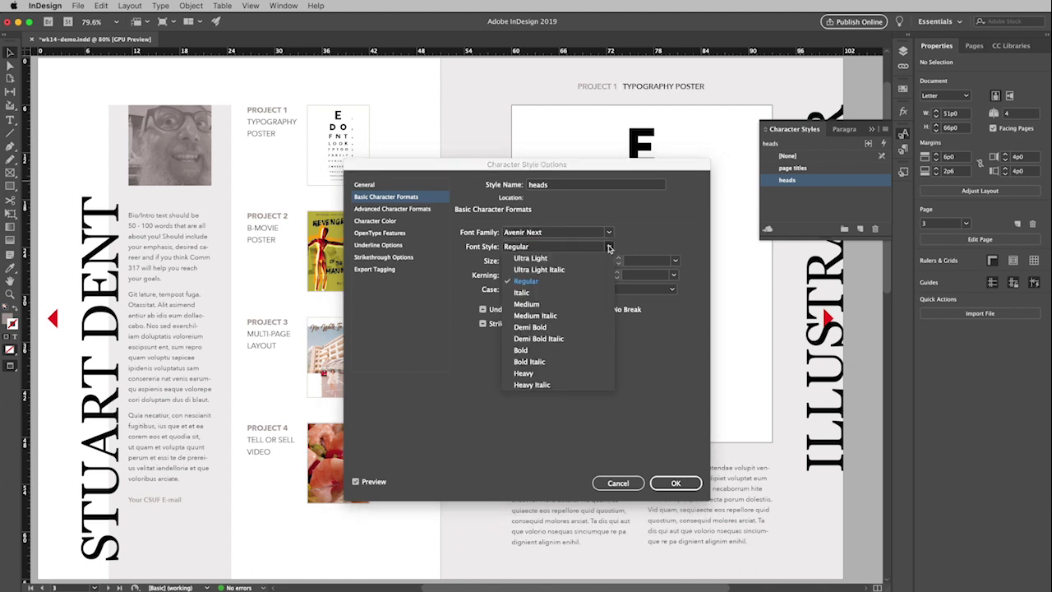
left_click(527, 304)
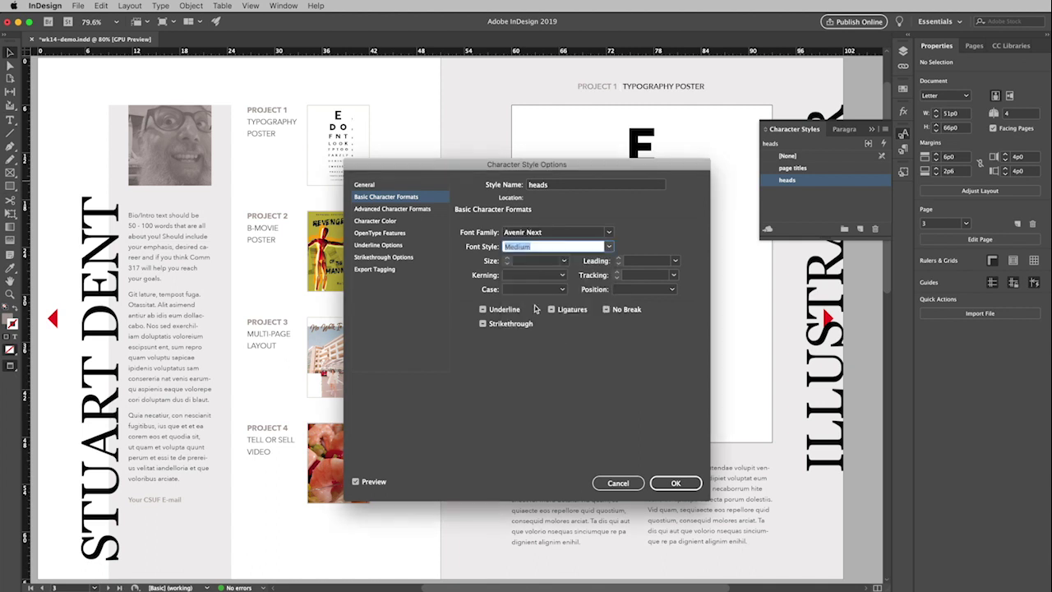
Set the heads character style's font size to 90 pt.
left_click(526, 263)
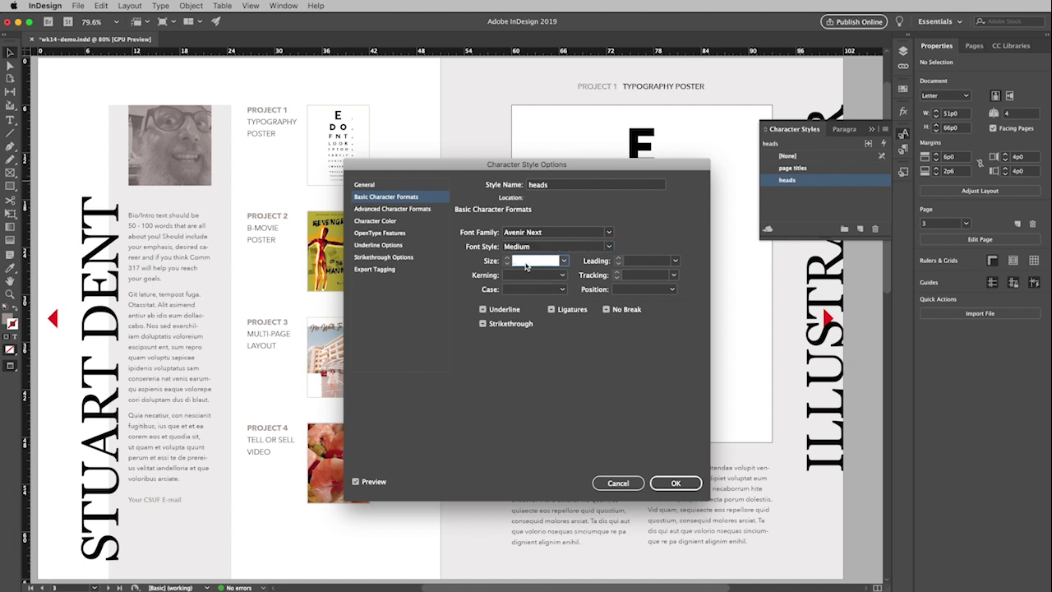
type("6")
type("0")
key("Tab")
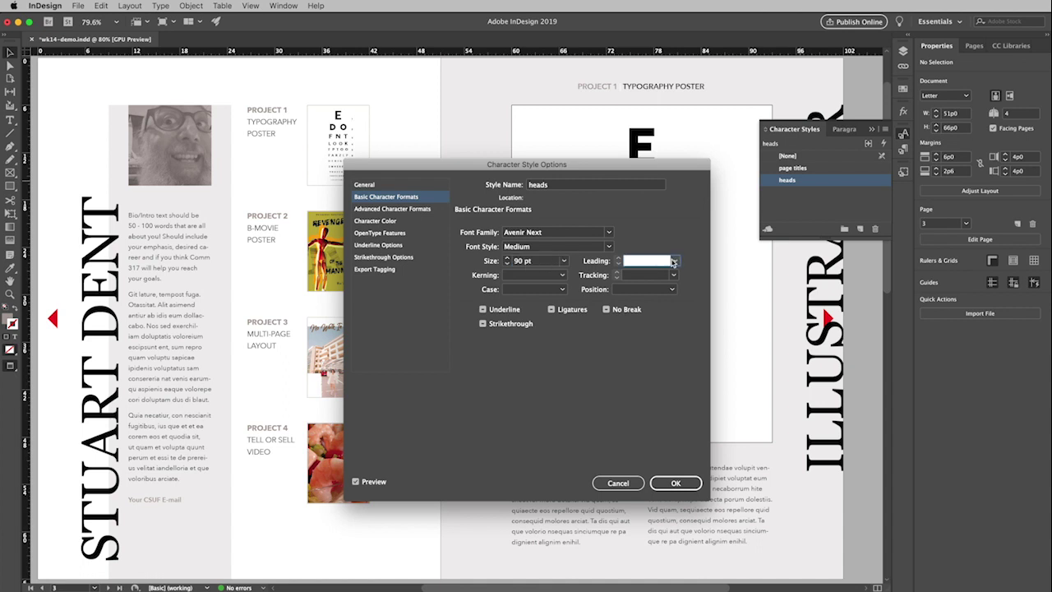
Set the heads character style's fill color to Medium Gray with a 20% tint.
left_click(383, 221)
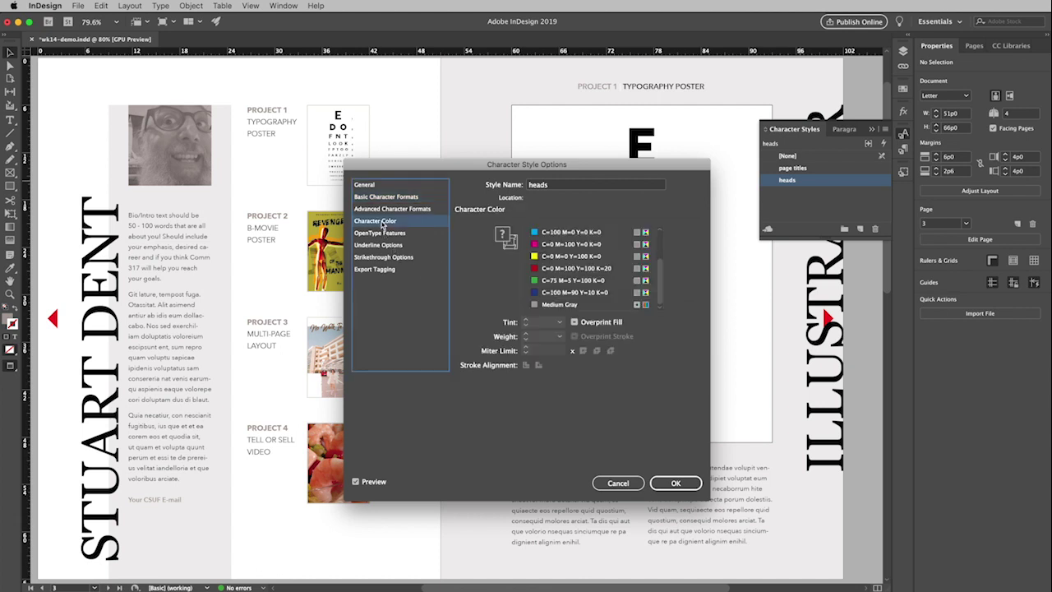
left_click(535, 305)
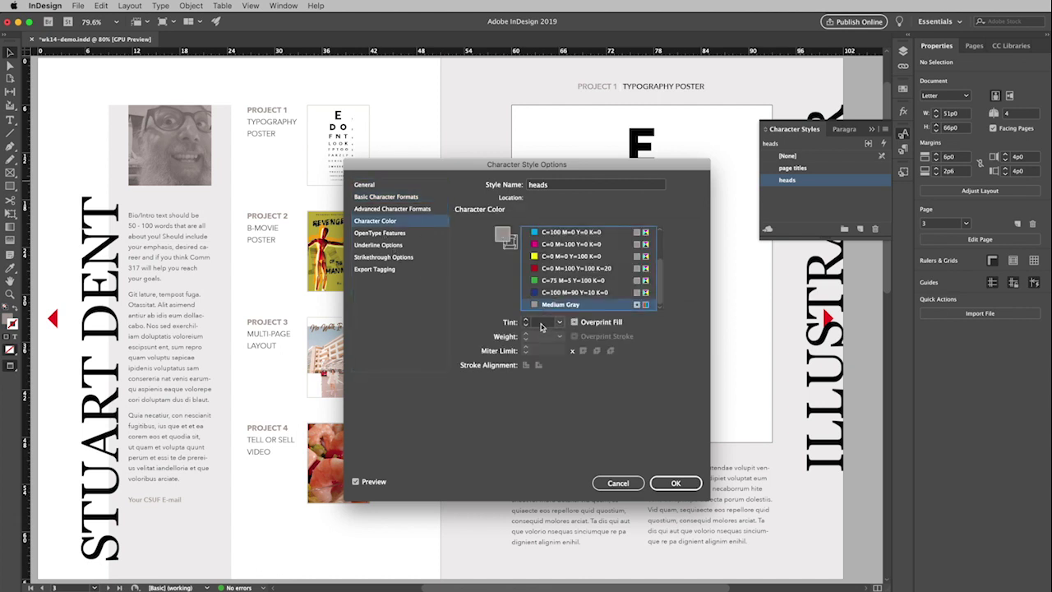
left_click(542, 324)
type("20")
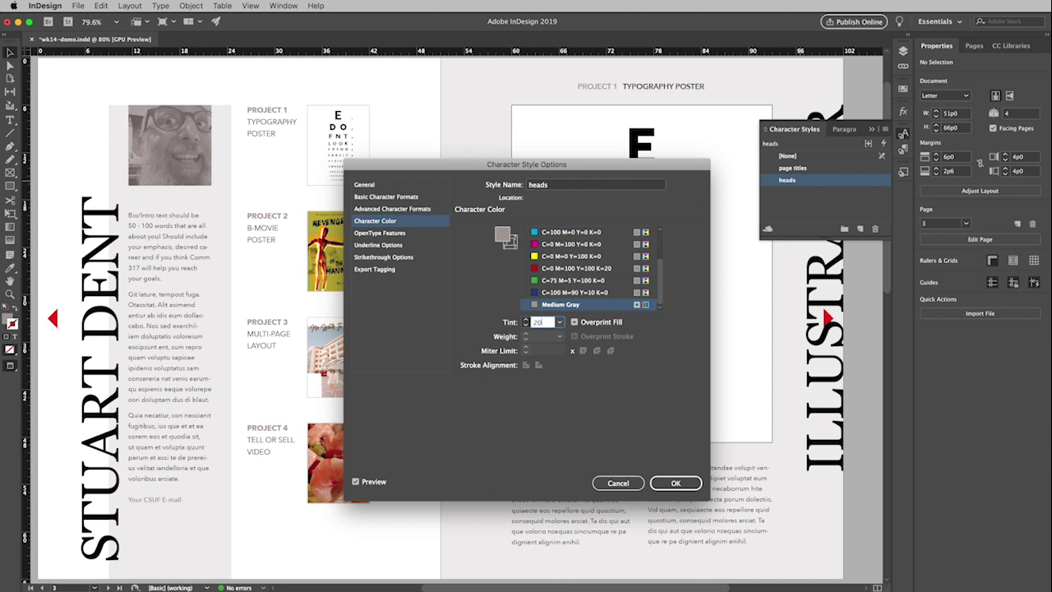
key("Tab")
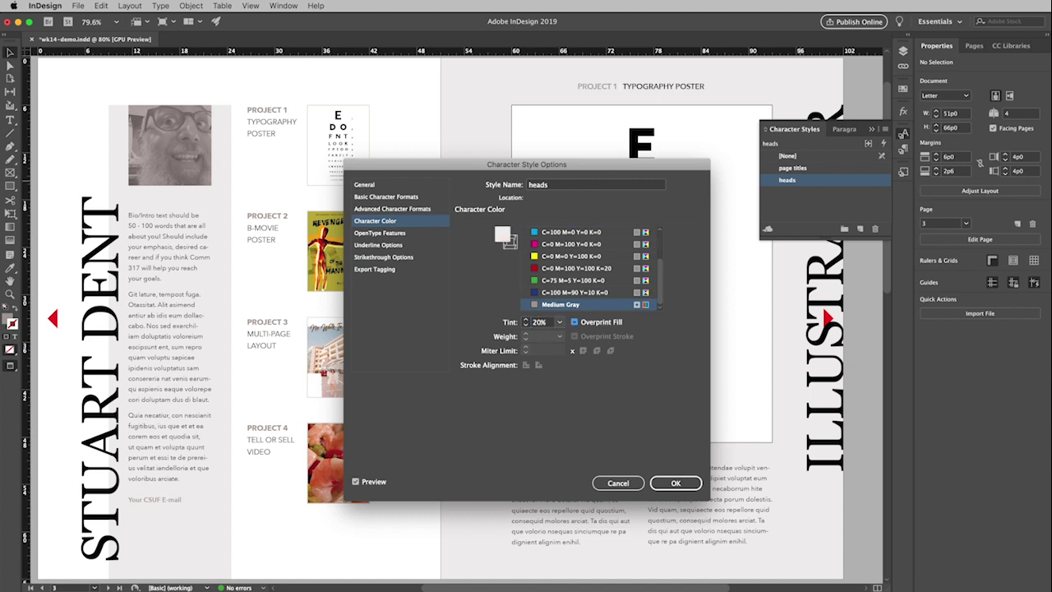
Set the heads character style's stroke color to None and save the style.
left_click(509, 241)
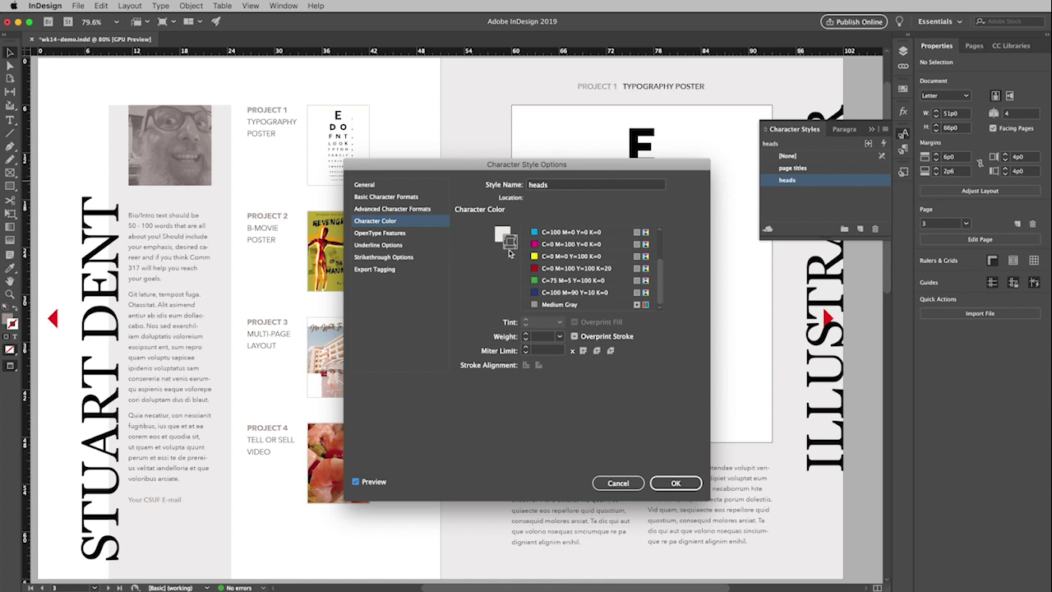
left_click_drag(660, 280, 664, 232)
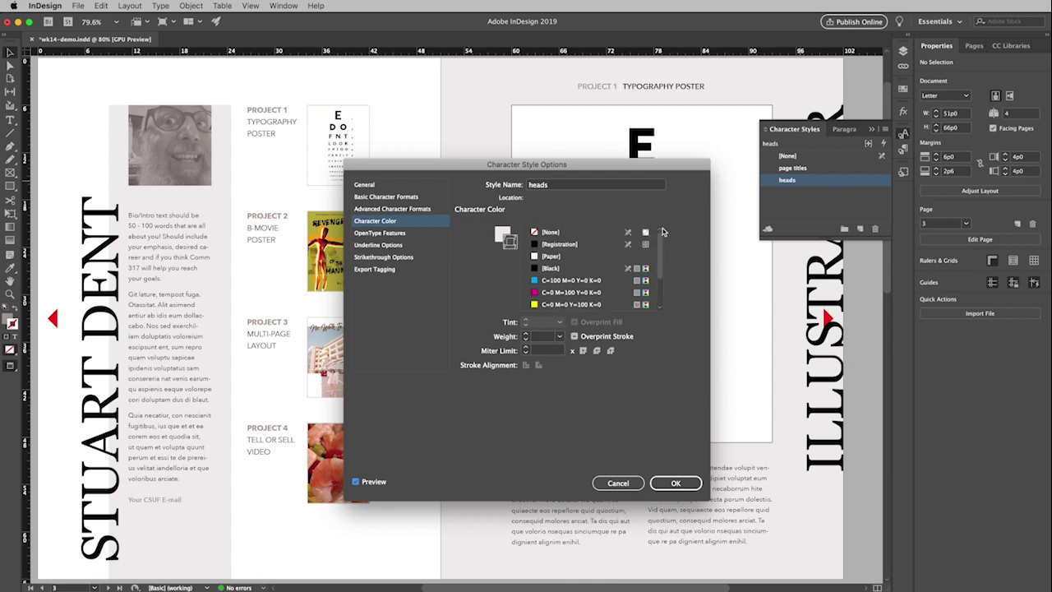
left_click(549, 233)
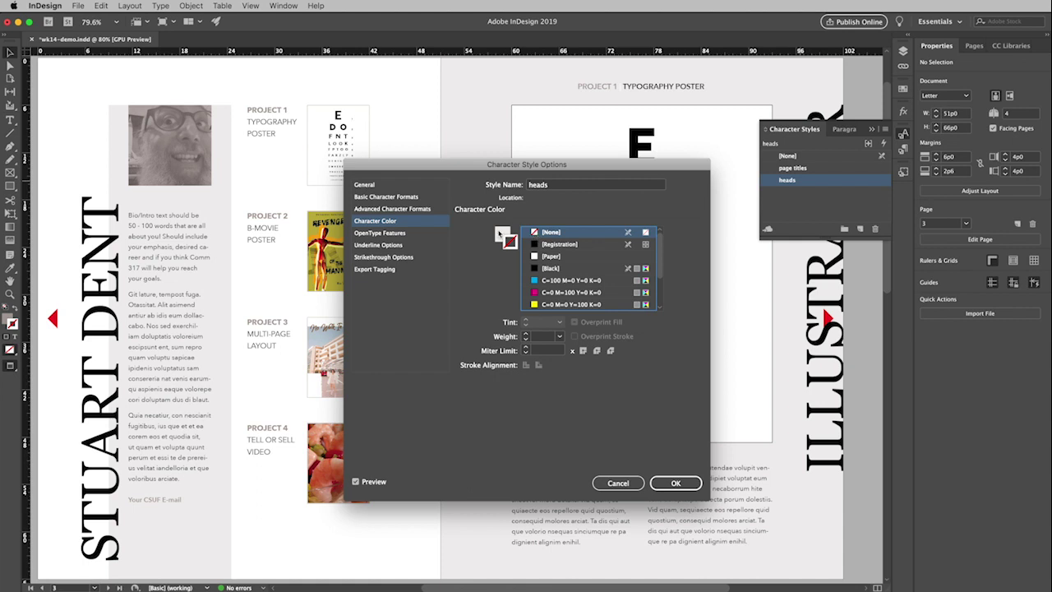
left_click(499, 234)
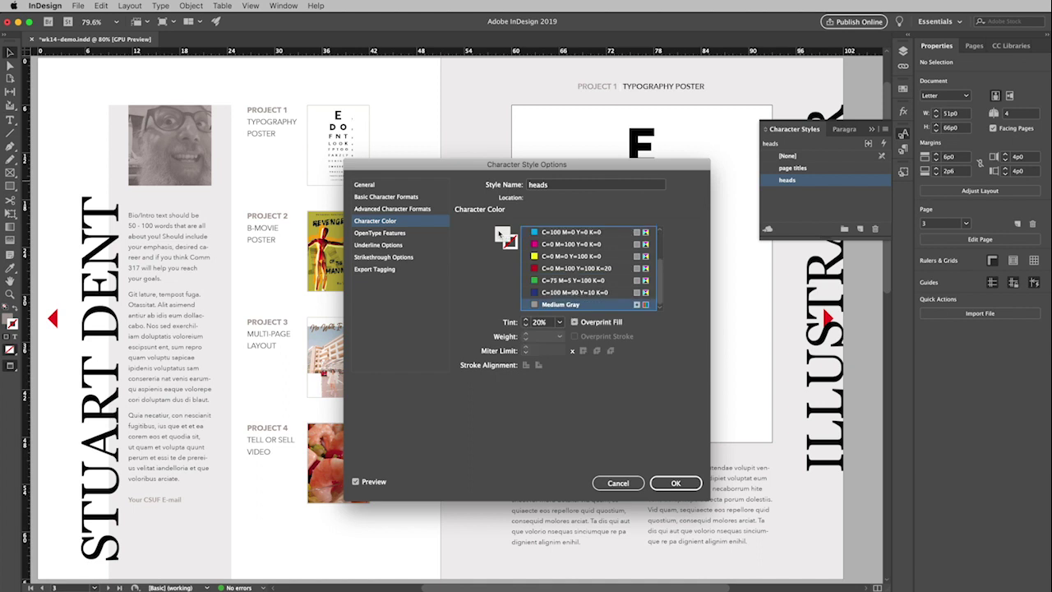
left_click(675, 484)
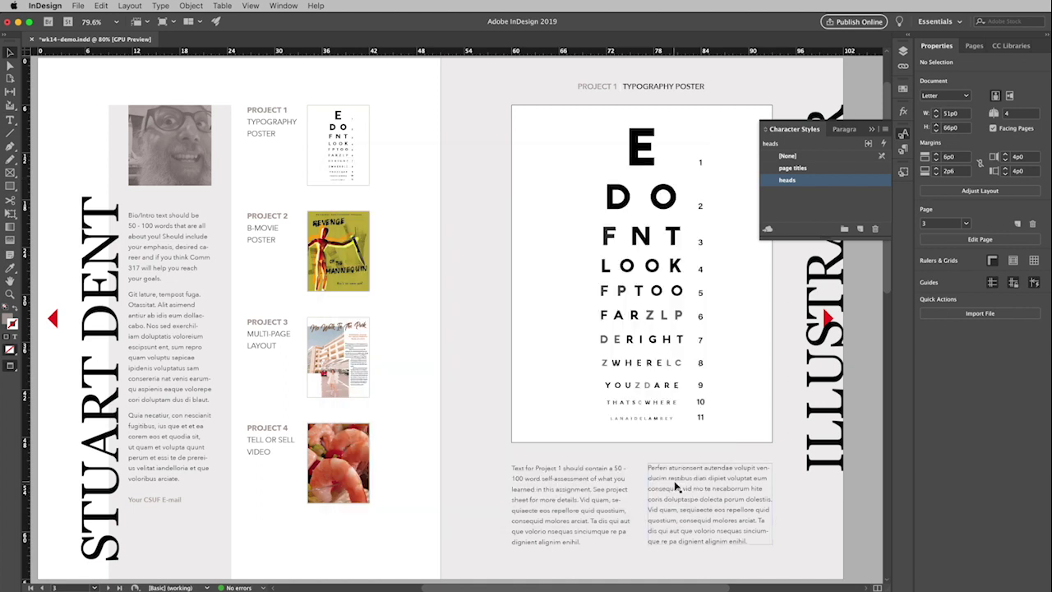
Apply the heads character style to the left page's large vertical title and set its blending mode to Multiply.
left_click(97, 293)
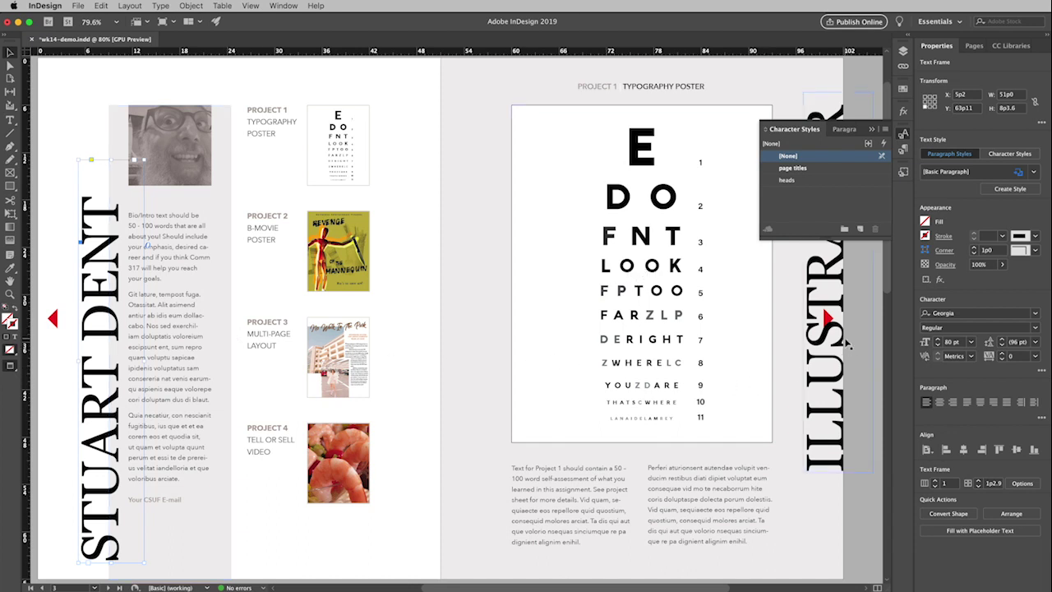
left_click(828, 181)
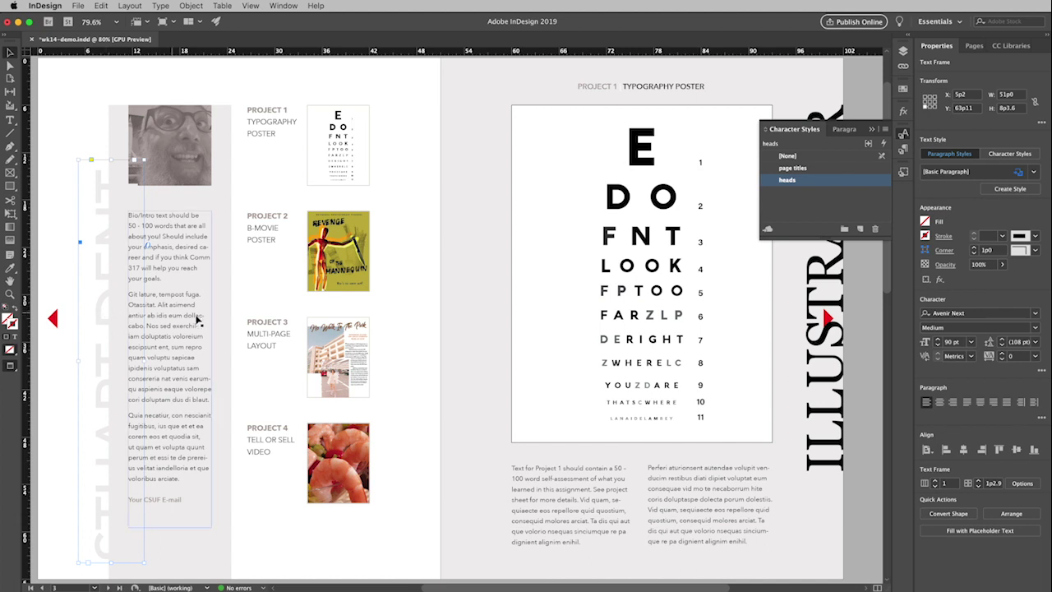
left_click(904, 111)
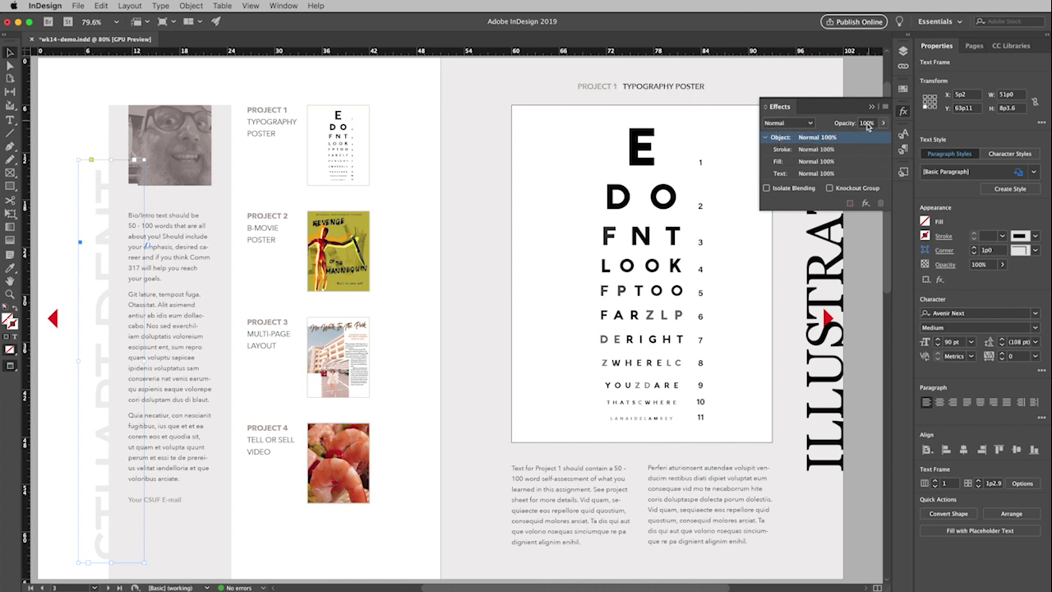
left_click(811, 123)
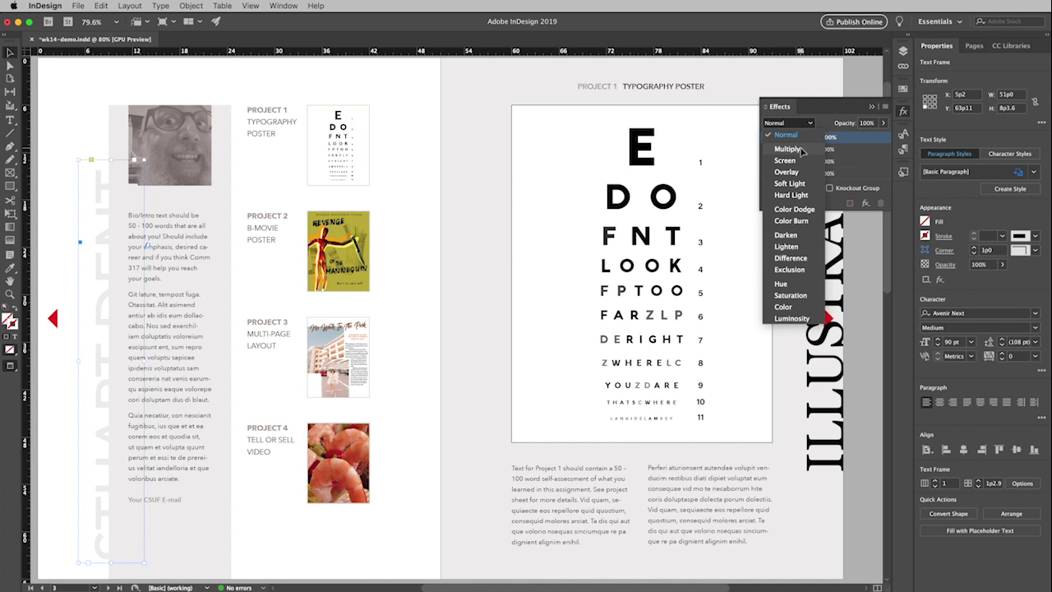
left_click(801, 150)
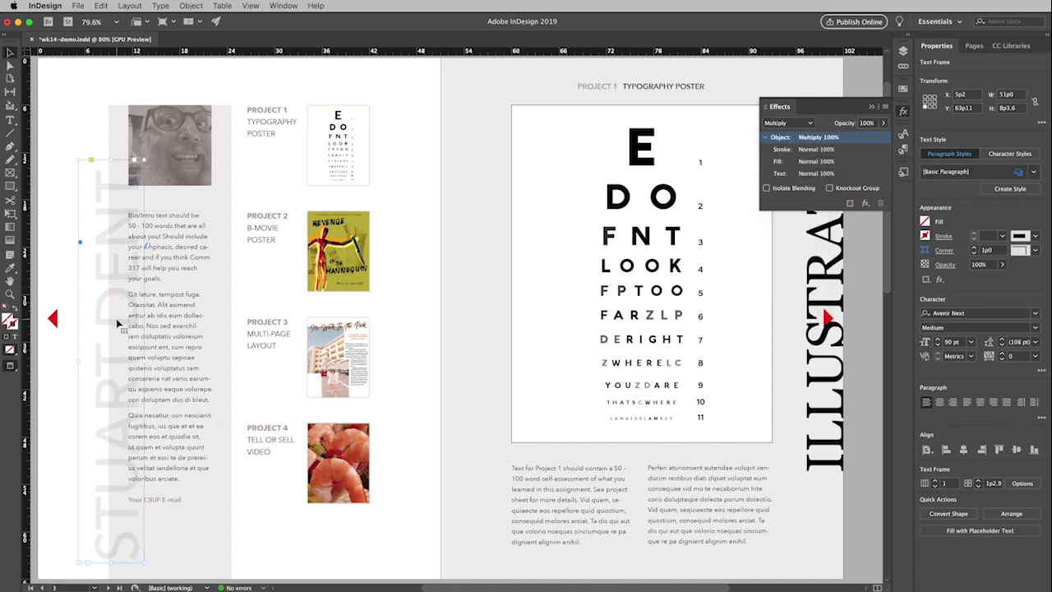
Move the left page's vertical title frame to X 3p0 and Y 63p7.151, partly overlapping the gray bio column.
left_click_drag(115, 323, 102, 319)
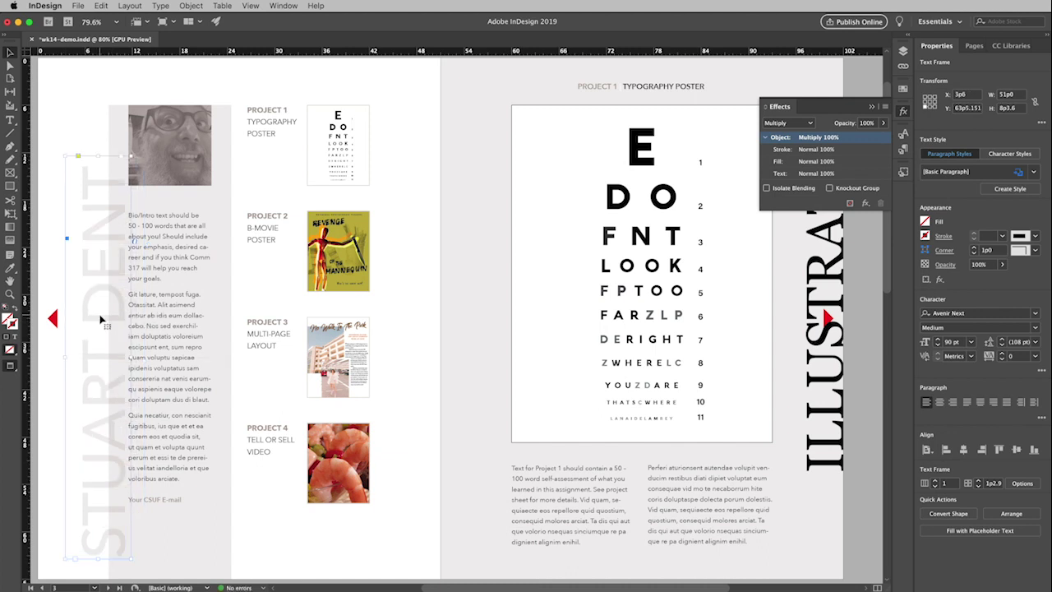
key("Left")
key("Left")
key("Left")
key("Left")
key("Left")
key("Left")
key("Down")
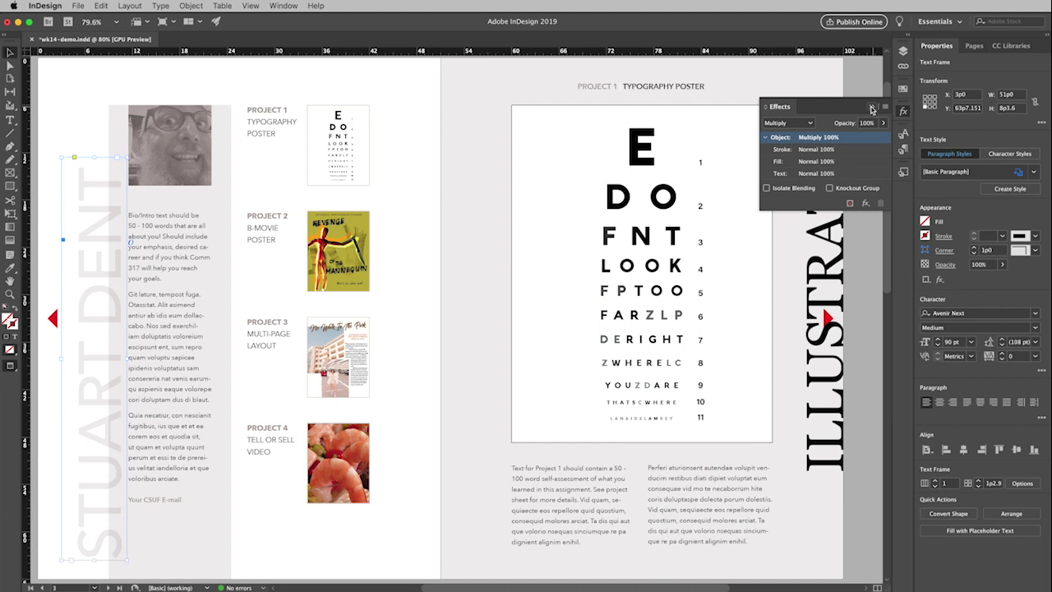
left_click(872, 109)
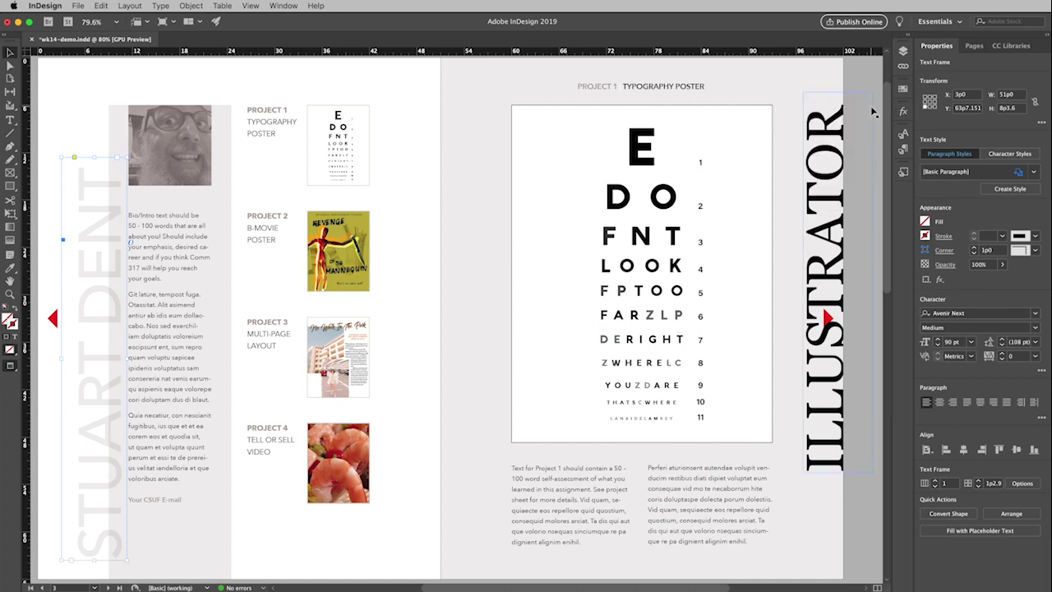
Create an object style named "multiply" from the selected title frame, checking that its Transparency settings include the Multiply mode.
left_click(903, 172)
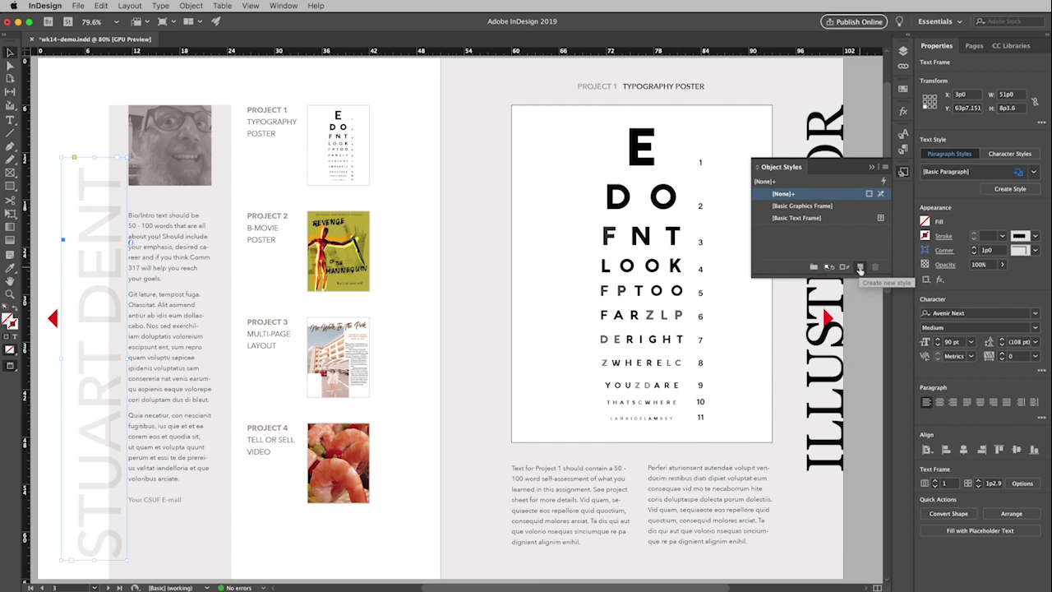
left_click(860, 268)
left_click(794, 231)
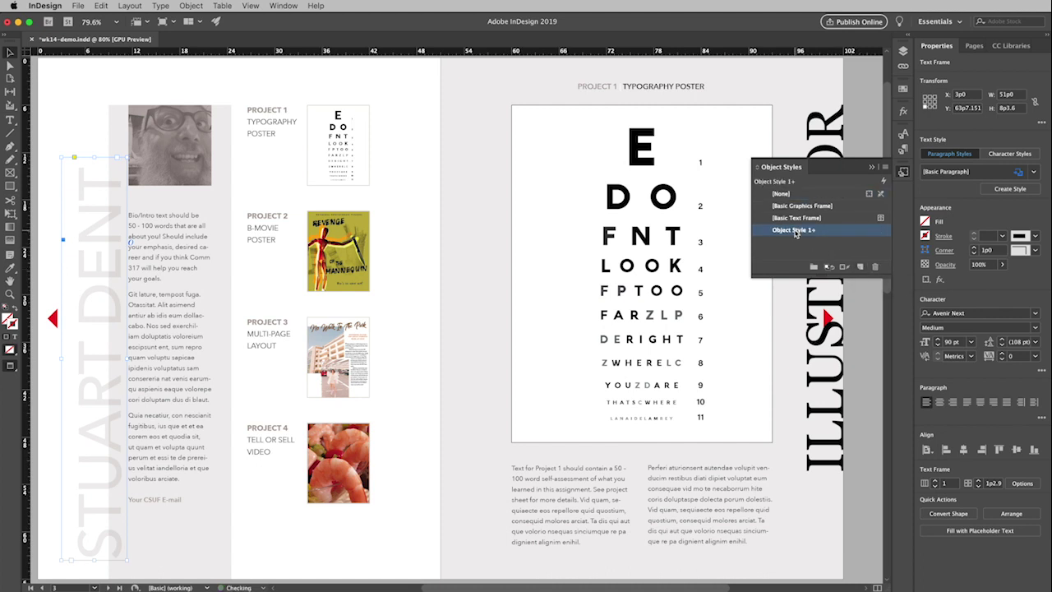
double_click(794, 231)
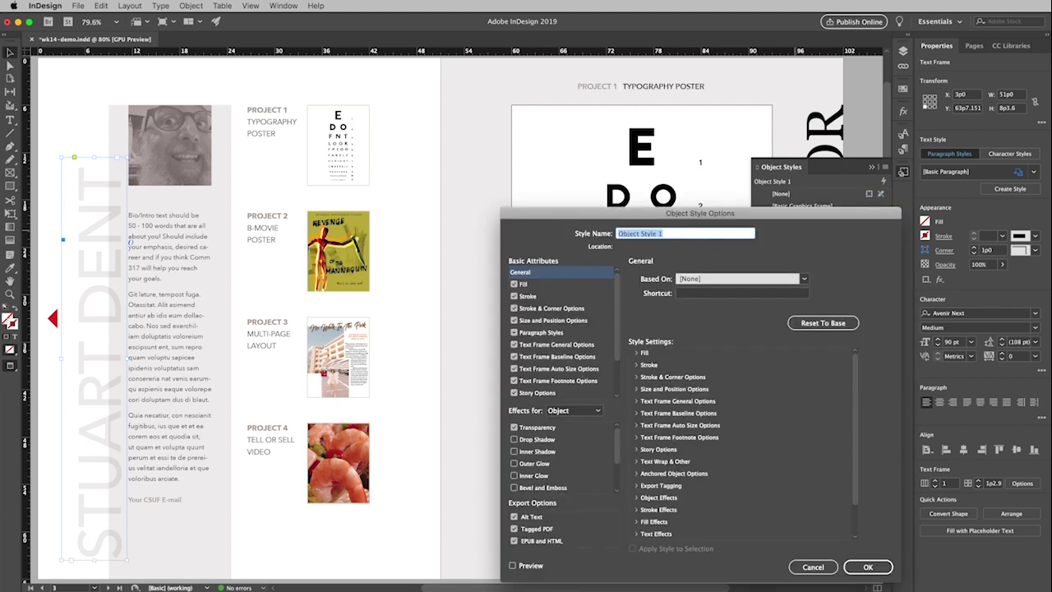
type("multiply")
left_click_drag(634, 217, 597, 121)
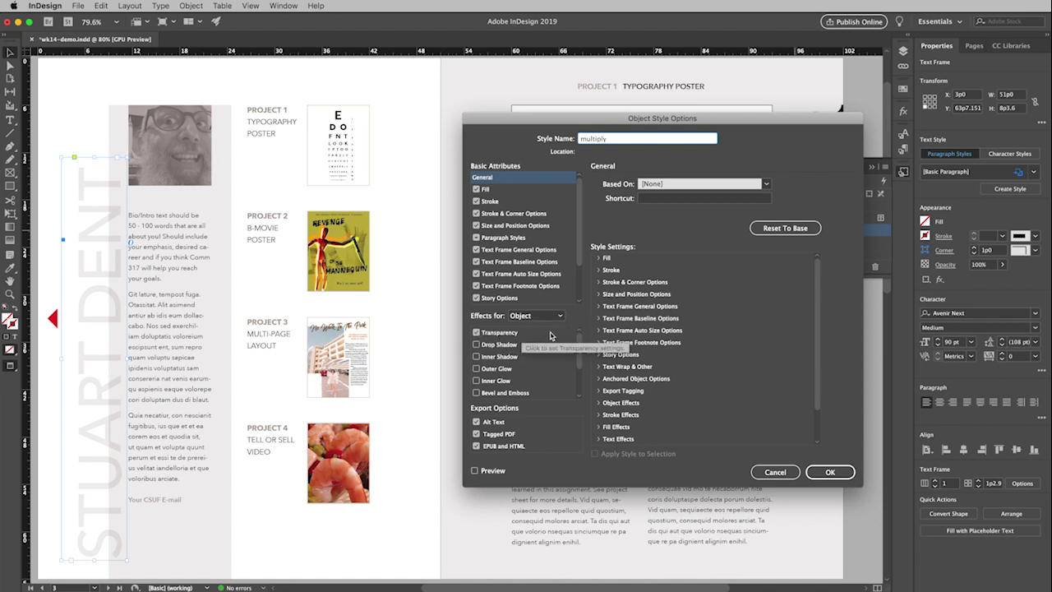
left_click(498, 333)
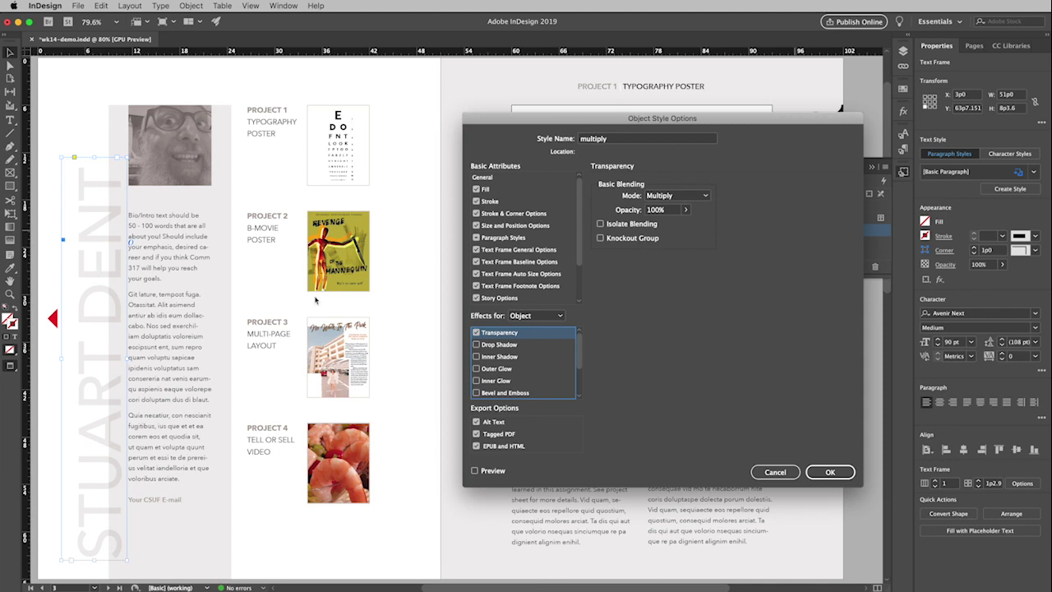
left_click(837, 473)
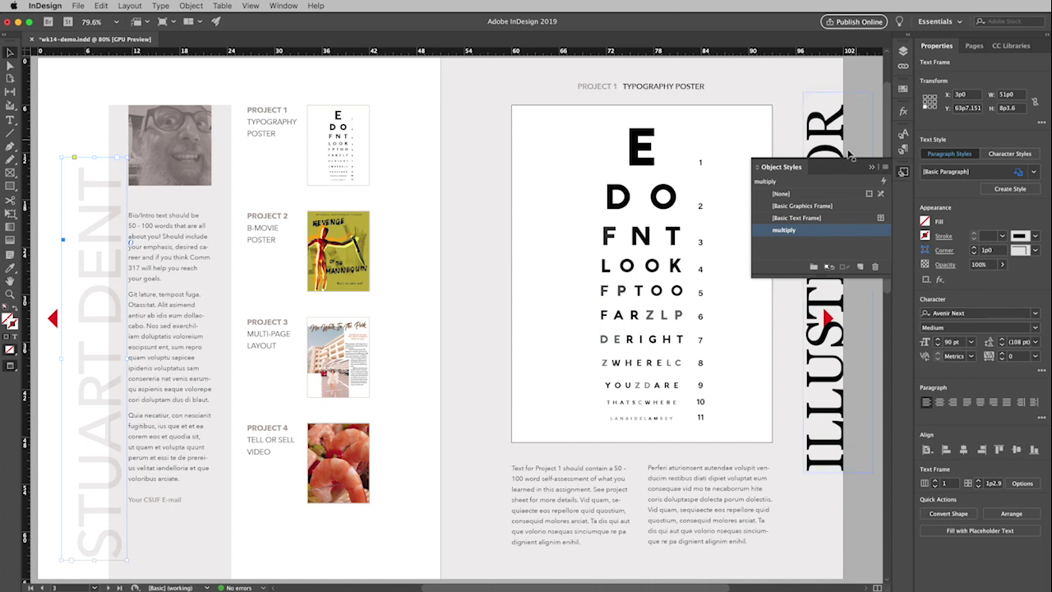
Apply the multiply object style and the heads character style to the ILLUSTRATOR title on the right page.
left_click(827, 131)
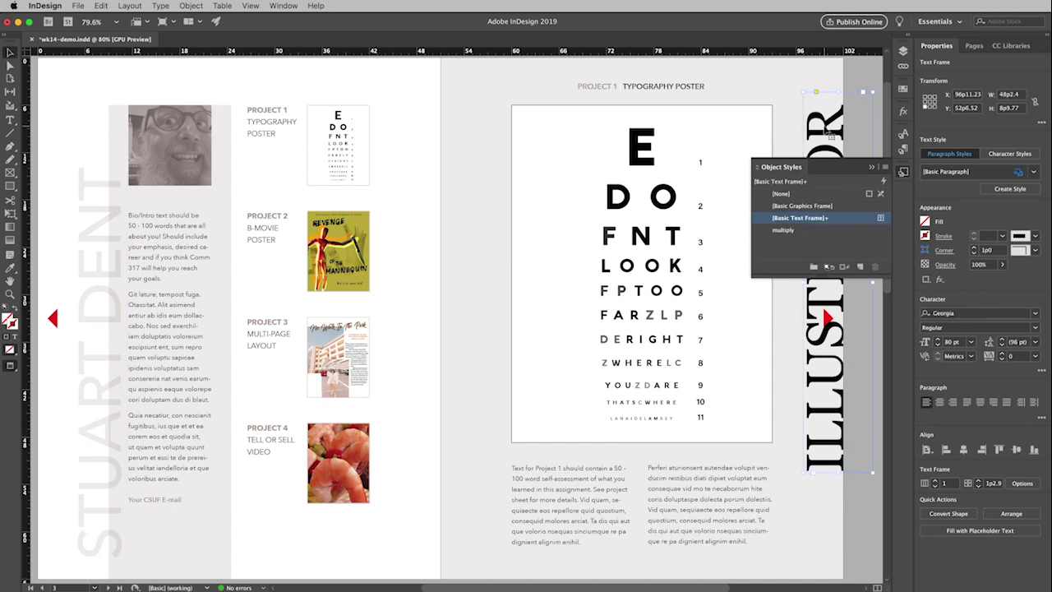
left_click(789, 232)
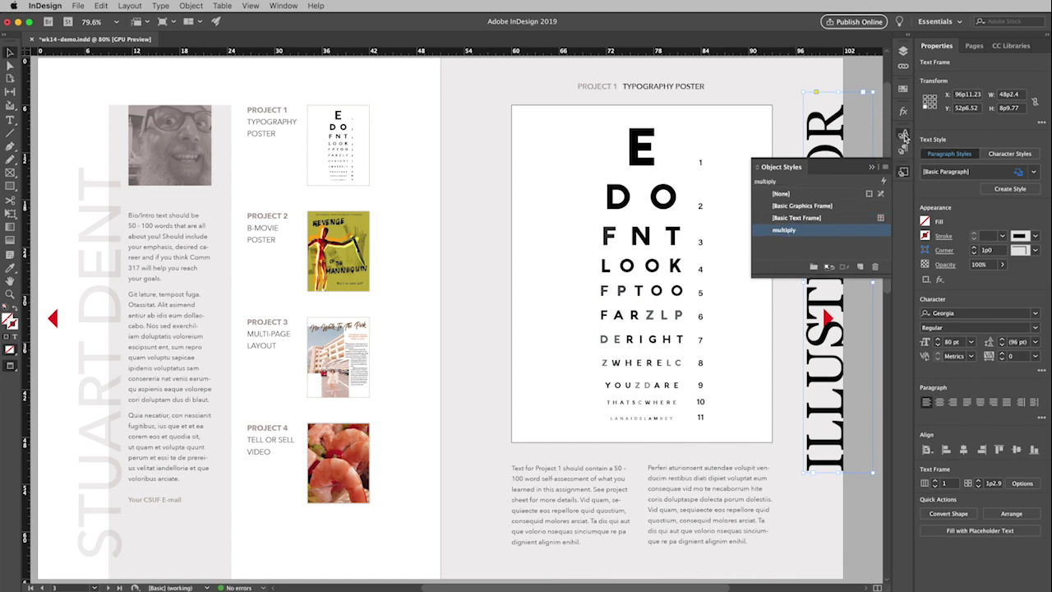
left_click(903, 133)
left_click(787, 180)
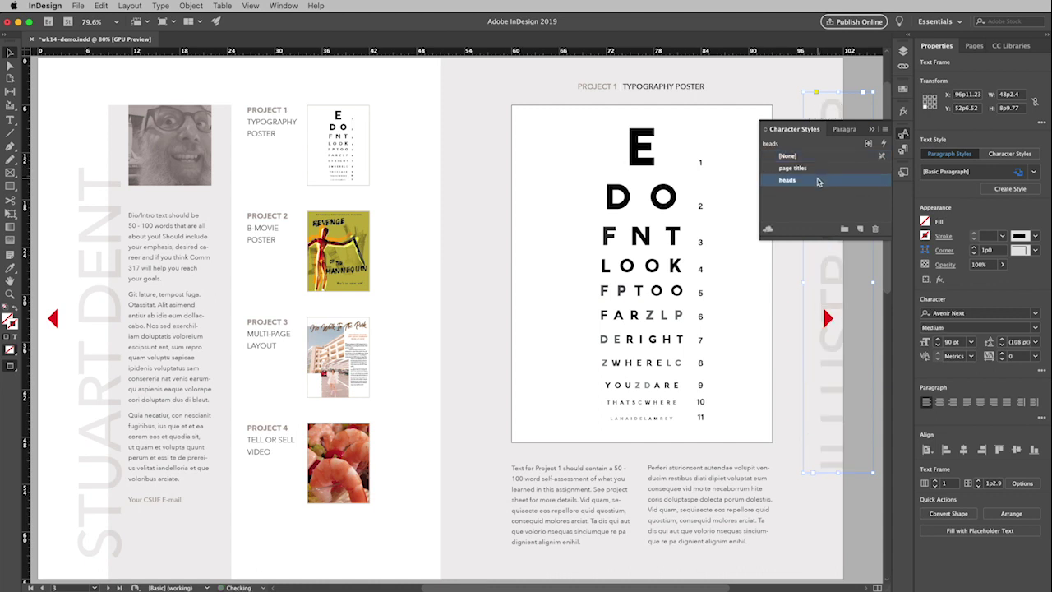
left_click(872, 129)
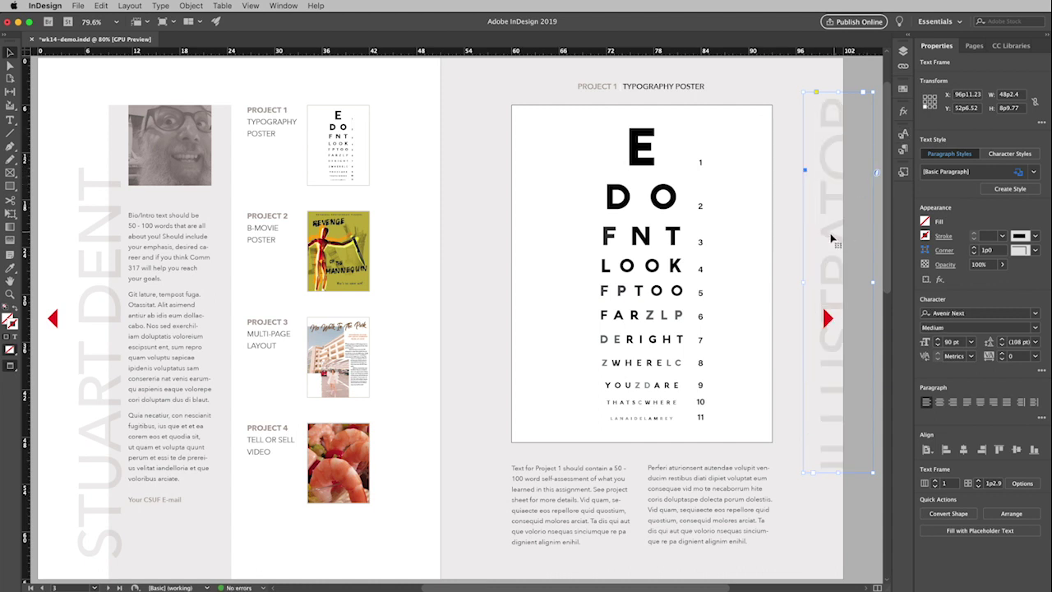
Move the ILLUSTRATOR title frame to X 94p6 and Y 52p7, fully inside the right page.
left_click_drag(830, 239, 813, 241)
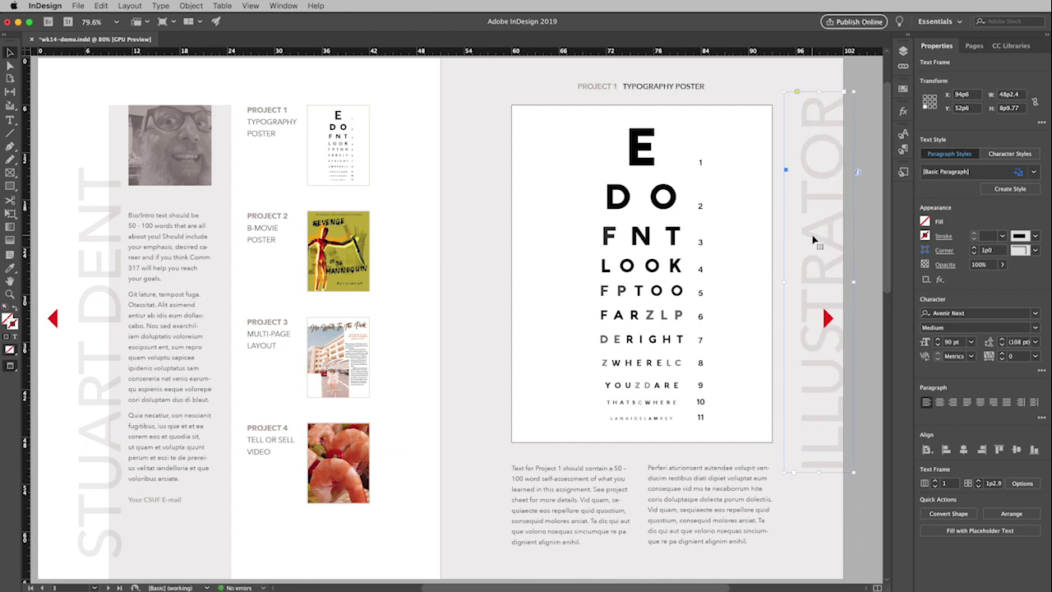
key("Left")
key("Down")
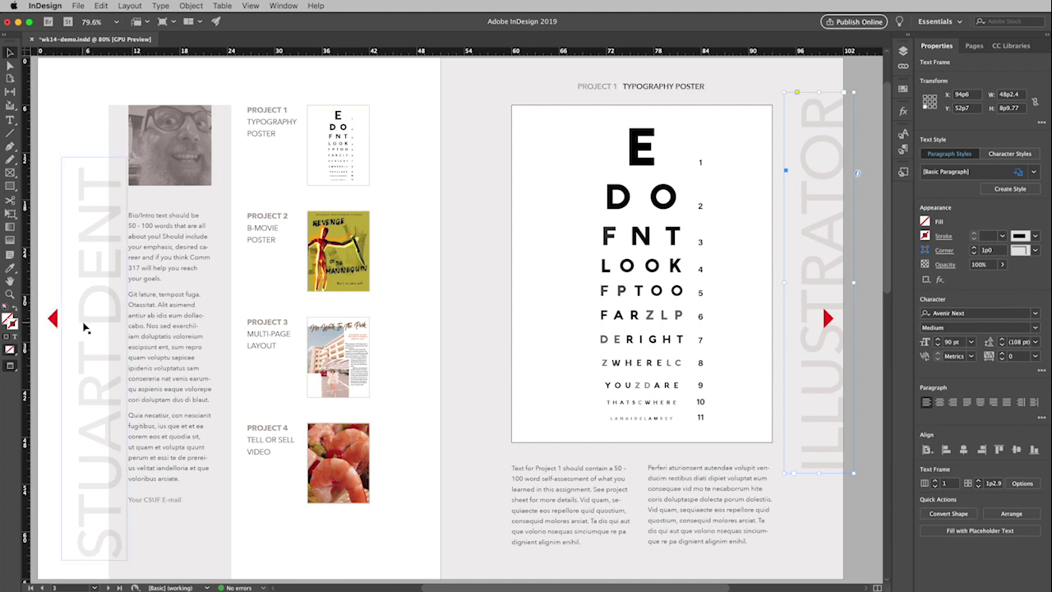
Open the linked red left arrow graphic's original file, arrow-left.ai, in Illustrator for editing.
left_click(52, 319)
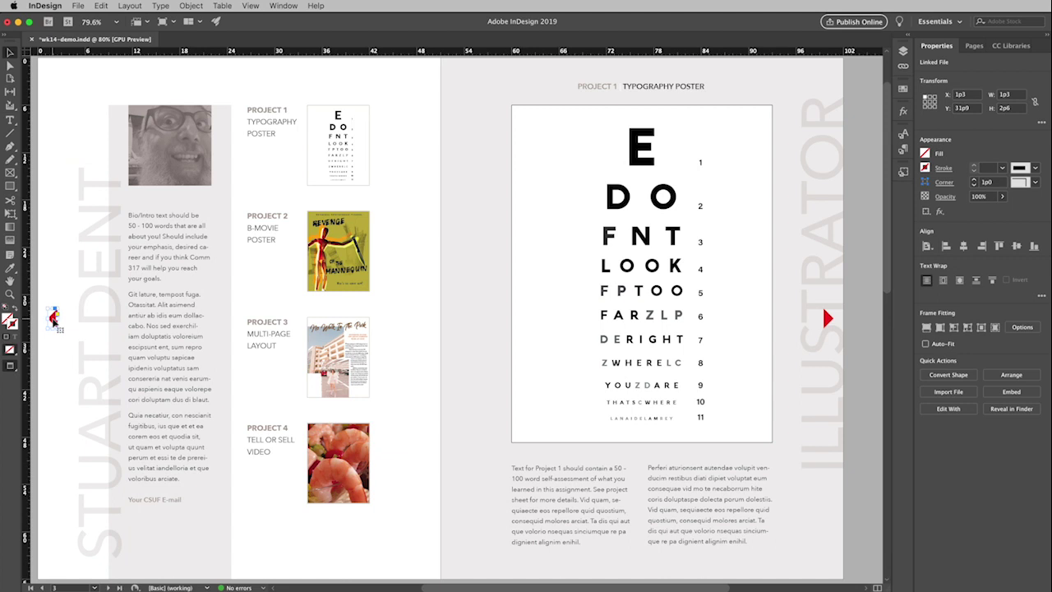
right_click(53, 318)
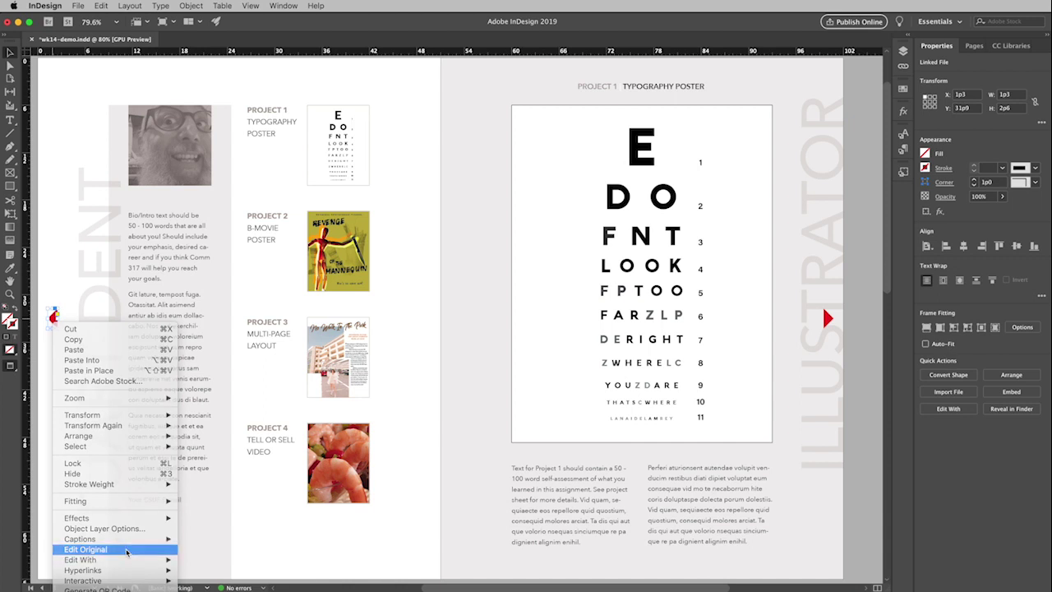
left_click(128, 550)
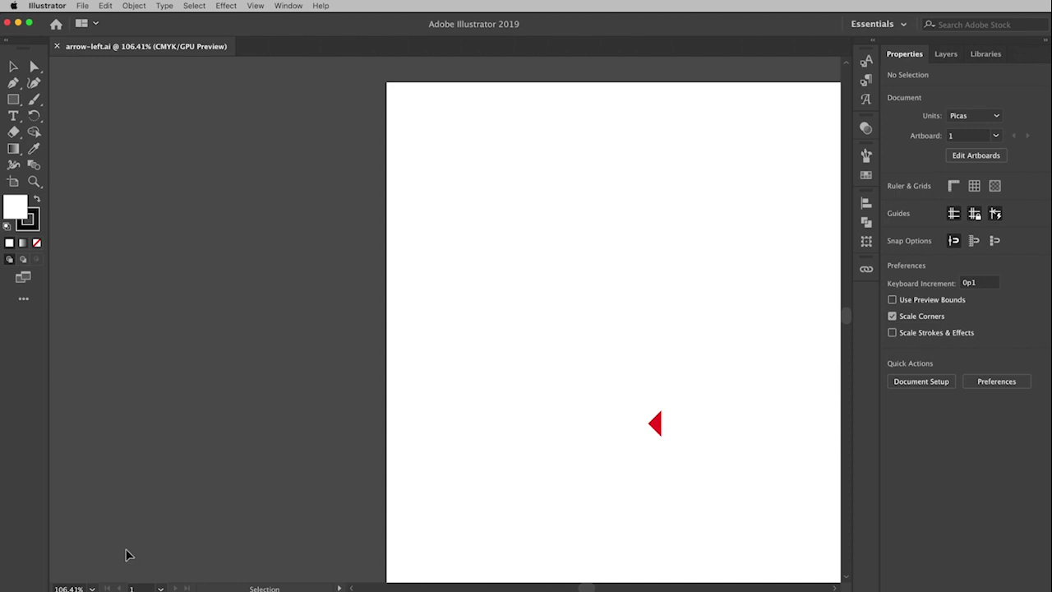
Change the left arrow's fill from red to the warm gray swatch and save arrow-left.ai.
left_click_drag(590, 566, 466, 456)
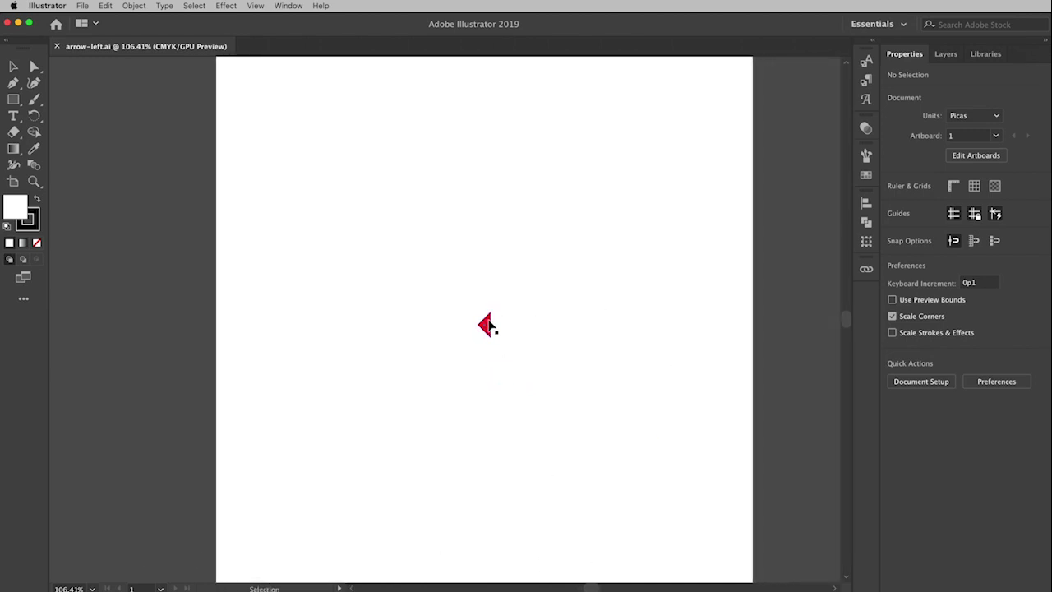
left_click(487, 326)
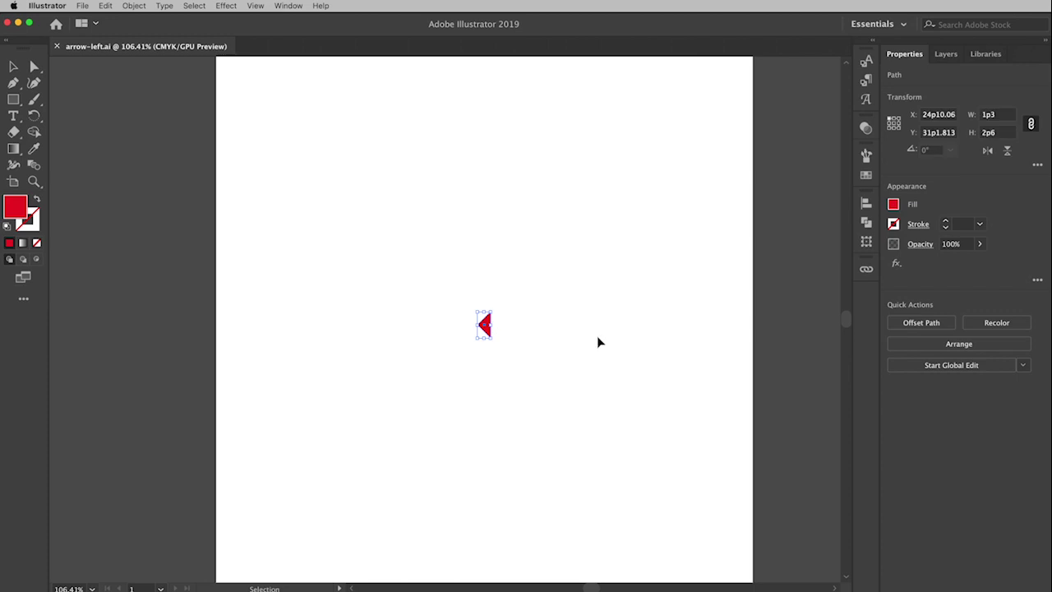
left_click(893, 205)
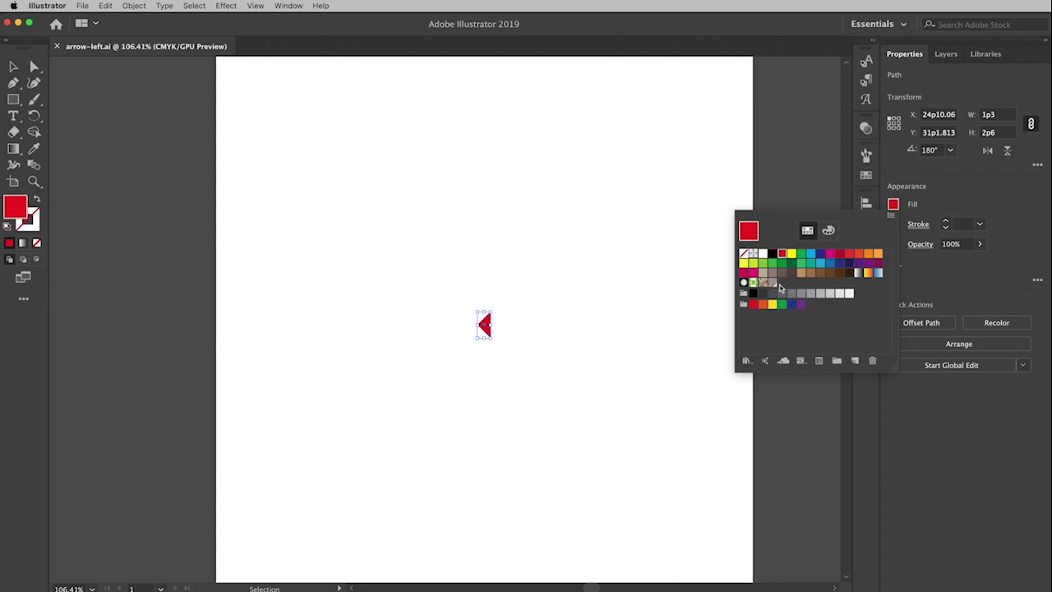
left_click(773, 284)
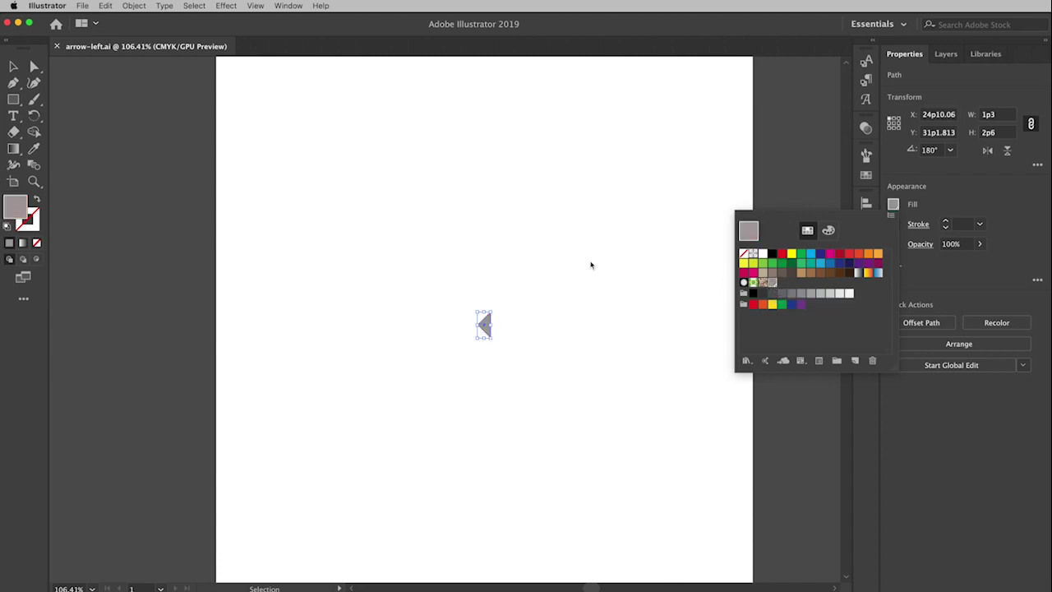
left_click(894, 204)
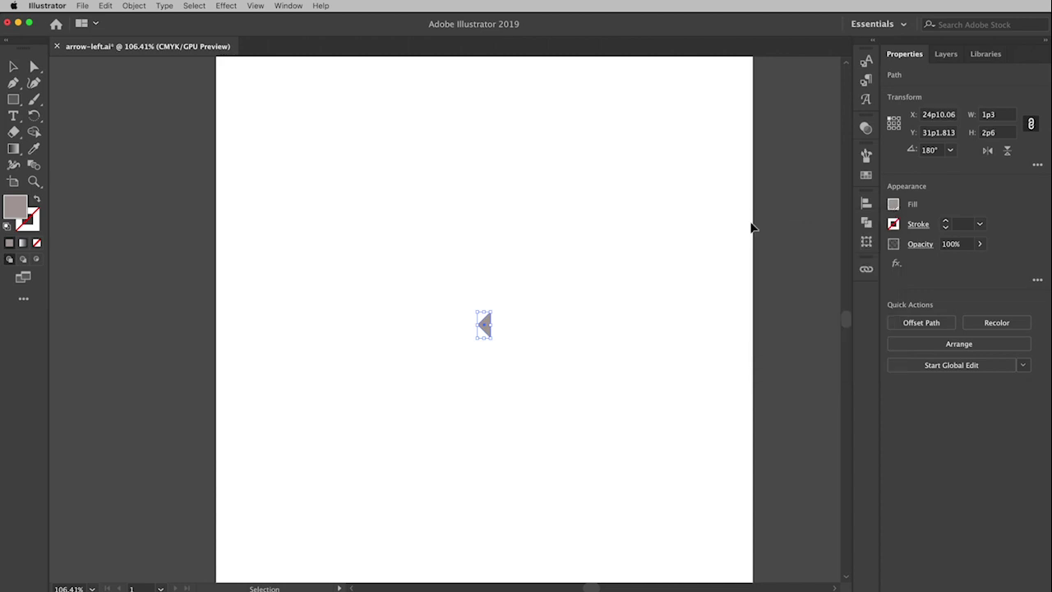
left_click(576, 259)
key("super+s")
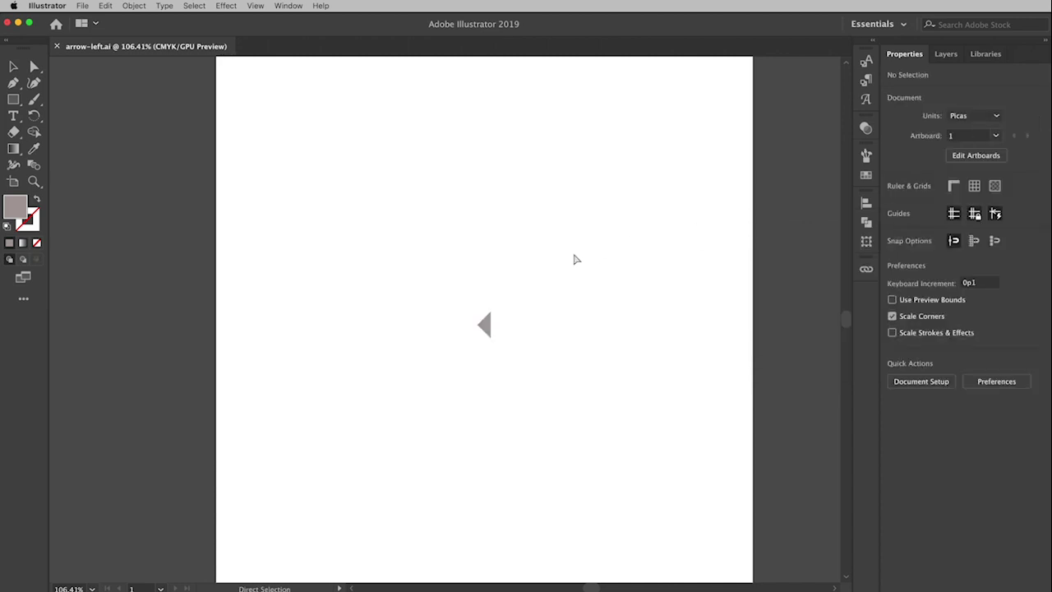
Switch back to InDesign and open the linked red right arrow's original file, arrow-right.ai, in Illustrator for editing.
key("super+Tab")
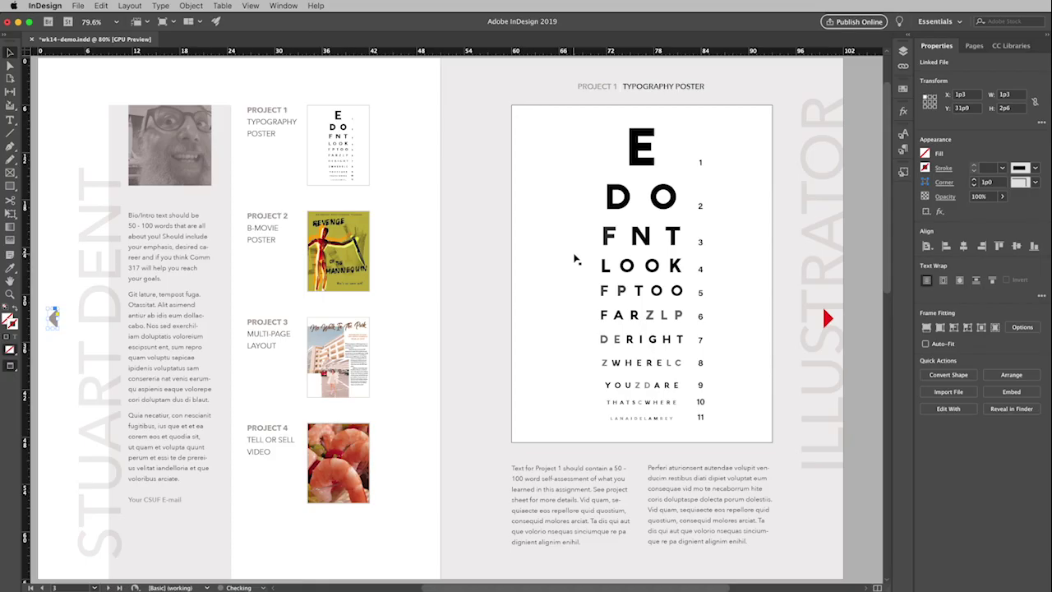
left_click(47, 362)
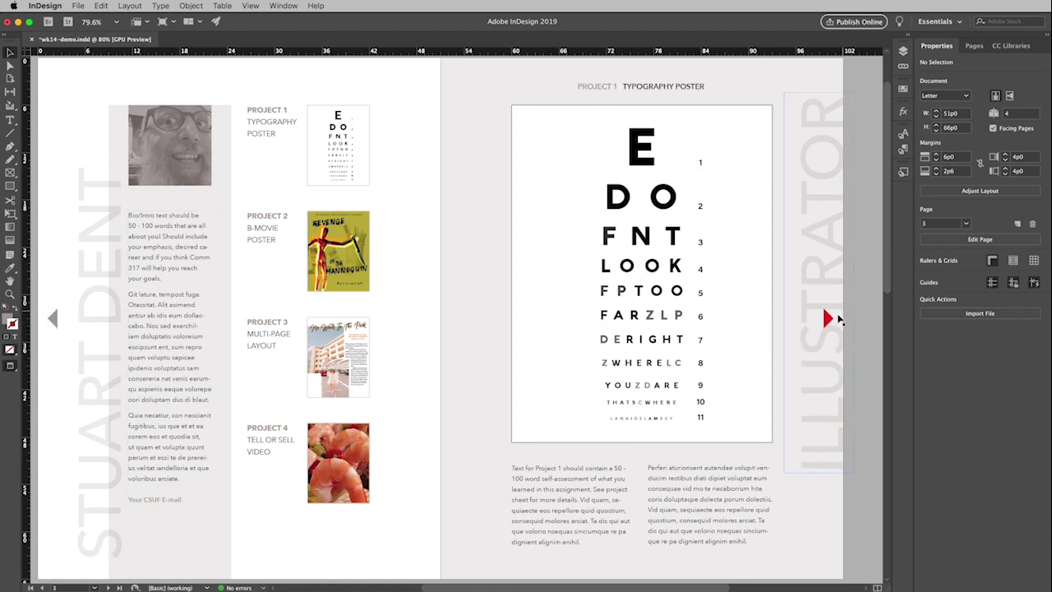
left_click(826, 319)
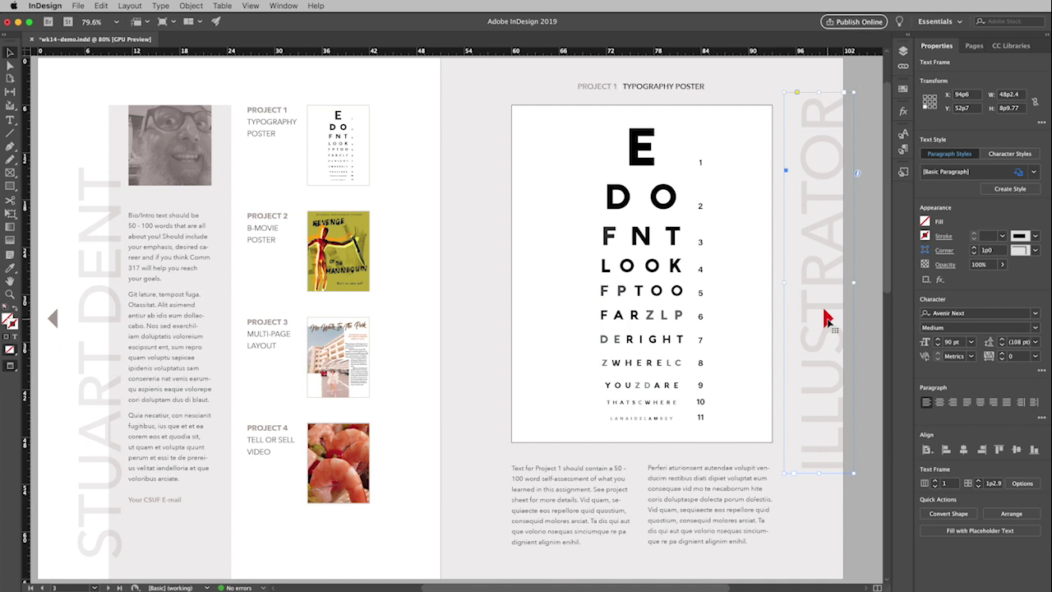
right_click(827, 319)
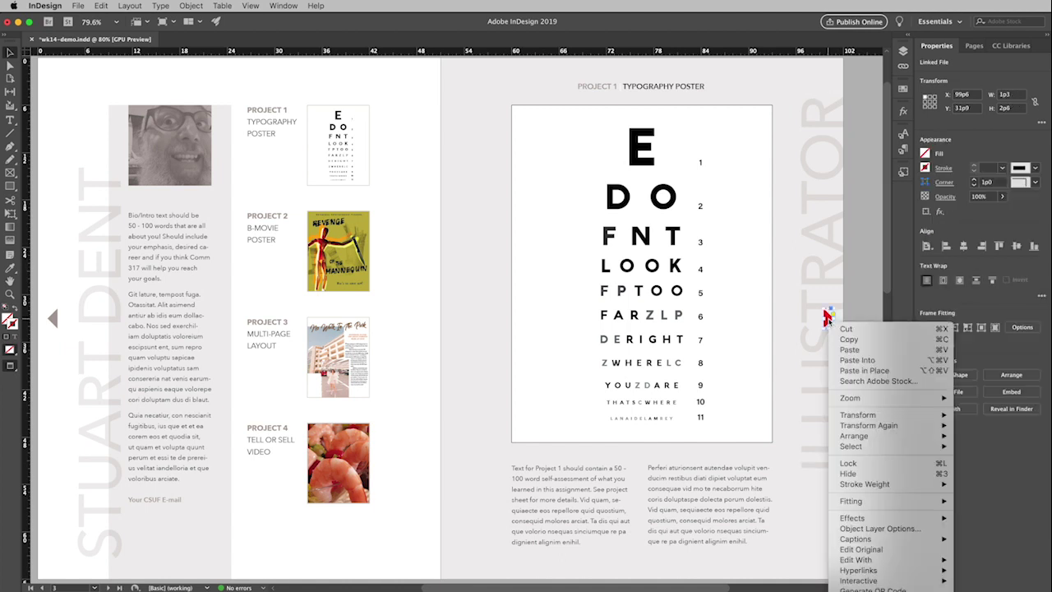
left_click(861, 549)
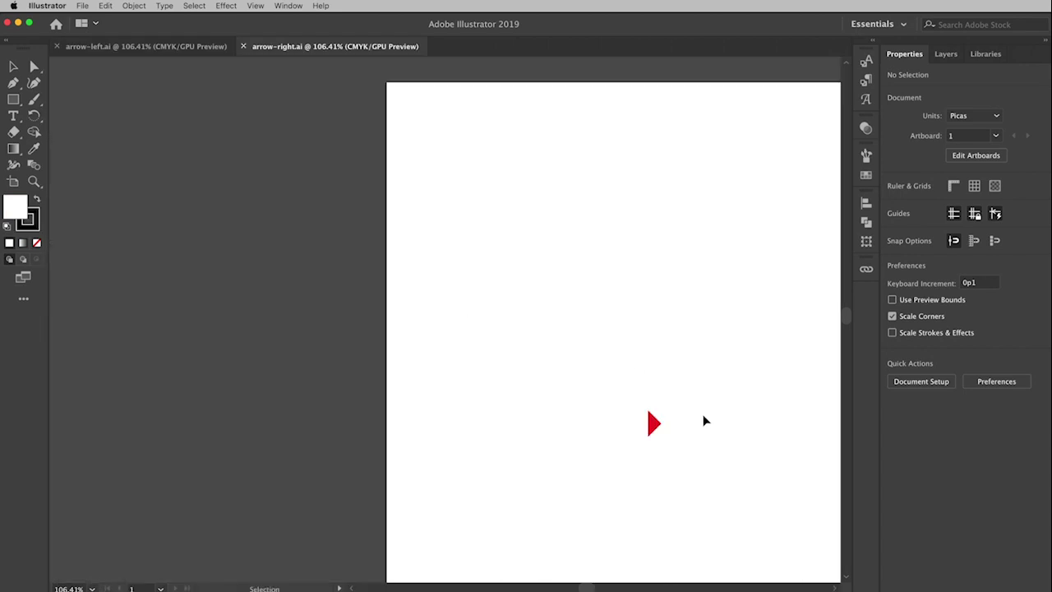
Recolor the right arrow's fill with the same warm gray swatch and save arrow-right.ai.
left_click(651, 421)
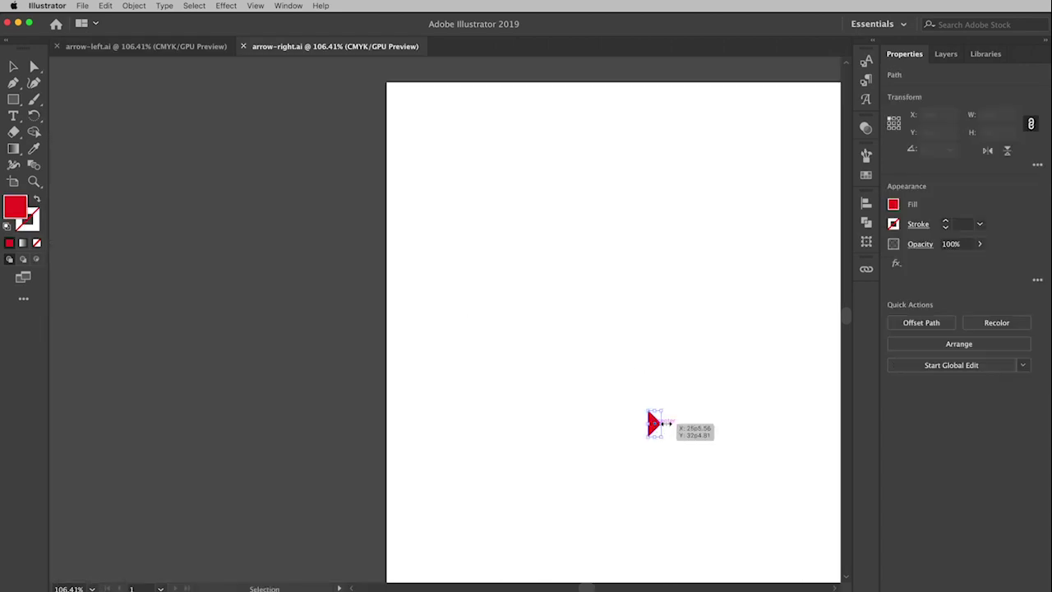
left_click(894, 205)
left_click(774, 273)
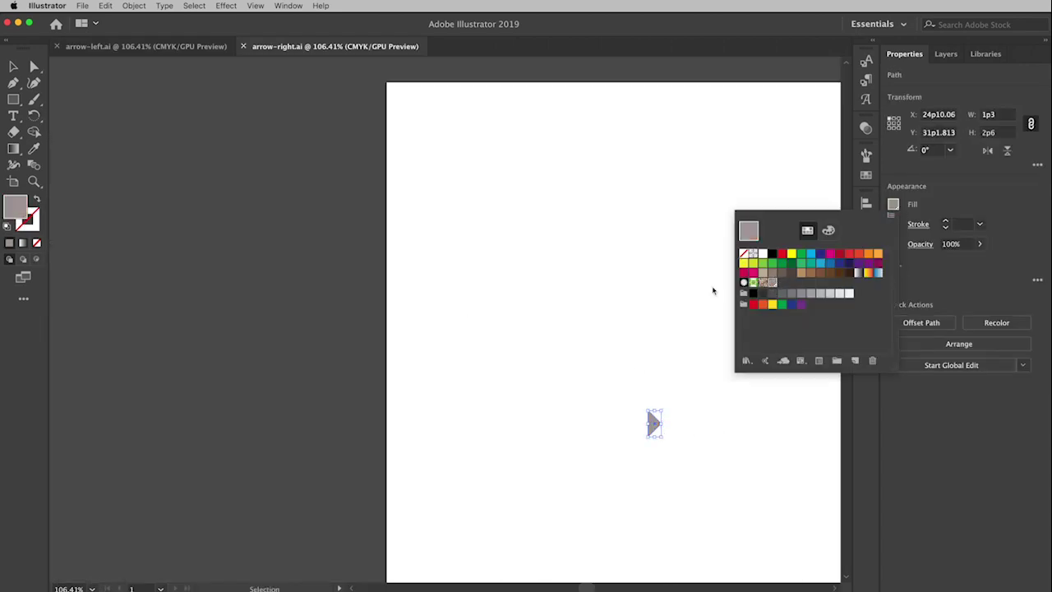
key("a")
left_click(740, 318)
key("super+s")
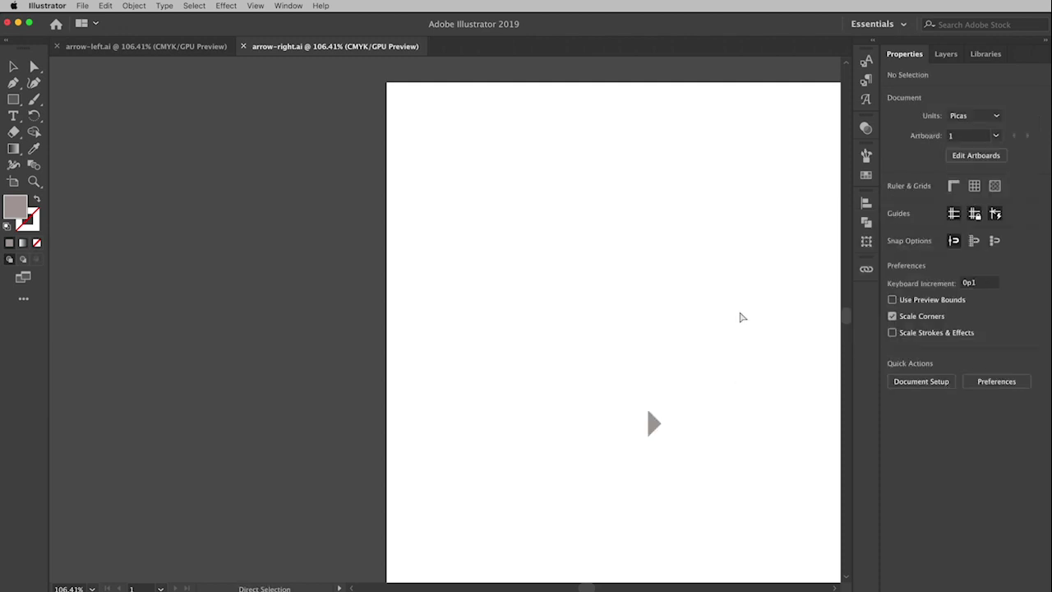
Switch back to InDesign, deselect the right arrow, and go to the spread with the PHOTOSHOP and INDESIGN pages.
key("super+Tab")
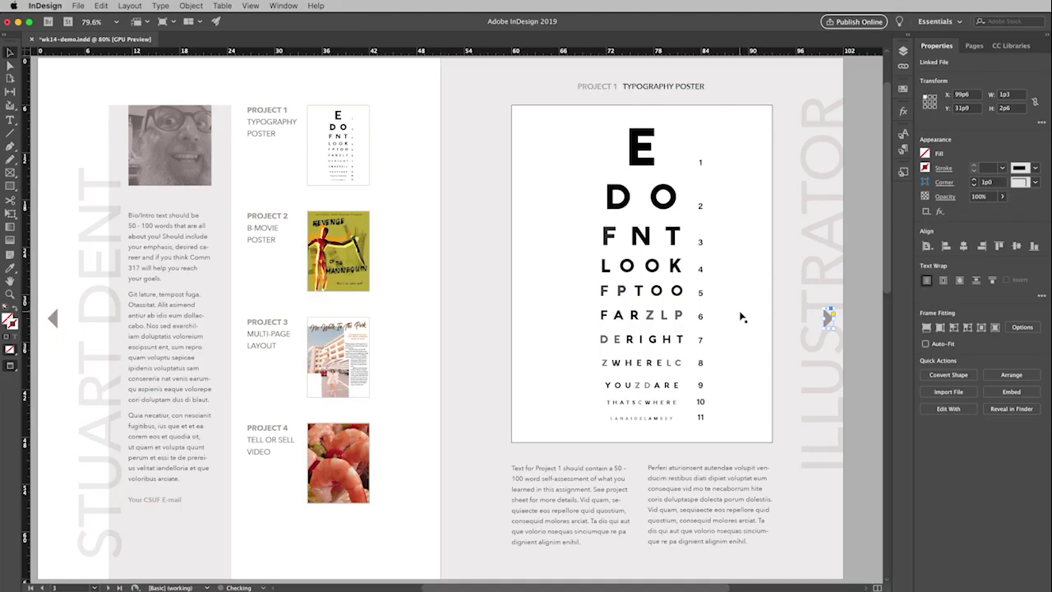
left_click(862, 331)
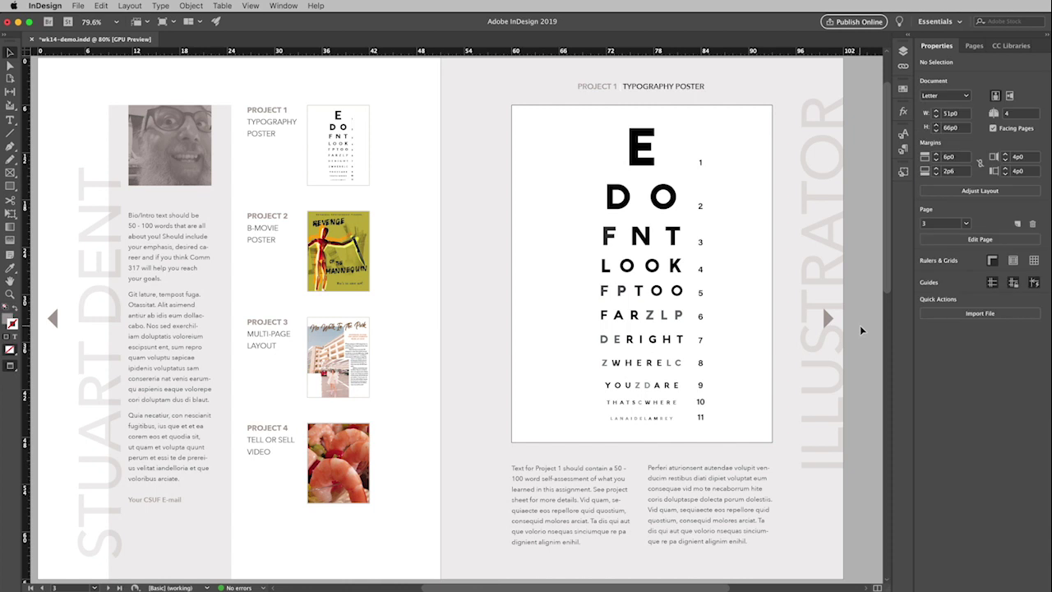
key("super+alt+0")
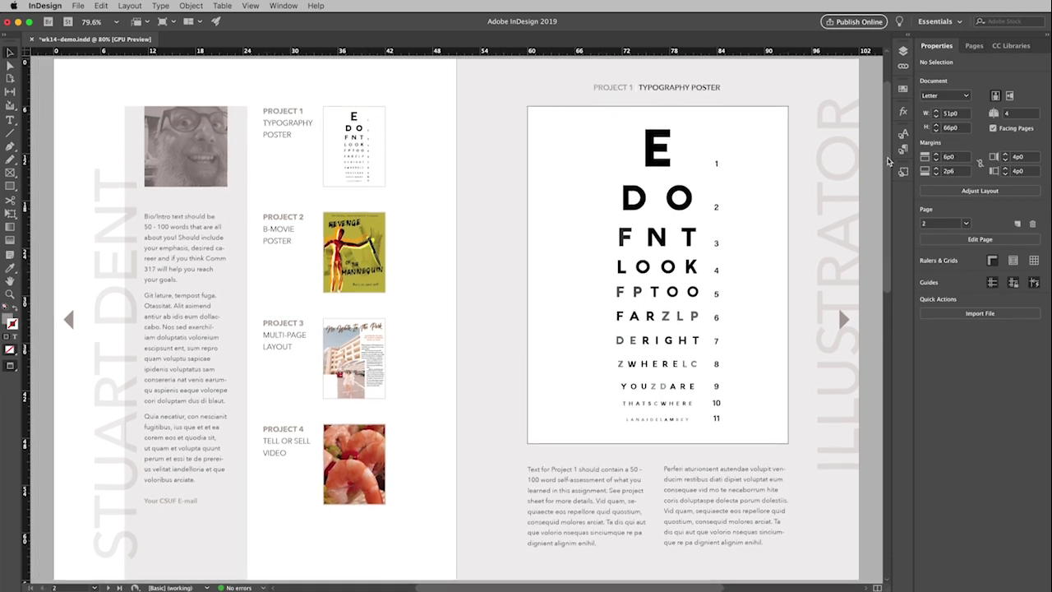
left_click_drag(888, 159, 888, 415)
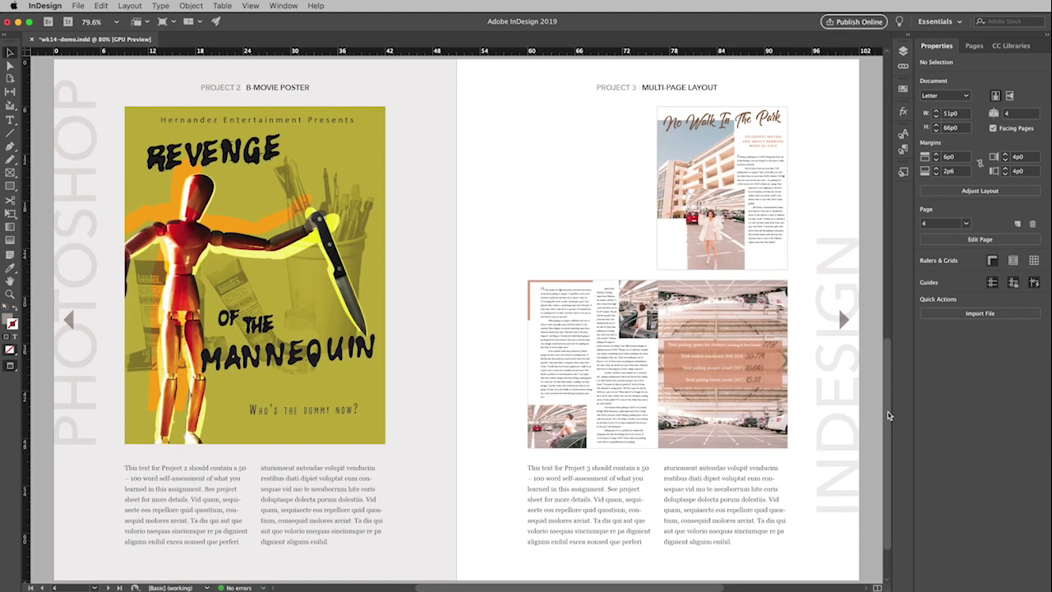